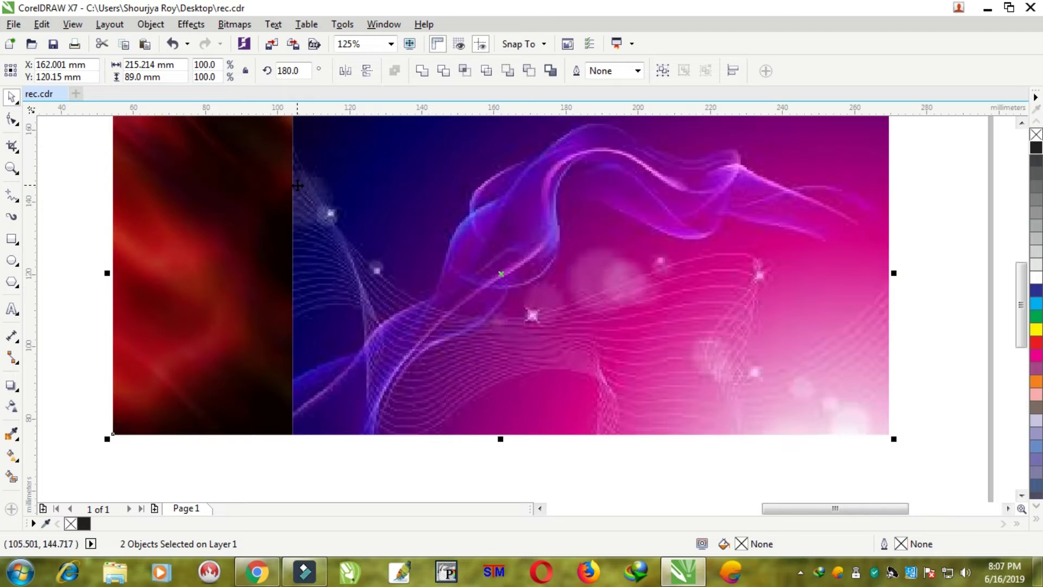
- Drag the grouped red and purple background pieces onto the page
scroll(429, 208, down, 2)
drag(454, 215, 446, 207)
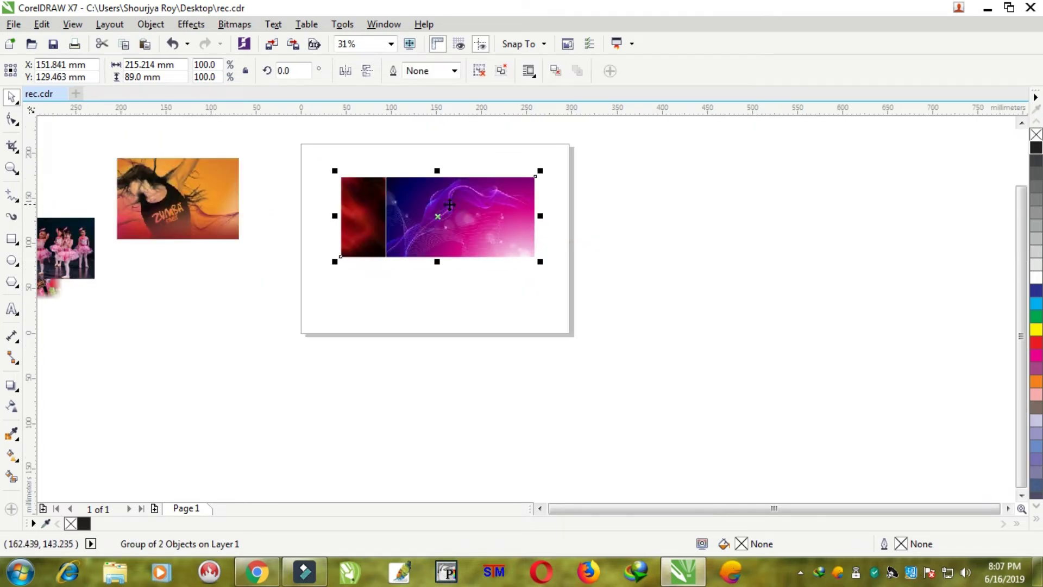
- Bring zumba.jpg onto the page, scale it to 51.1%, and set it beside the purple background
scroll(451, 206, up, 1)
scroll(237, 217, down, 1)
drag(109, 212, 550, 258)
scroll(443, 211, up, 1)
drag(646, 175, 584, 217)
drag(527, 249, 588, 266)
scroll(493, 220, up, 3)
click(234, 24)
- Convert the photo to a bitmap, fade its left edge to white, and flatten the fade
click(272, 38)
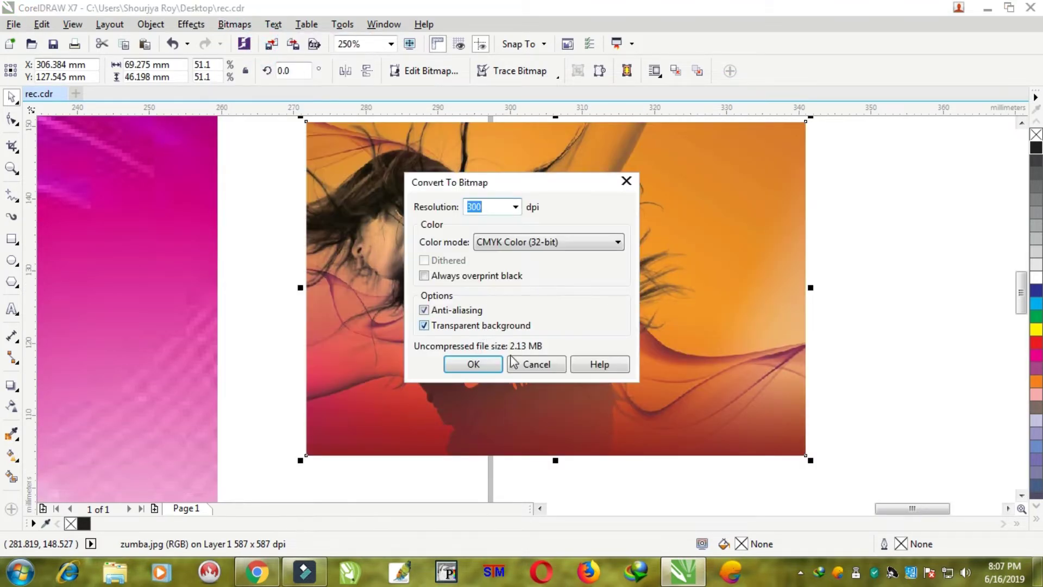
click(473, 364)
click(12, 408)
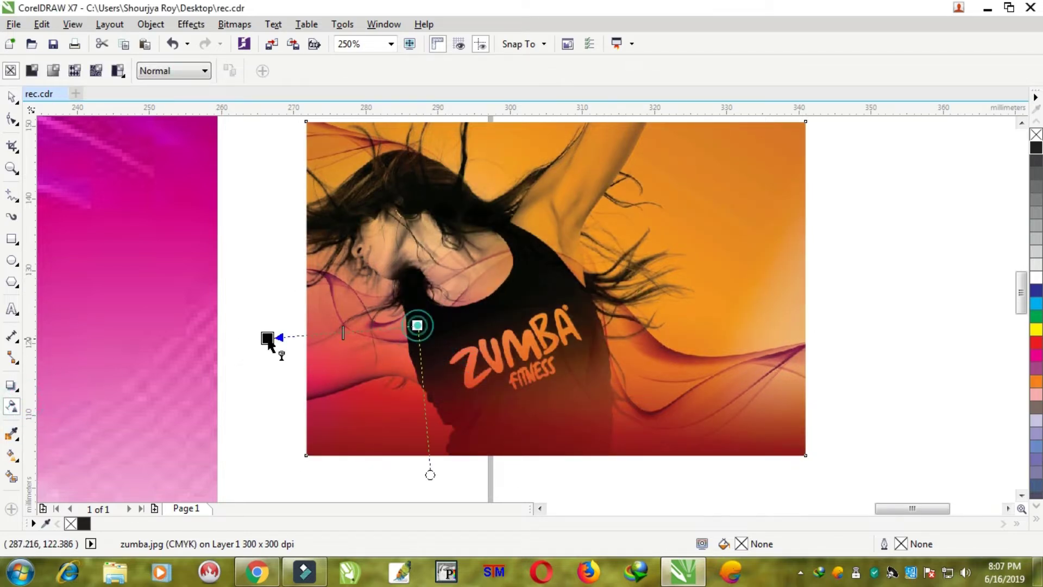
drag(289, 333, 317, 327)
drag(418, 325, 405, 326)
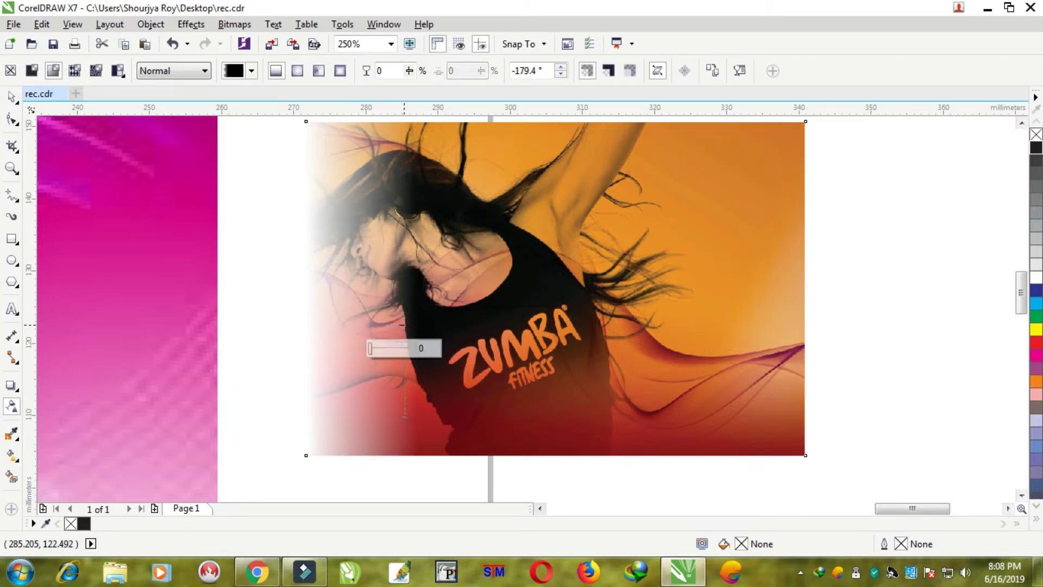
click(235, 24)
click(248, 41)
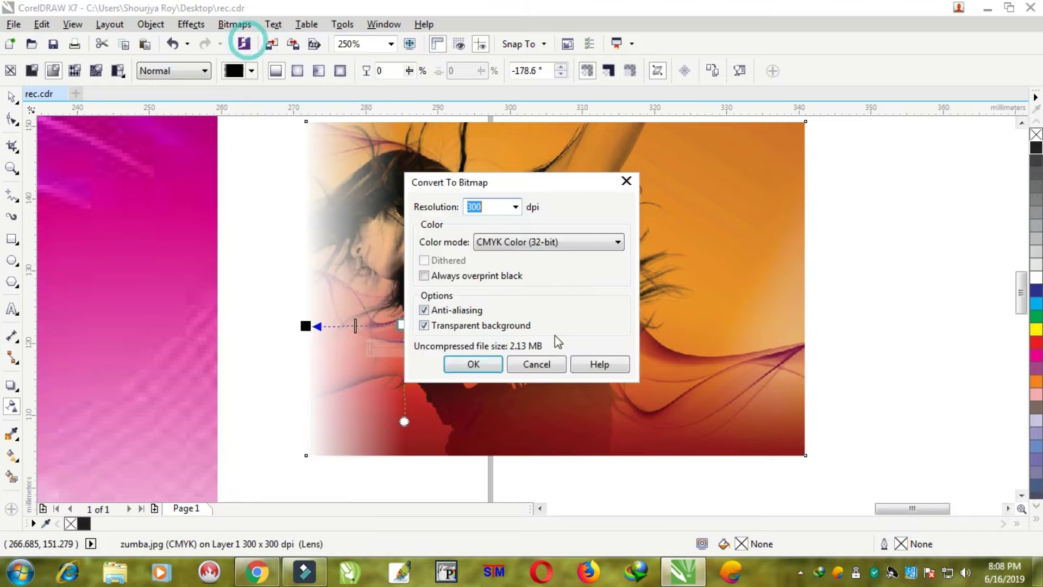
click(473, 364)
- Add a short white fade along the photo's bottom edge and flatten it into the bitmap
drag(540, 352, 532, 441)
drag(538, 349, 537, 357)
click(235, 23)
click(257, 39)
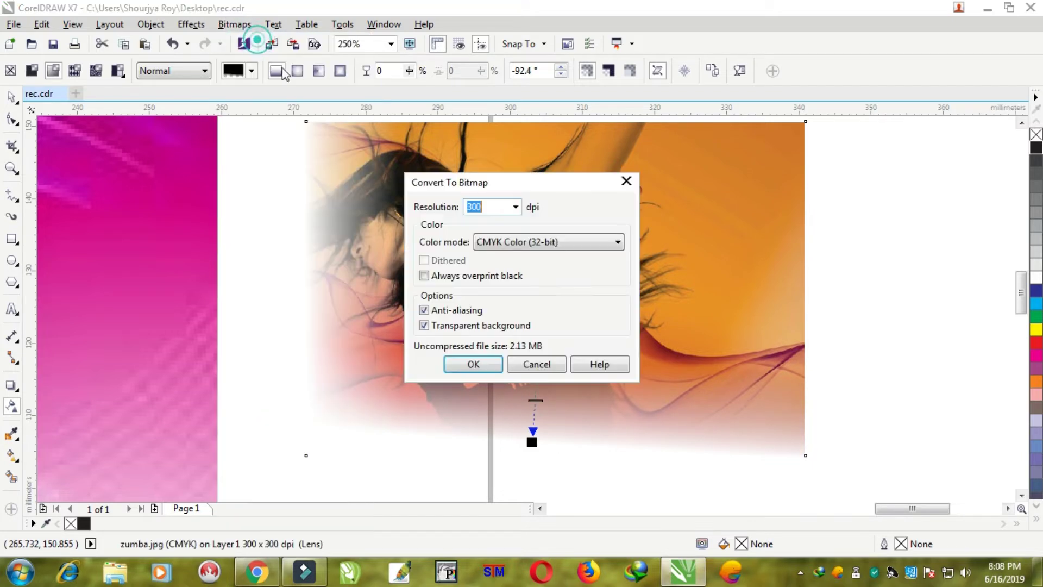
click(473, 365)
- Fade the photo's right side to white and flatten it into the bitmap
drag(621, 298, 745, 297)
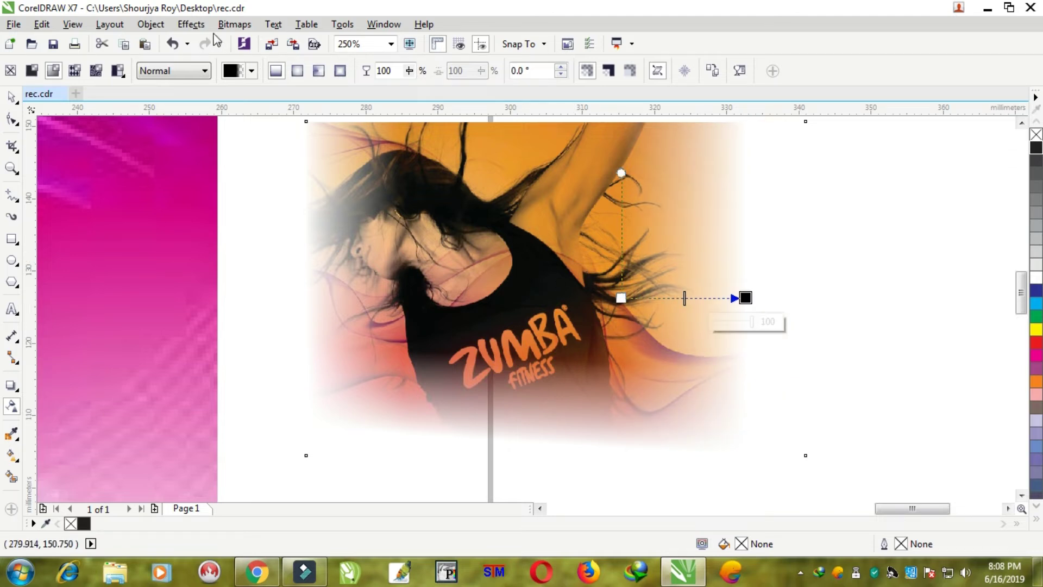
click(239, 25)
click(261, 40)
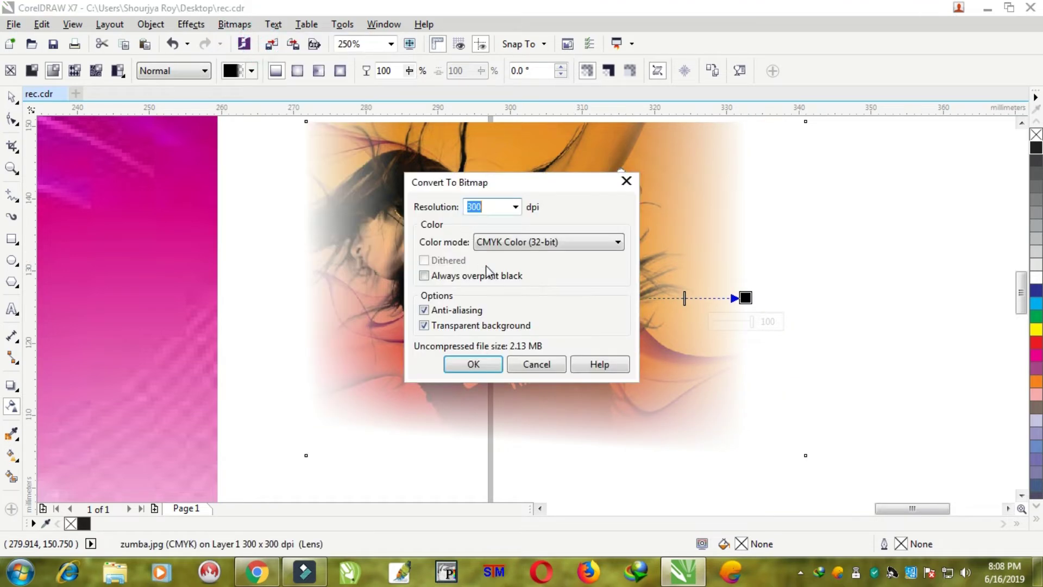
click(472, 375)
- Fade the photo's top edge to white and flatten it into the bitmap
scroll(489, 282, down, 1)
scroll(505, 228, up, 1)
drag(506, 223, 501, 231)
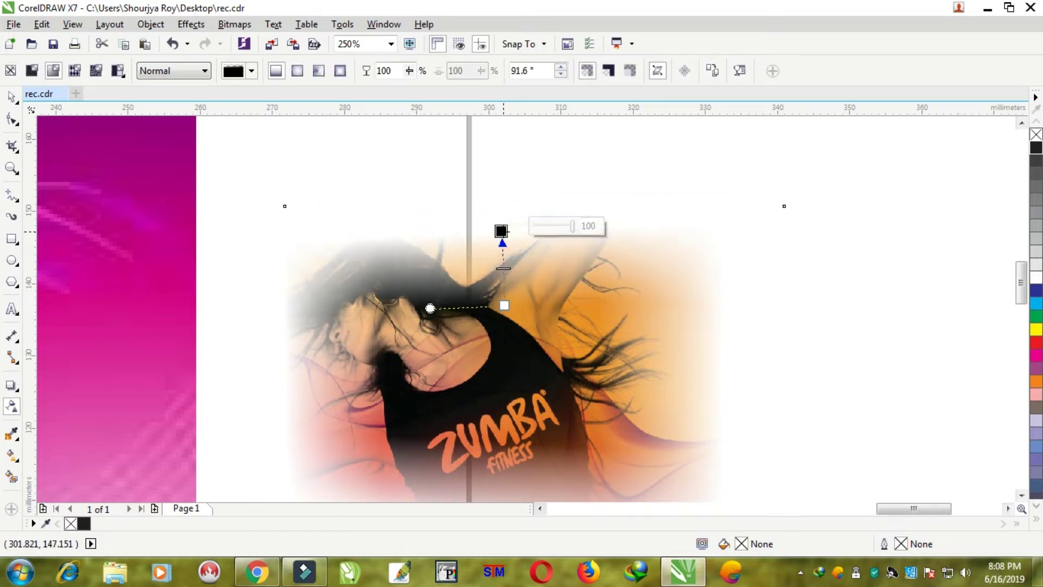
click(234, 23)
click(257, 41)
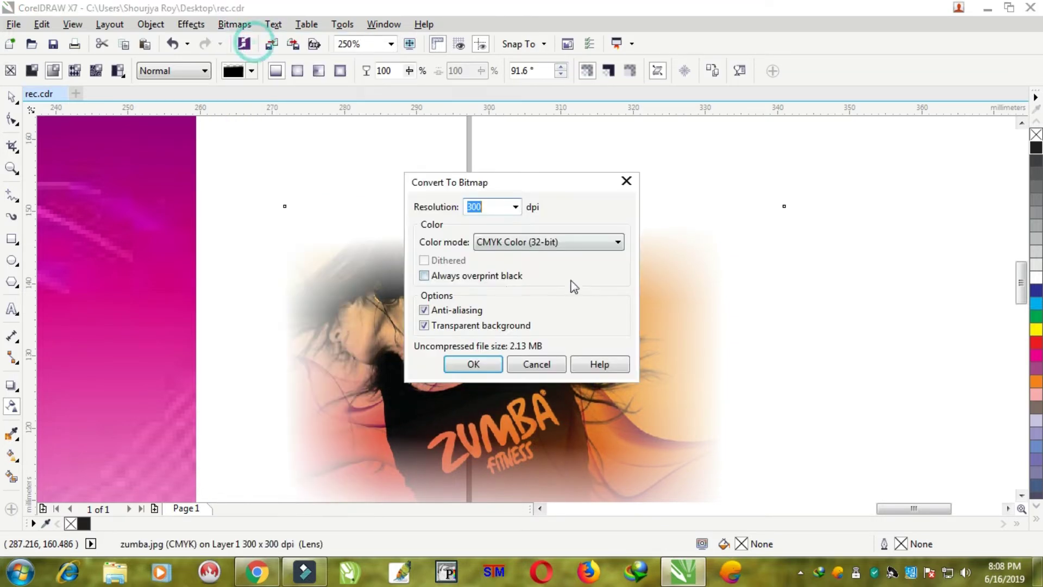
click(477, 363)
scroll(321, 322, down, 2)
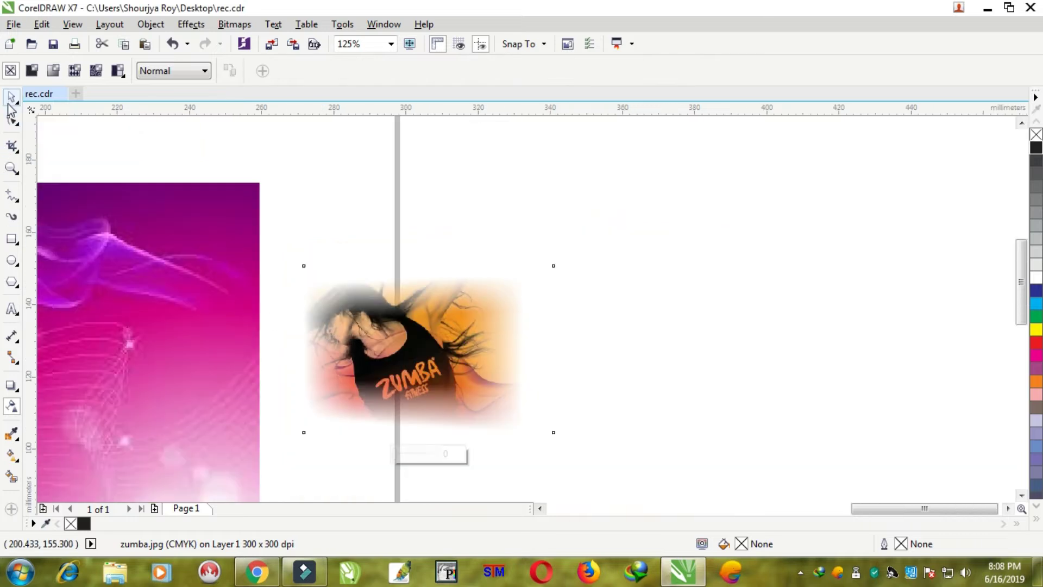
- Align the photo's top and right edges with the purple background
click(11, 97)
shift+click(155, 245)
key(t)
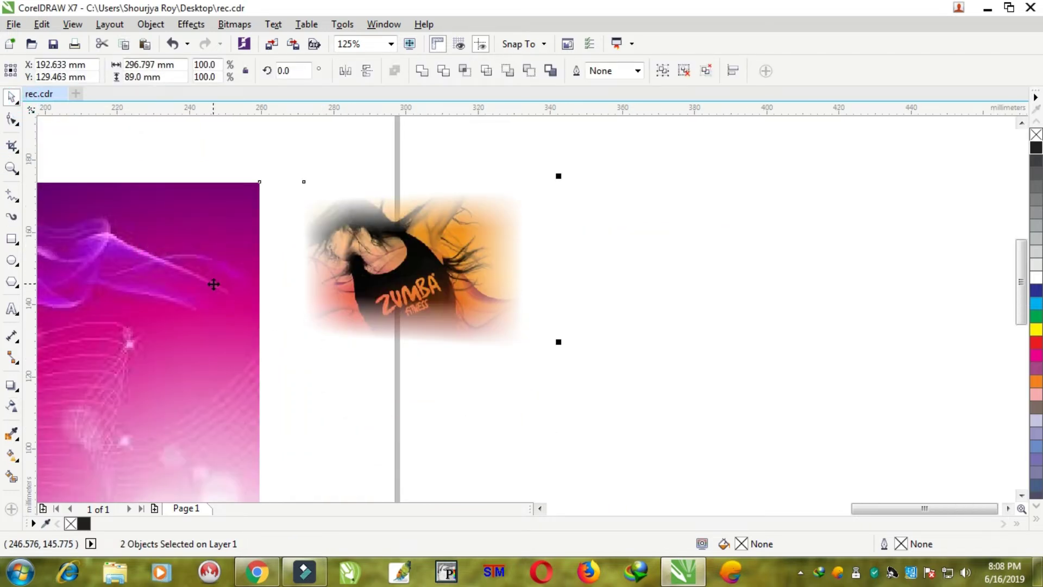
key(r)
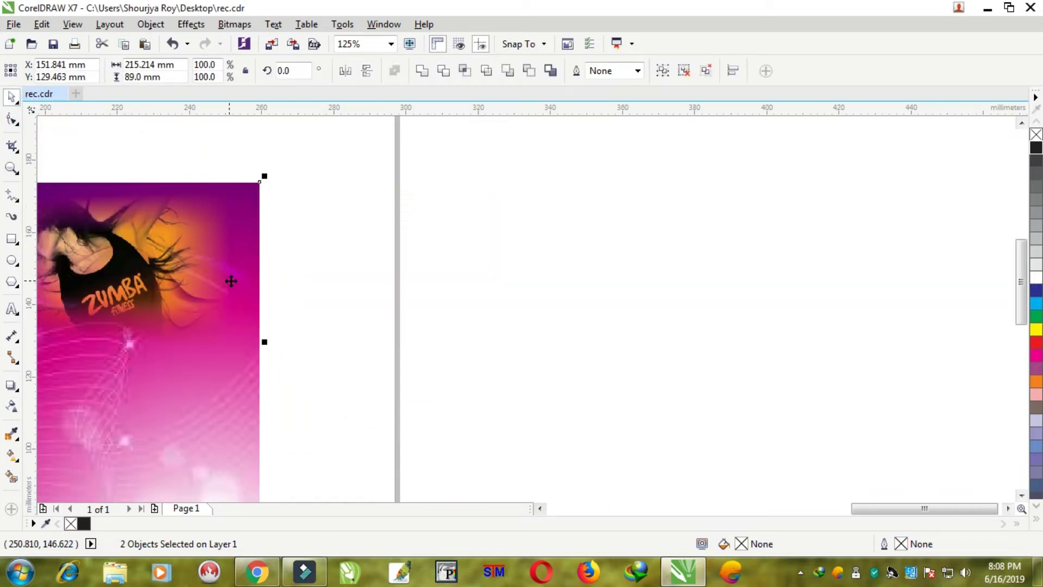
- Enlarge the Zumba photo to about 146.6% and move it over the background's right end
scroll(350, 243, down, 1)
click(349, 244)
scroll(298, 272, down, 2)
scroll(185, 278, up, 3)
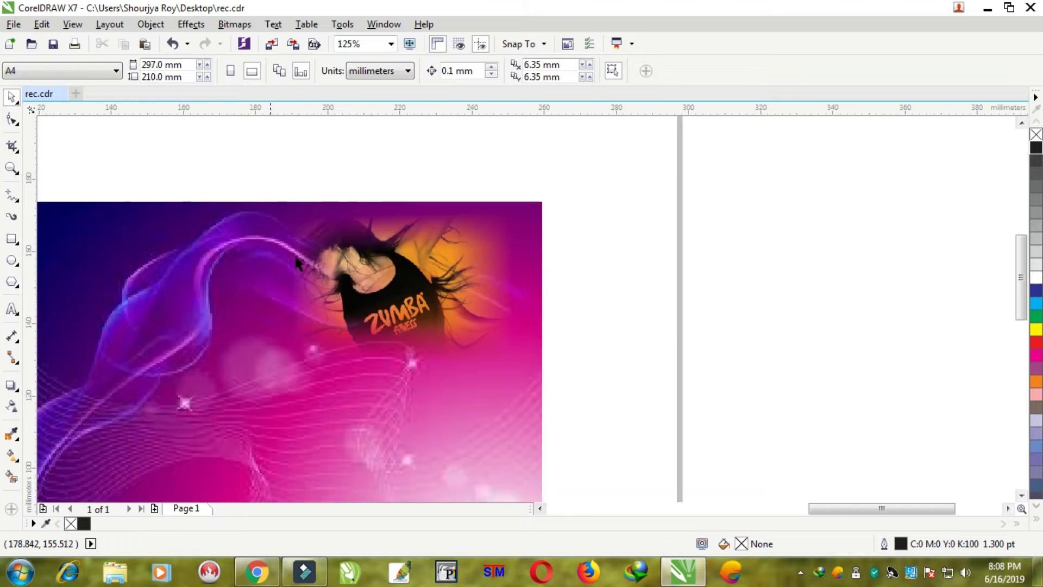
drag(650, 170, 76, 435)
drag(288, 375, 171, 449)
drag(328, 321, 413, 295)
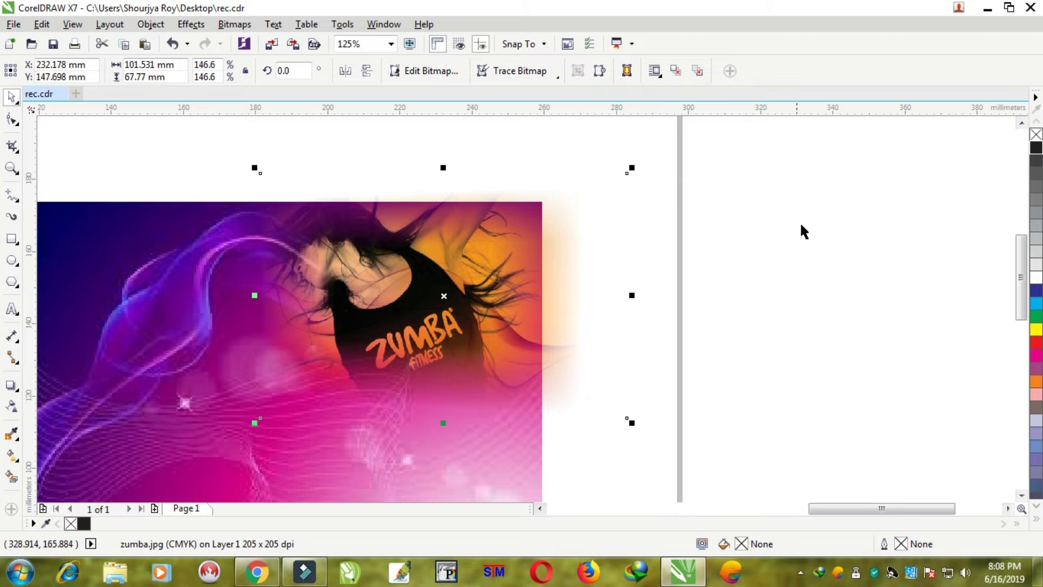
click(801, 224)
drag(266, 182, 260, 177)
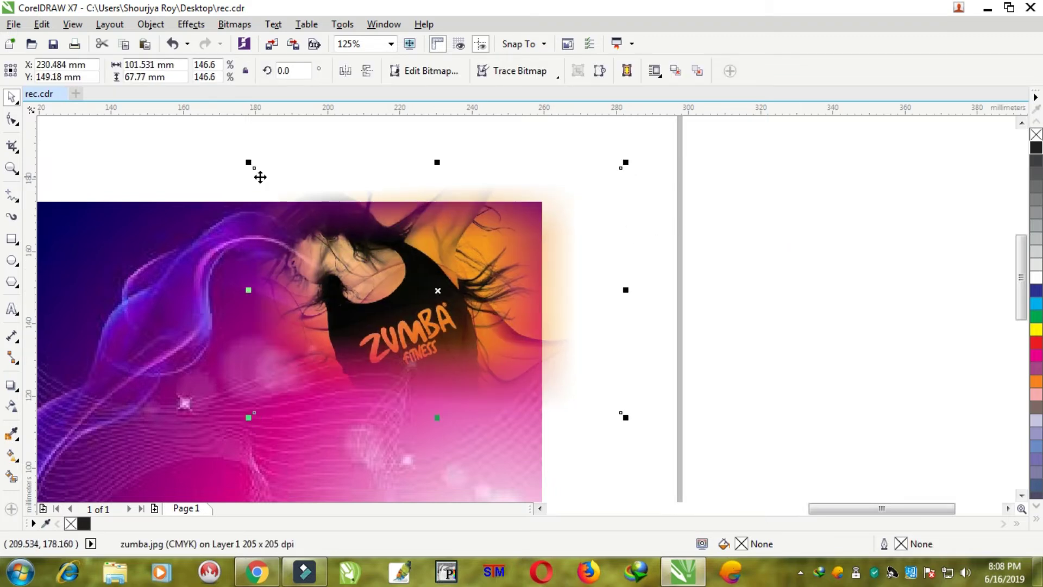
- Drag the photo's top nodes down with the Shape tool to the background's top edge
click(12, 119)
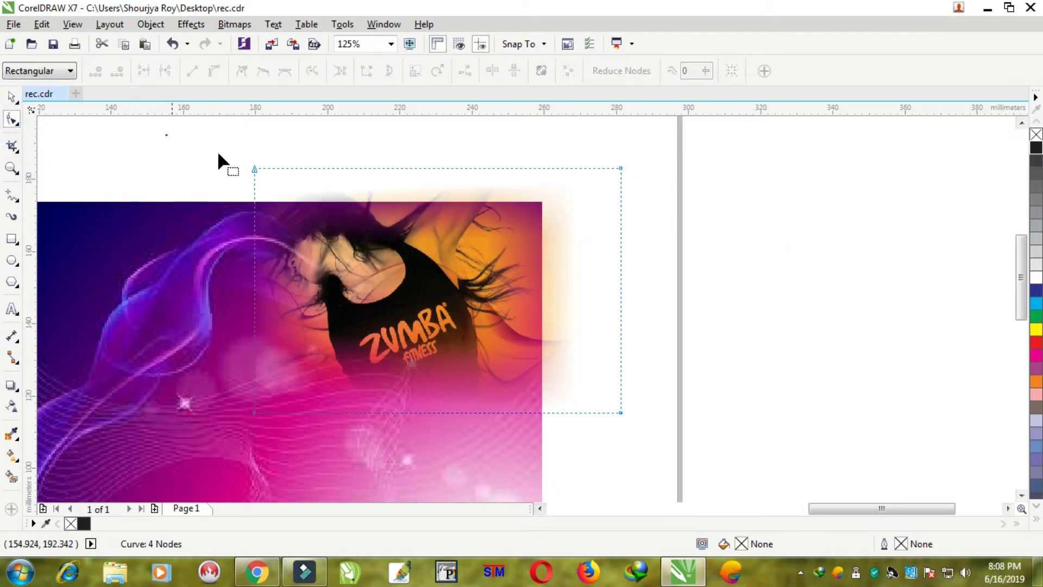
drag(620, 169, 623, 201)
drag(692, 168, 542, 413)
click(14, 99)
click(693, 238)
scroll(563, 283, down, 2)
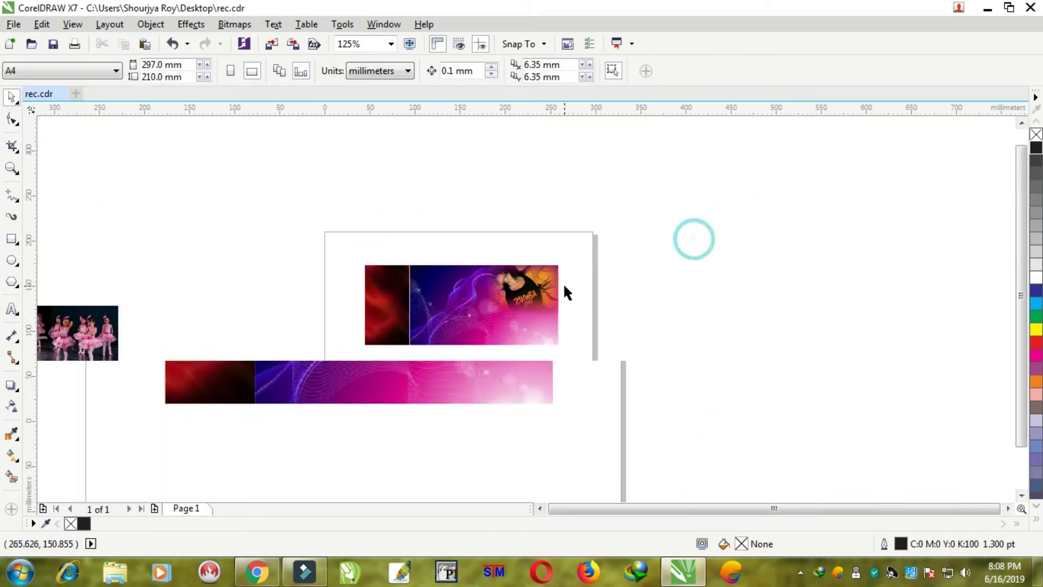
scroll(515, 300, up, 1)
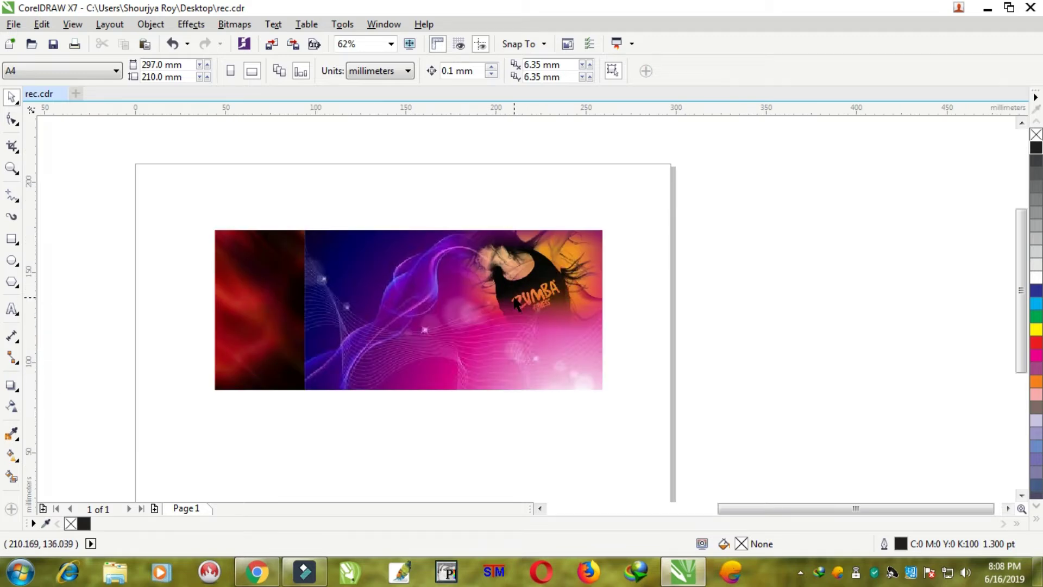
scroll(468, 239, up, 2)
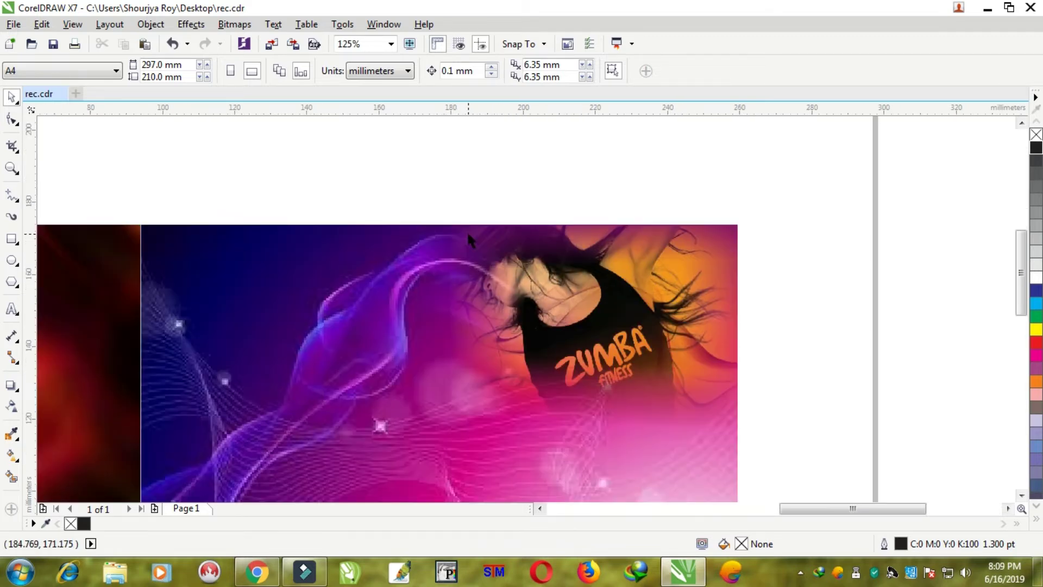
- Type the heading 'GANAPATI FITNESS AND DANCE CENTRE' above the ticket
click(11, 311)
click(268, 181)
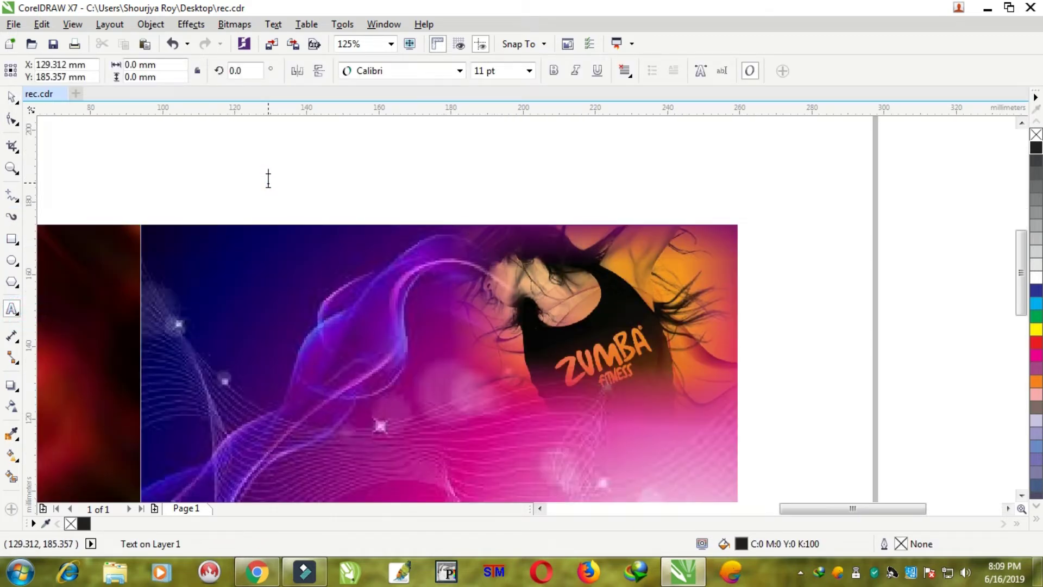
text(GANAPATI FITNESS AND DANCE CEN)
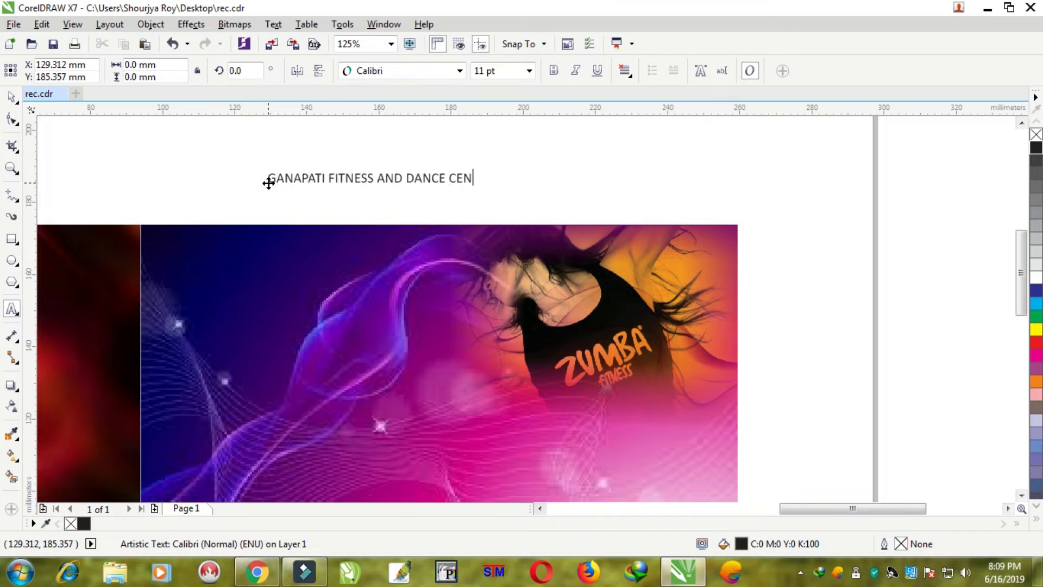
click(11, 97)
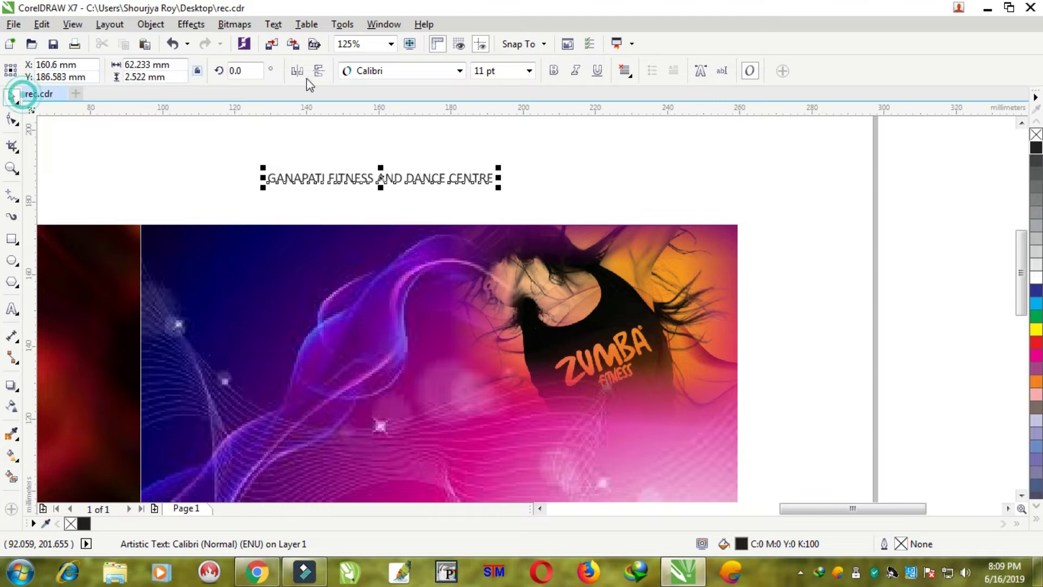
- Set the heading font to Bernard MT Condensed at roughly 21 pt
click(460, 72)
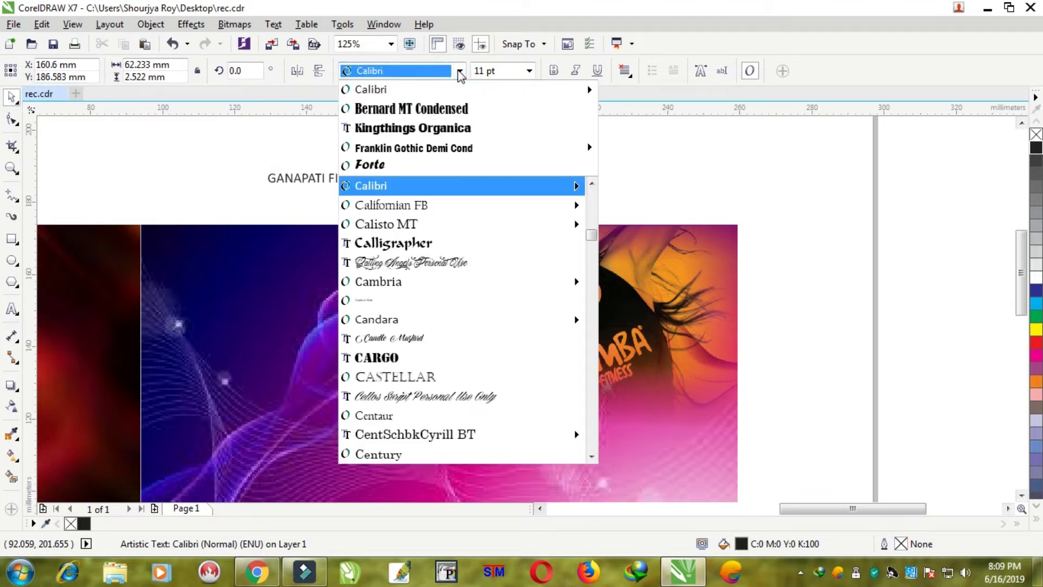
click(424, 128)
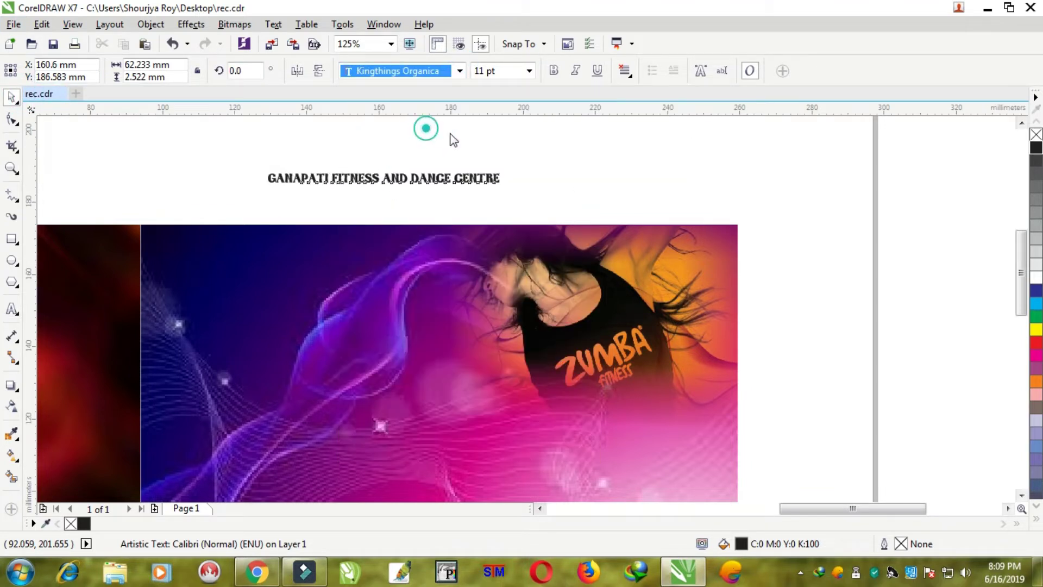
drag(507, 190, 722, 199)
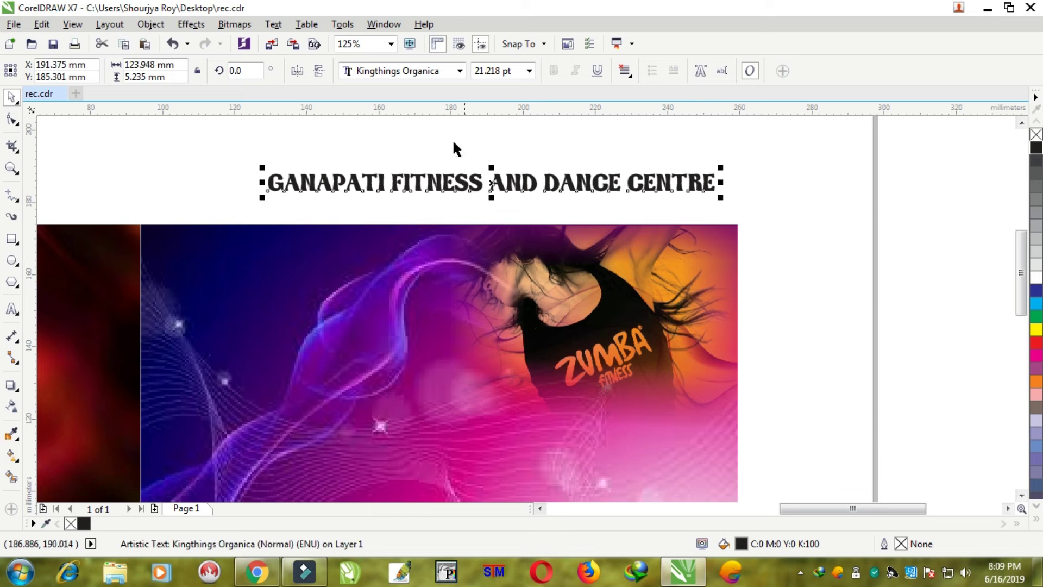
click(459, 72)
key(Down)
key(Down)
key(Down)
key(Down)
key(Down)
key(Down)
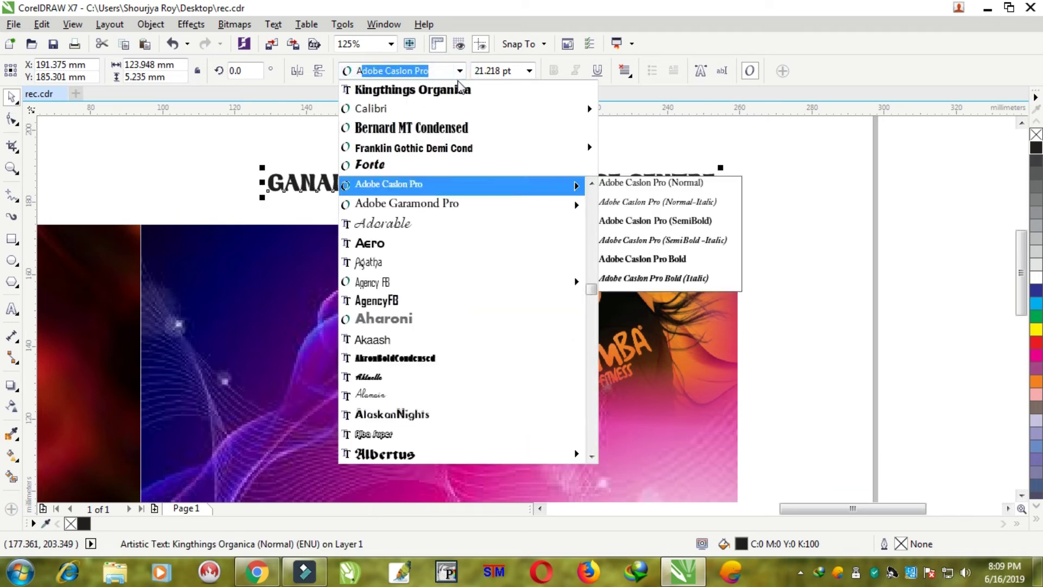
key(Down)
key(Down)
key(Down)
key(Down)
key(Down)
key(Down)
key(Down)
key(Down)
key(Down)
key(Down)
key(Down)
key(Down)
key(Down)
key(Down)
key(Down)
key(Down)
key(Down)
key(Down)
key(Down)
key(Down)
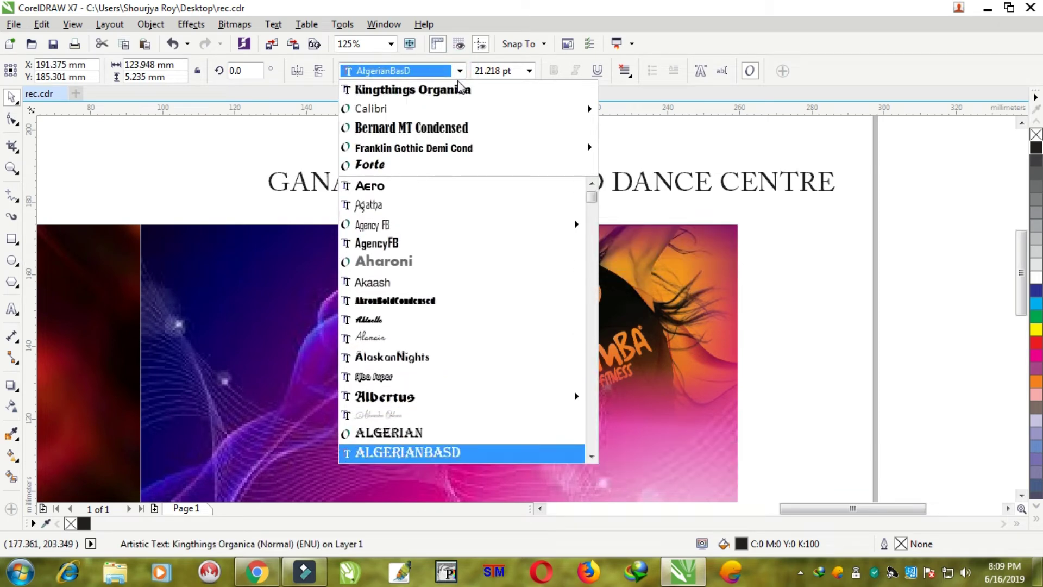
key(Down)
key(Down)
key(Down)
key(Down)
key(Down)
key(Down)
key(Down)
key(Down)
key(Down)
key(Down)
key(Down)
key(Down)
key(Down)
key(Down)
key(Down)
key(Down)
key(Down)
key(Down)
key(Down)
key(Down)
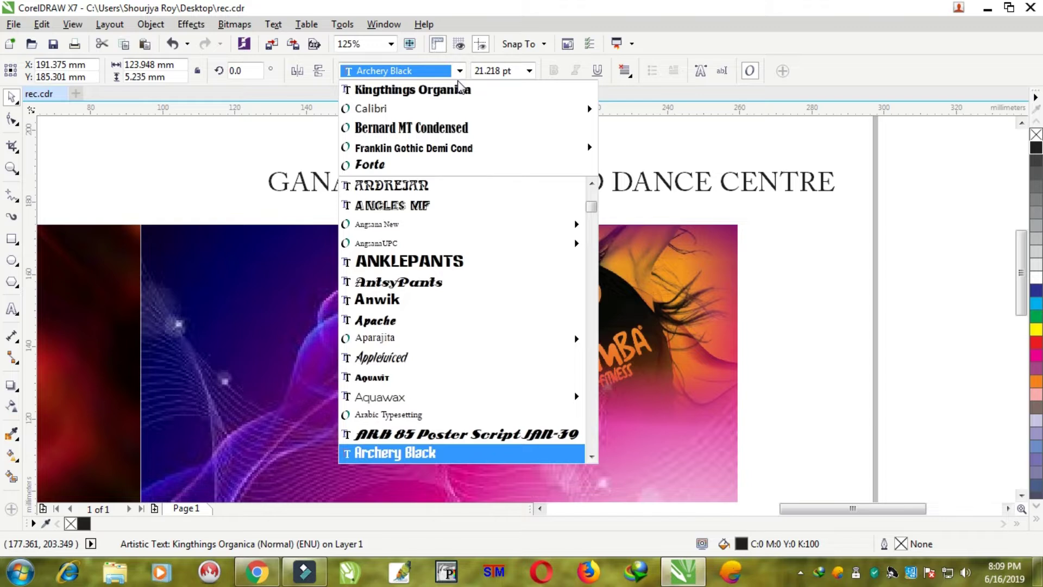
key(Down)
key(Down)
key(Down)
key(Down)
key(Down)
key(Down)
key(Down)
key(Down)
key(Down)
key(Down)
key(Down)
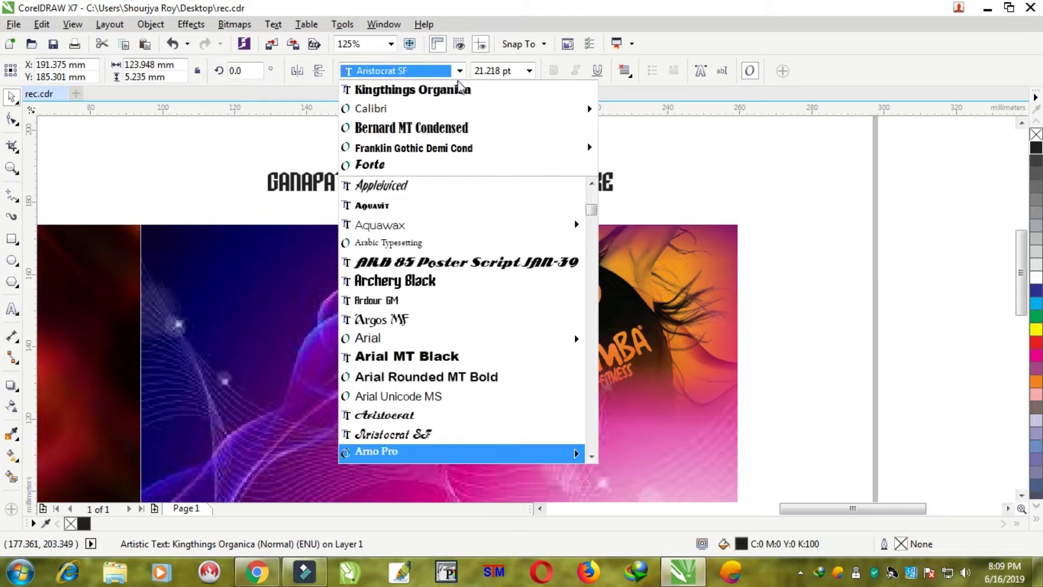
key(Down)
key(Down)
key(Down)
key(Down)
key(Down)
key(Down)
key(Down)
key(Down)
key(Down)
key(Down)
key(Down)
key(Down)
key(Down)
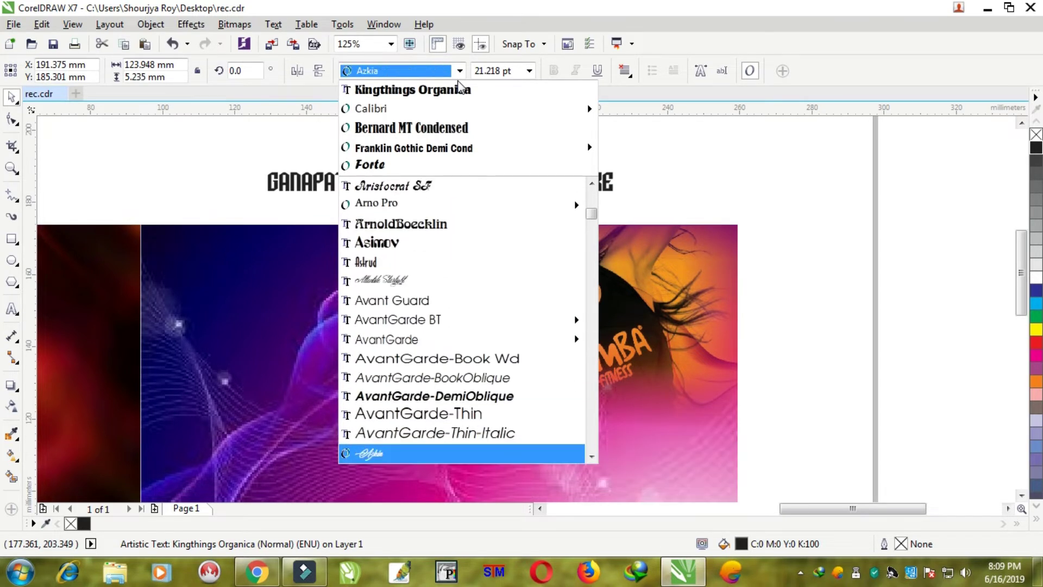
key(Down)
key(Down)
key(Down)
key(Down)
key(Down)
key(Down)
key(Down)
key(Down)
key(Down)
key(Down)
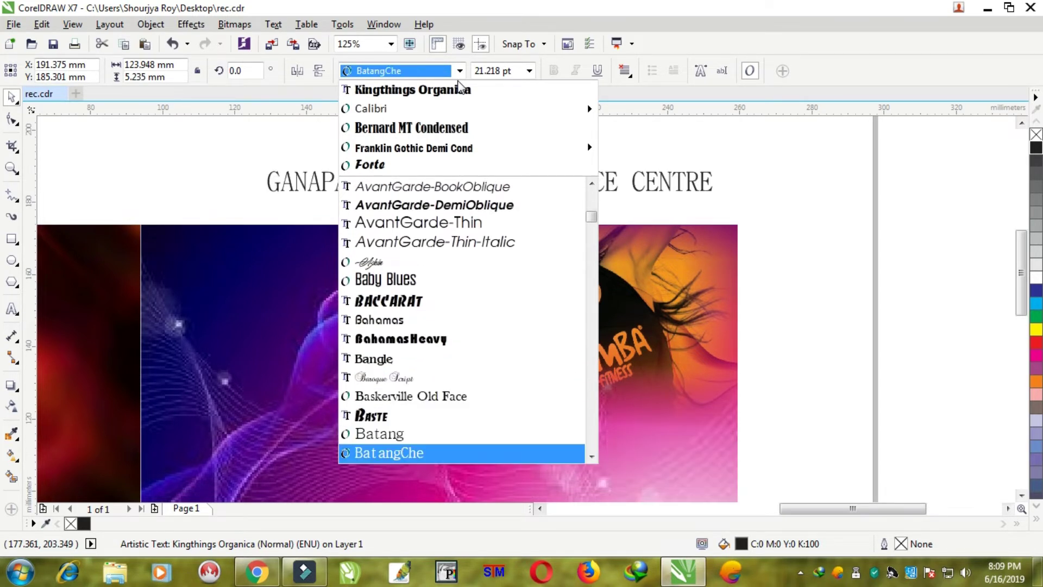
key(Down)
key(Down)
key(Down)
key(Down)
key(Down)
key(Down)
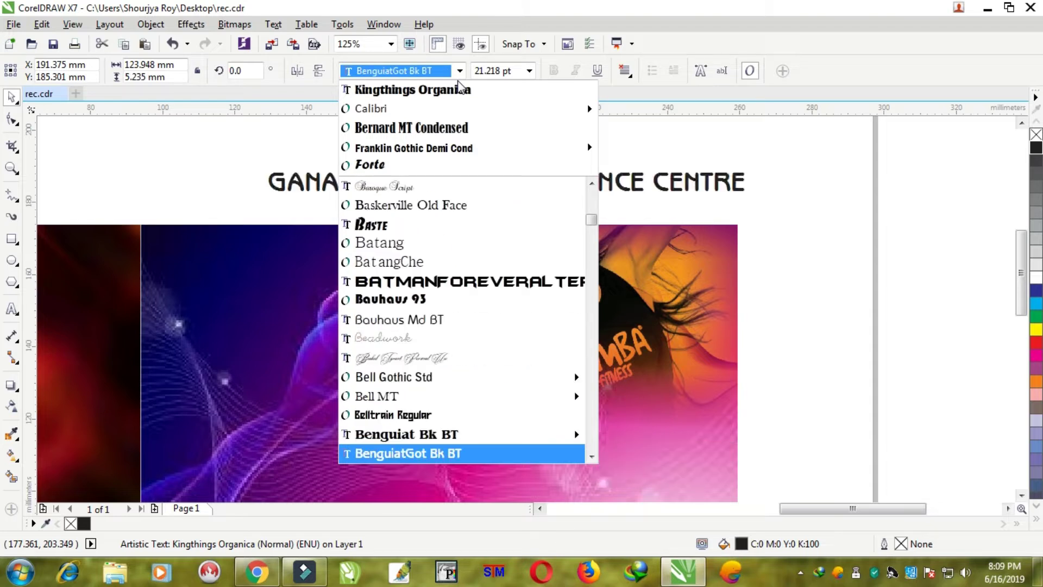
key(Down)
key(Down)
key(Down)
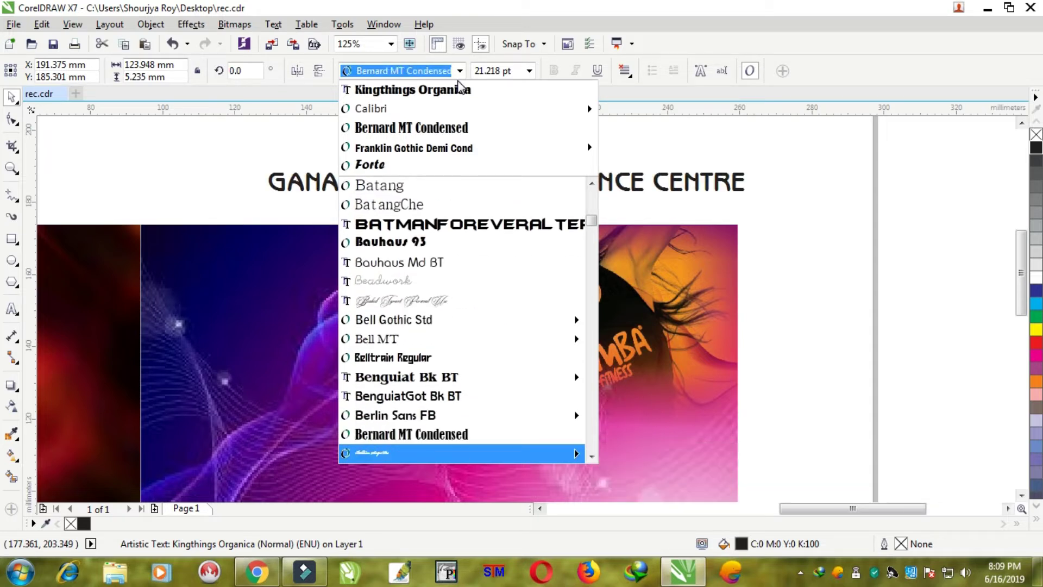
key(Return)
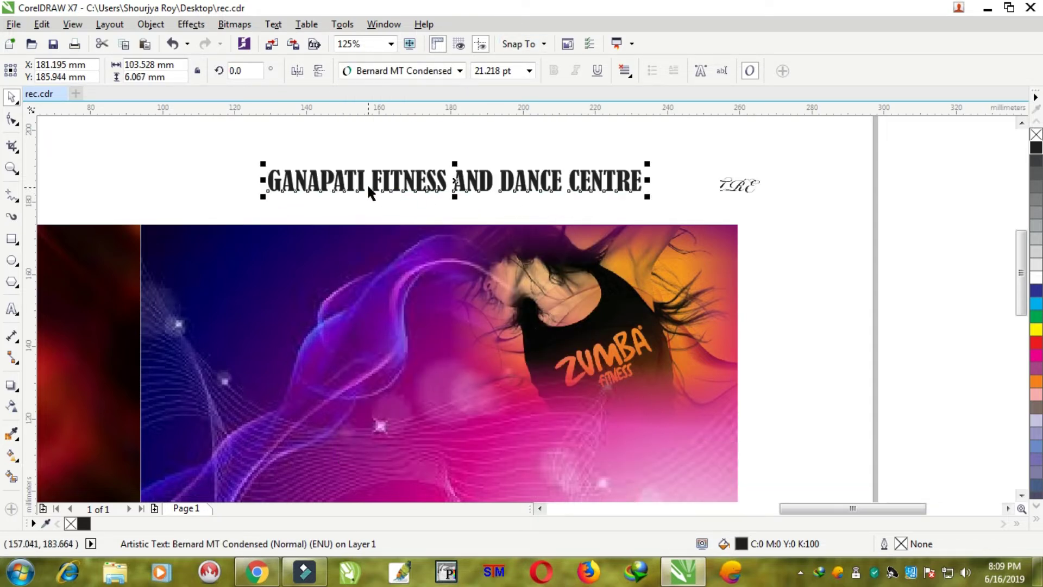
- Colour the heading red and enlarge it to span the top of the banner image
drag(384, 178, 275, 257)
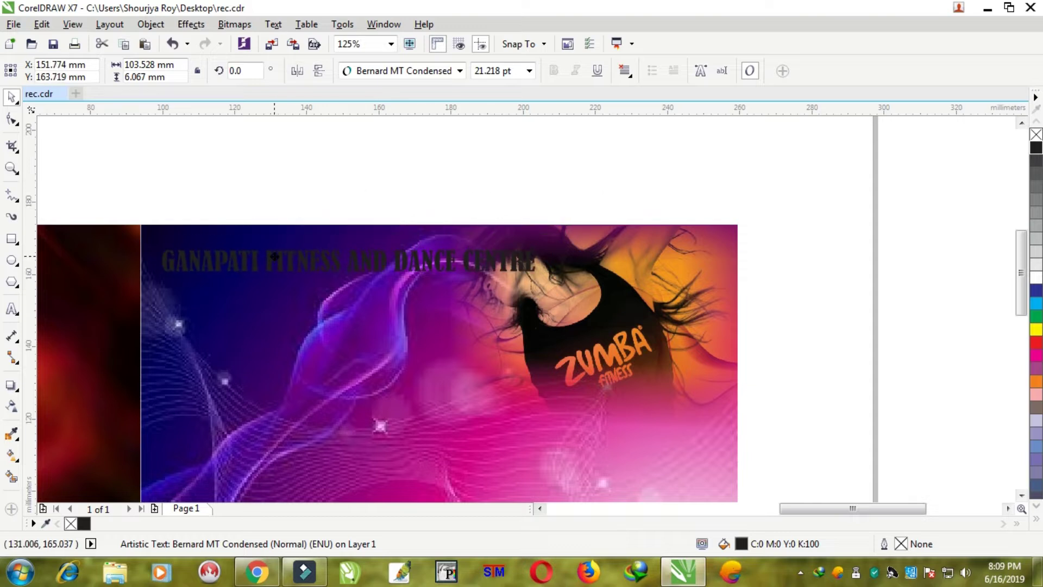
click(1037, 343)
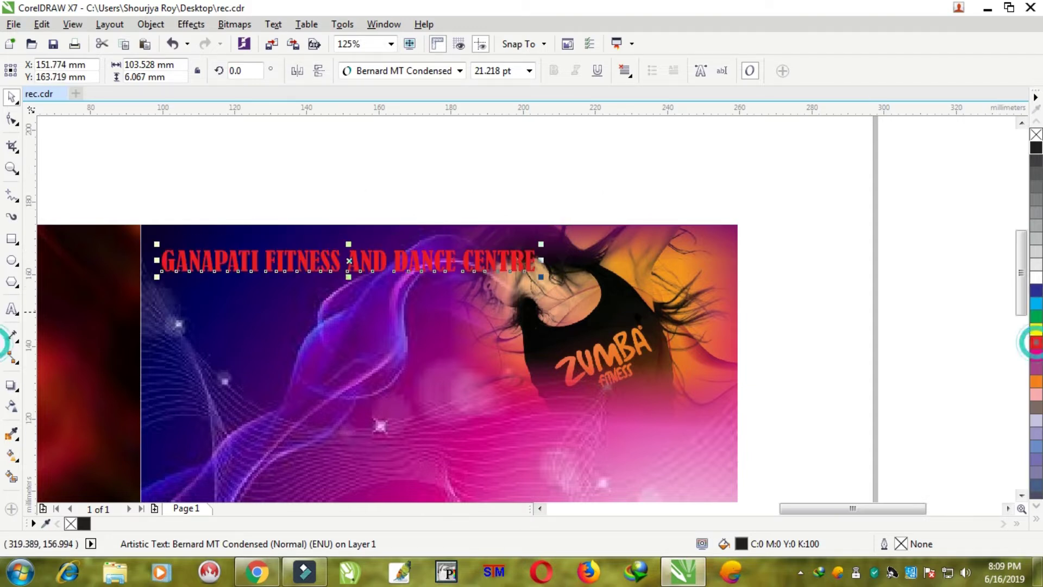
drag(542, 278, 728, 287)
drag(413, 266, 410, 275)
drag(723, 274, 719, 275)
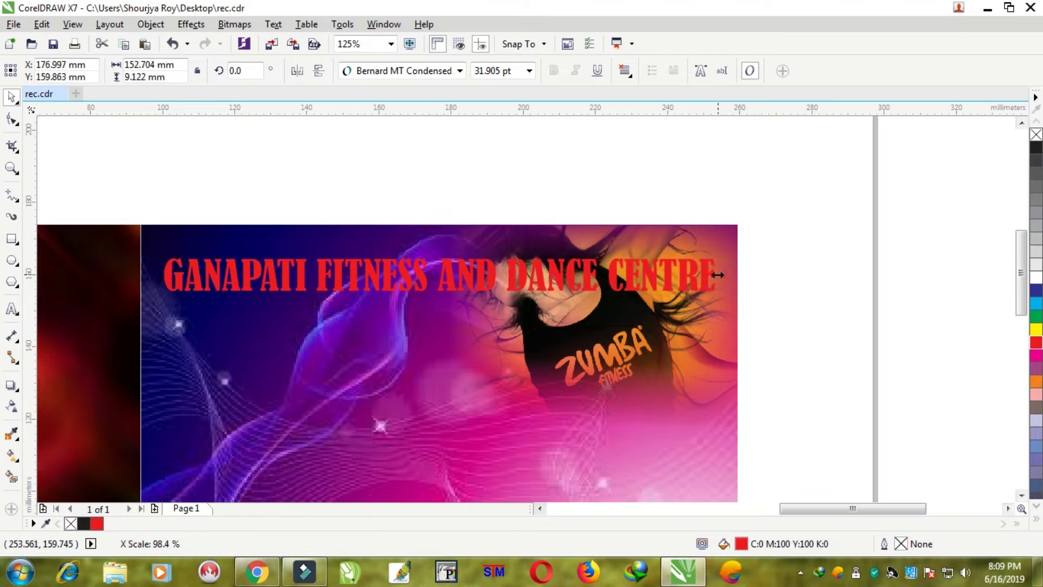
- Copy the heading to the clipboard
right_click(656, 270)
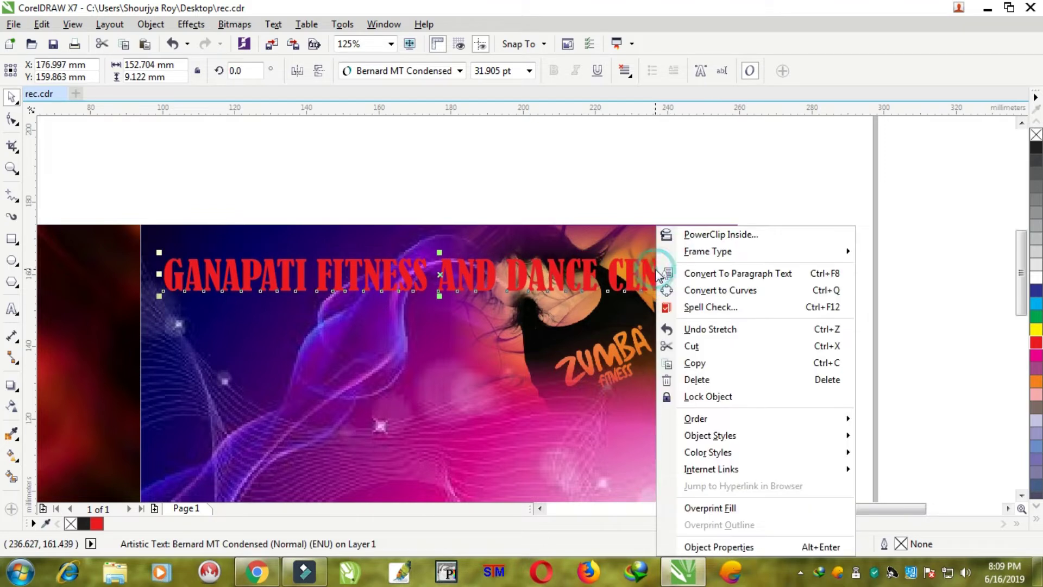
click(705, 364)
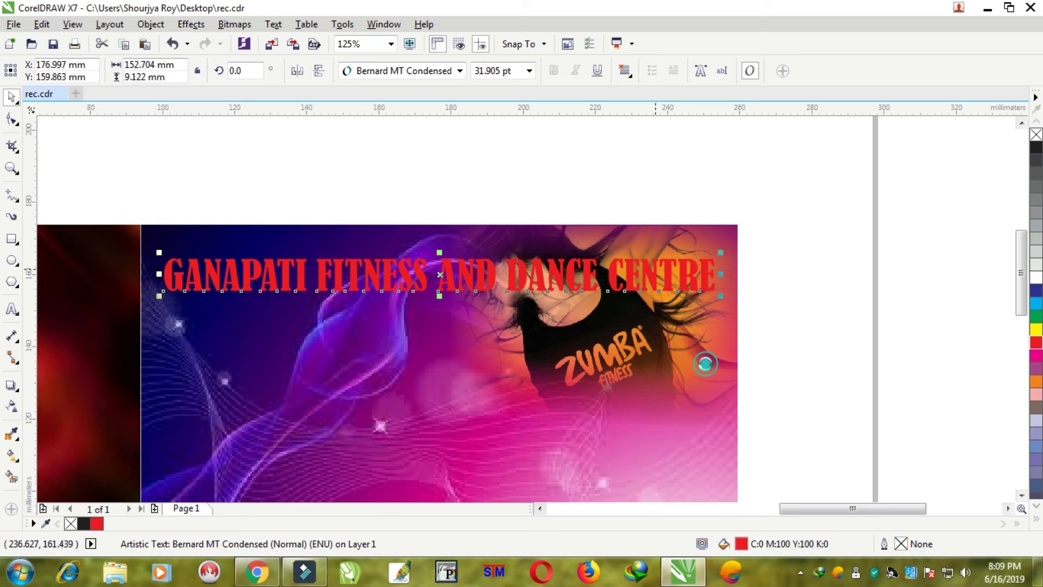
click(598, 165)
click(691, 268)
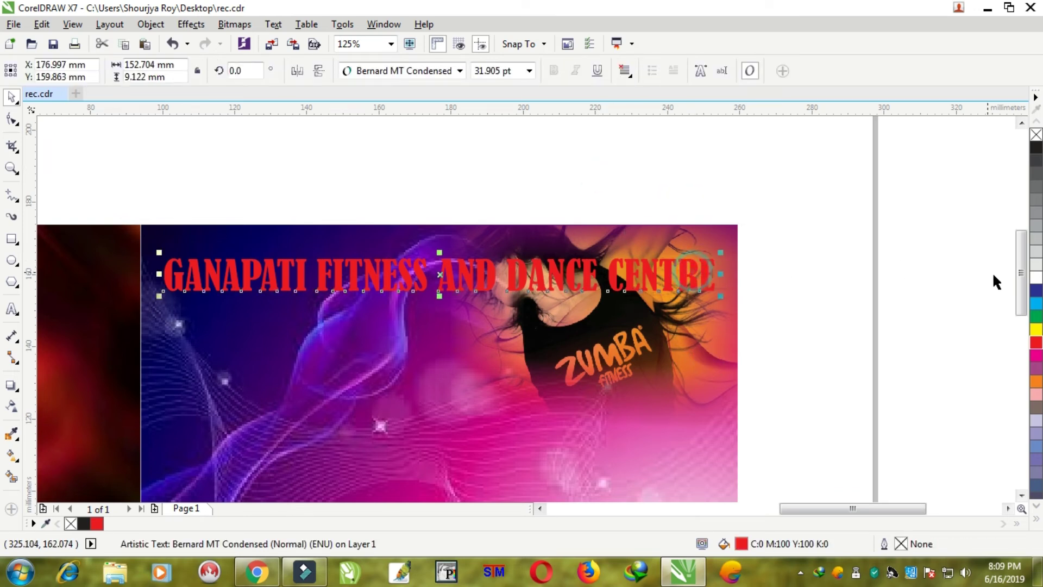
- Give the heading a white outline, undoing the white fill so it stays red
click(1036, 281)
right_click(1036, 282)
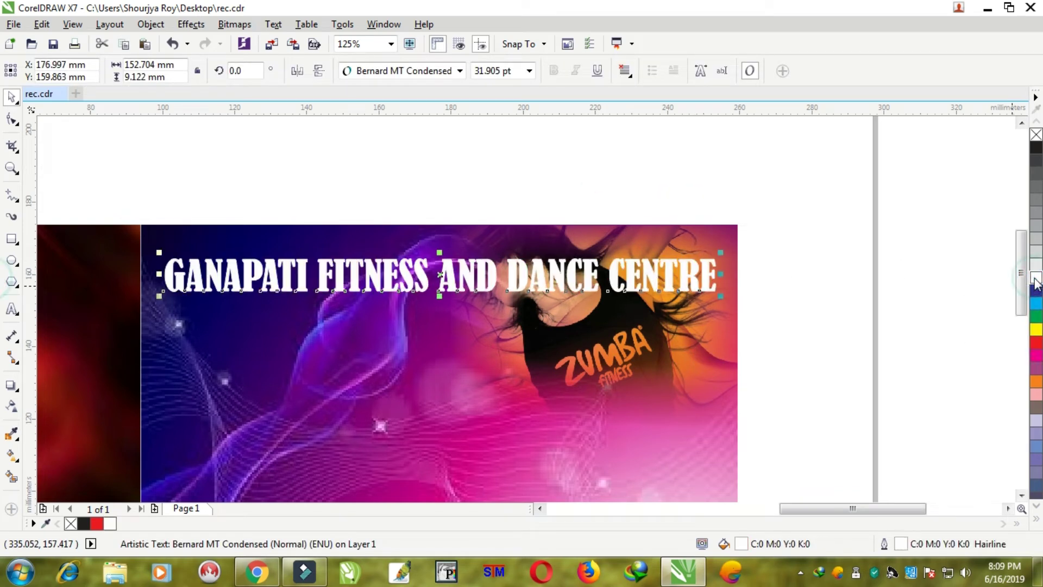
key(F12)
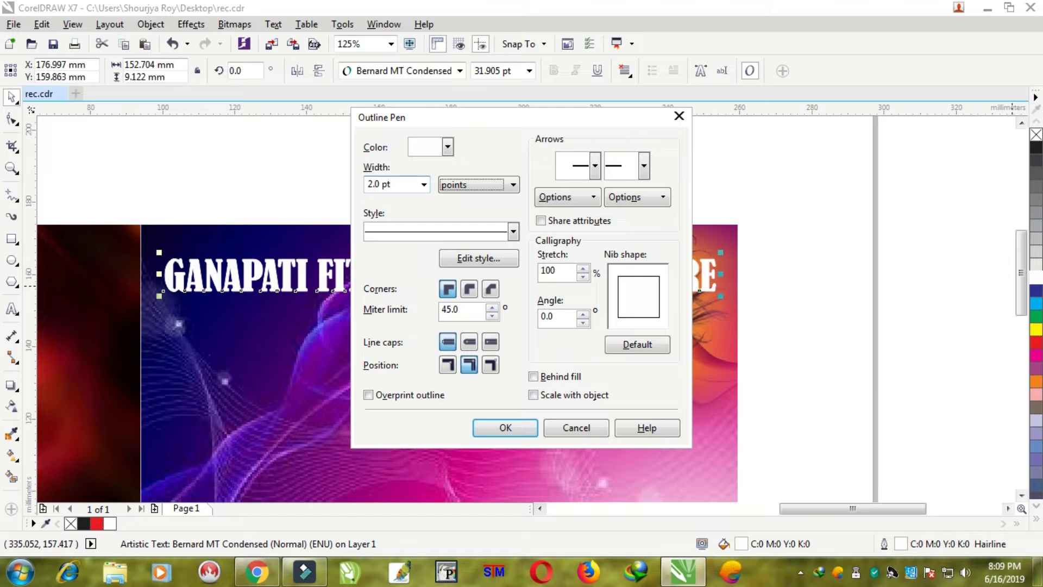
key(Return)
click(540, 138)
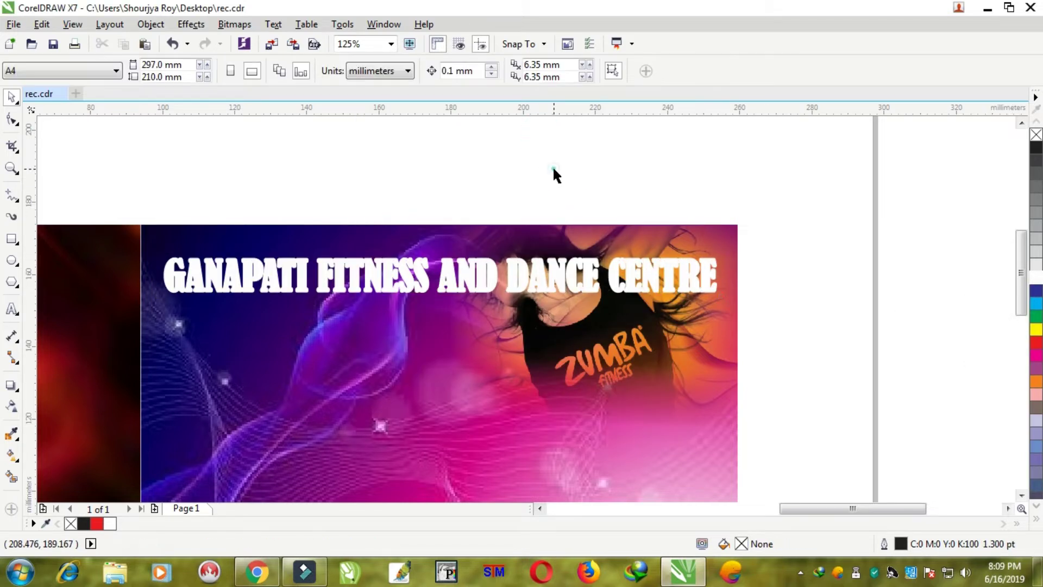
right_click(554, 170)
click(590, 269)
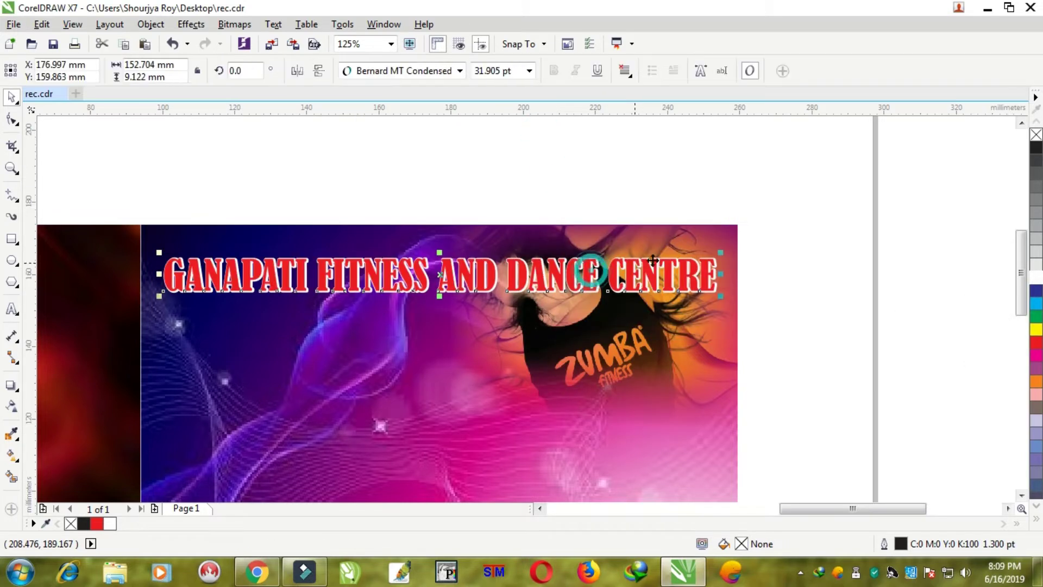
- Set the heading's outline width to 4.0 pt in Outline Pen
click(825, 220)
scroll(728, 256, up, 3)
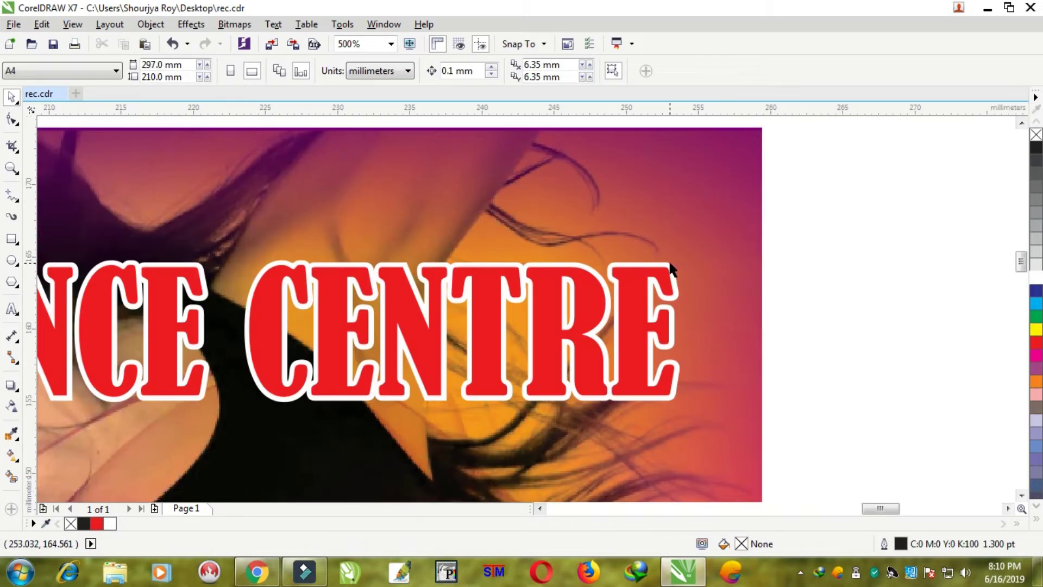
click(672, 269)
key(F12)
key(Tab)
text(4)
key(Tab)
key(Return)
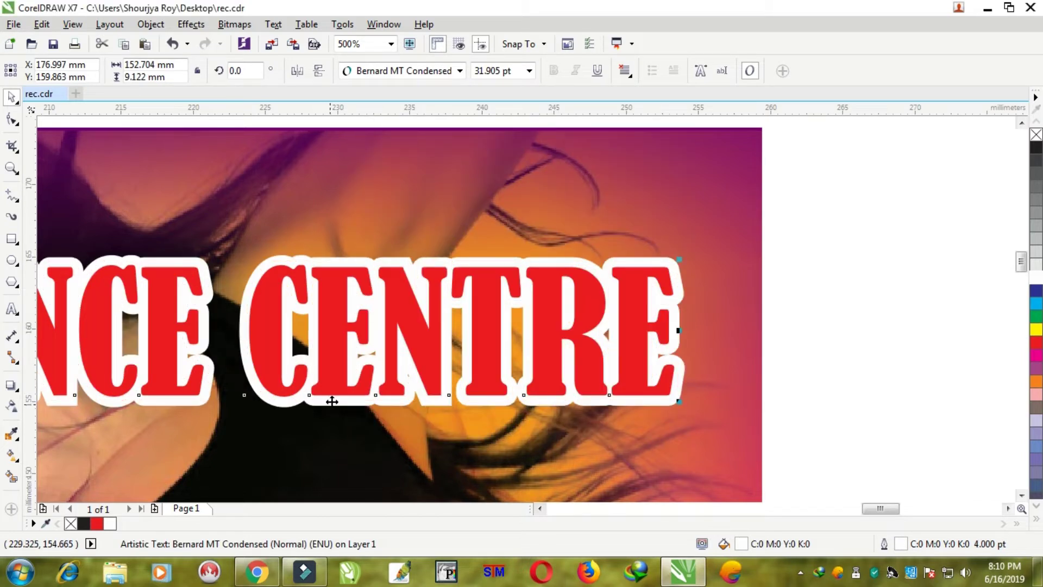
scroll(332, 401, down, 3)
click(617, 318)
scroll(386, 365, down, 2)
scroll(332, 380, up, 1)
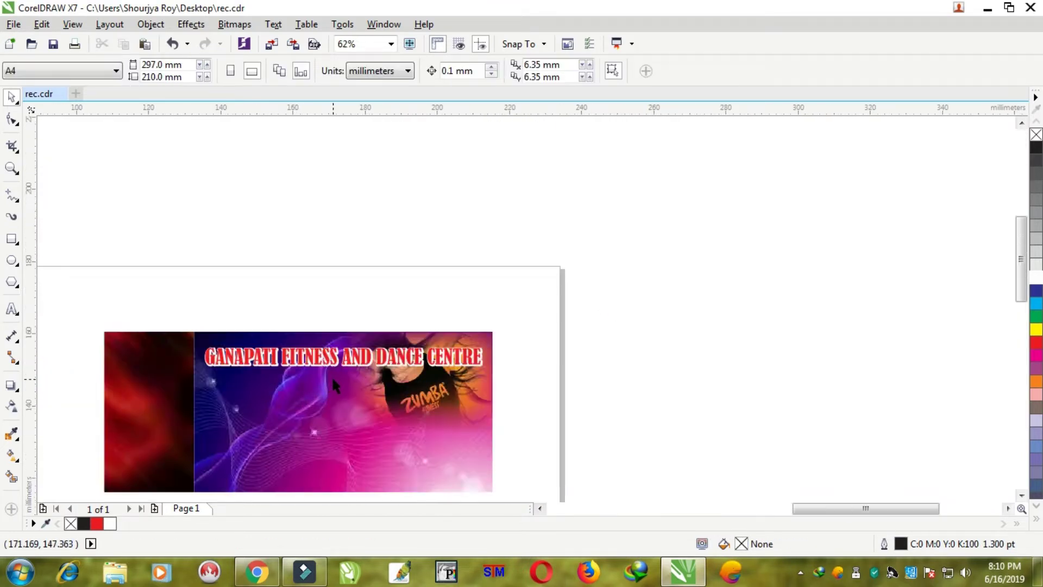
scroll(332, 380, up, 1)
- Type the two contact phone numbers as a new text line
click(11, 311)
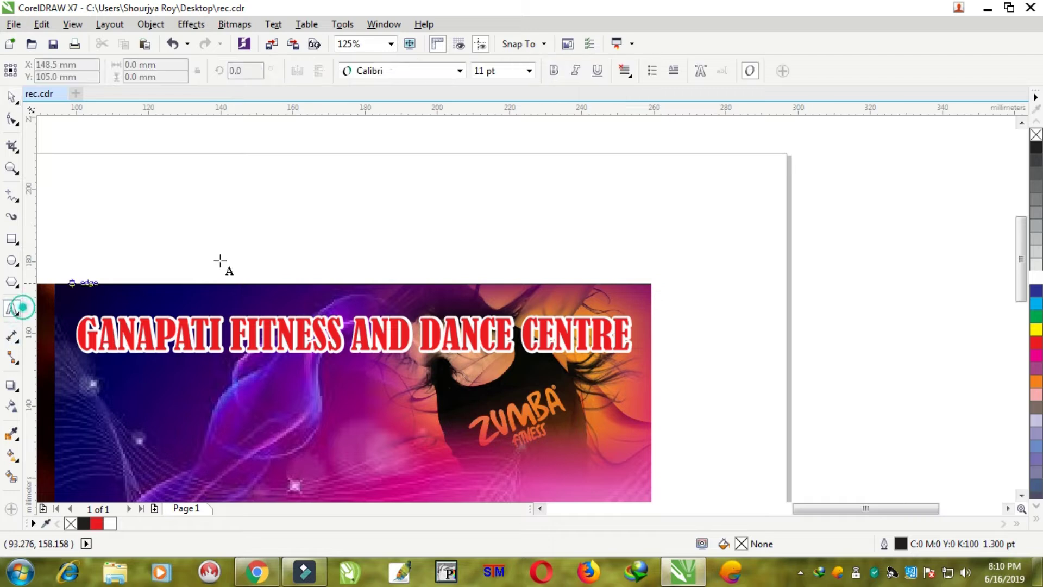
click(252, 251)
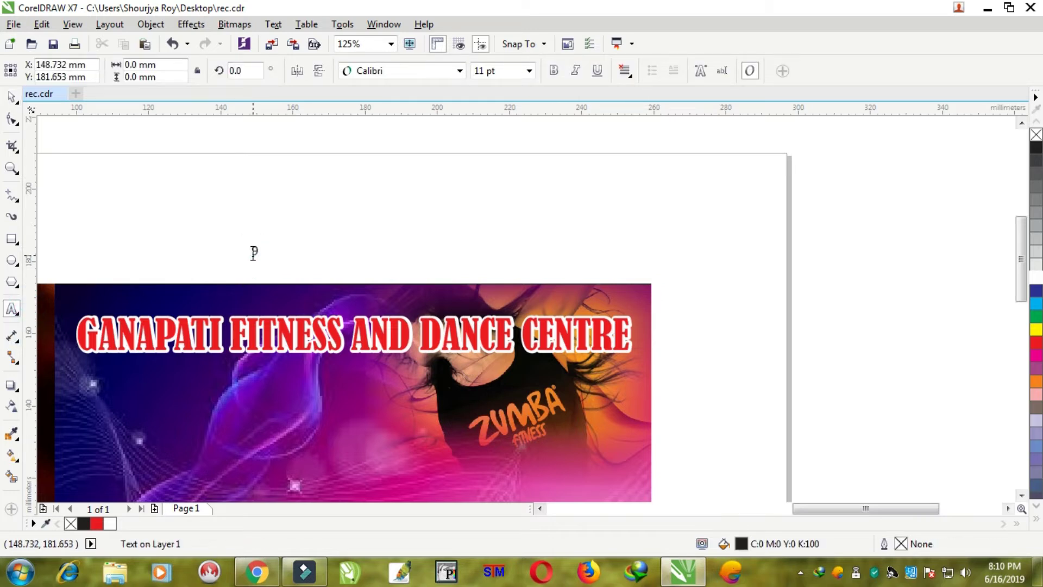
text(967454)
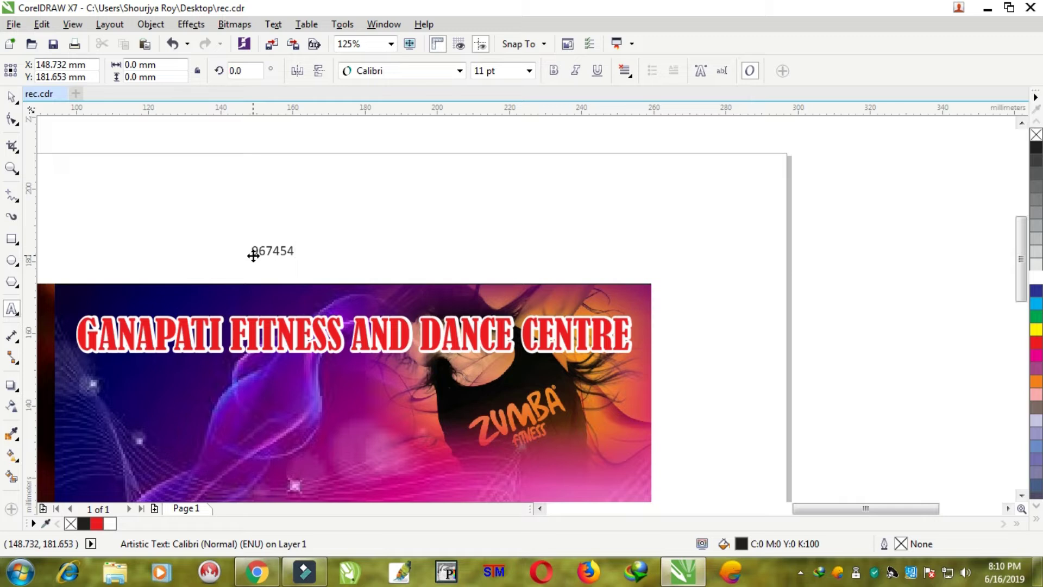
key(ctrl+a)
key(BackSpace)
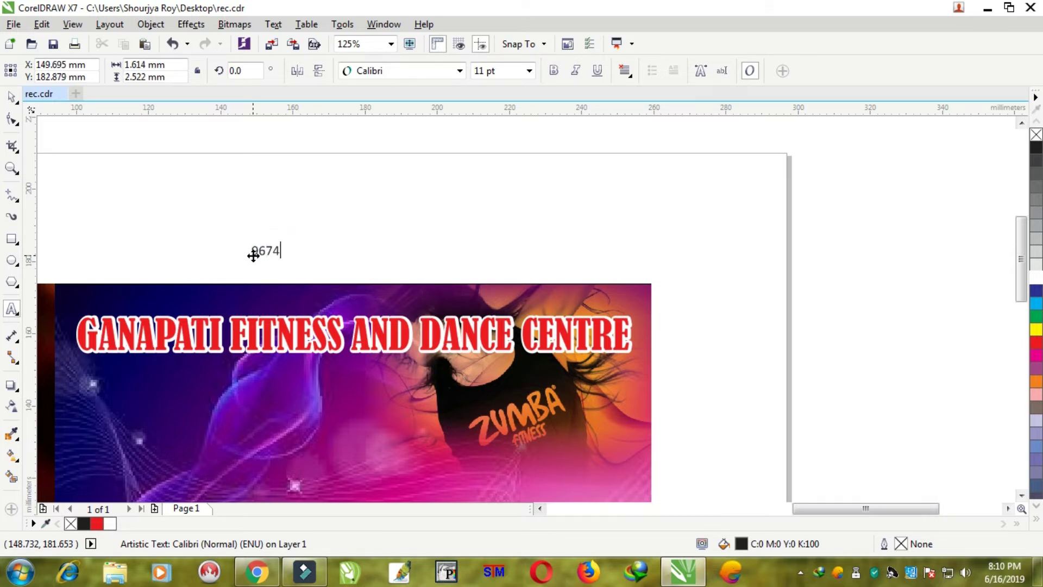
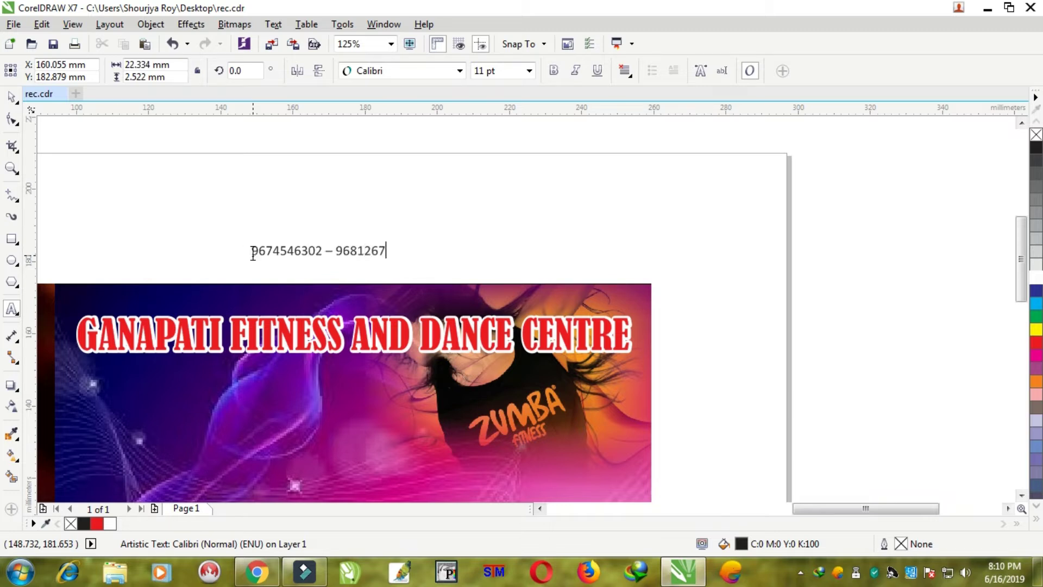
click(10, 97)
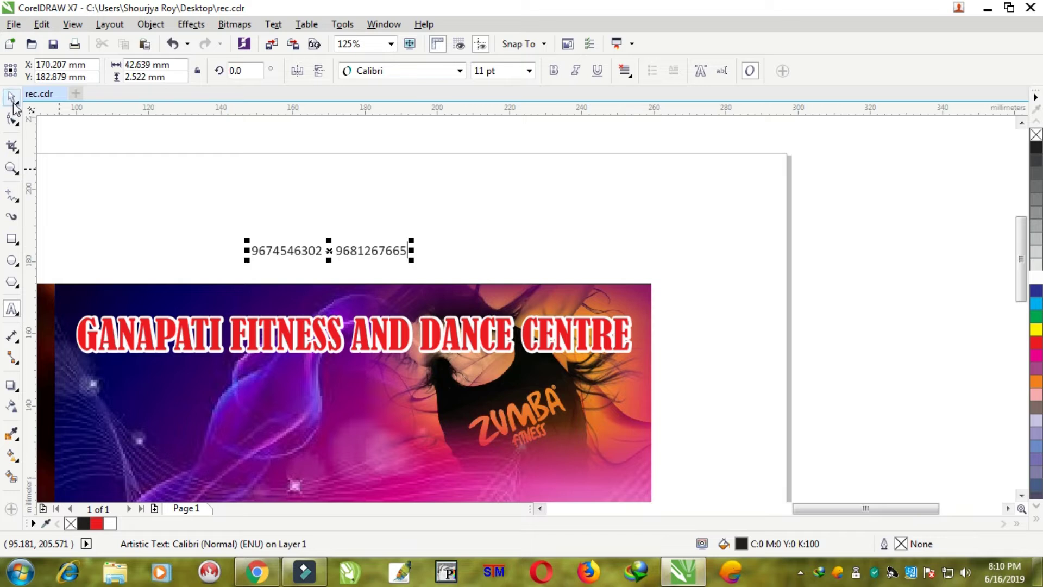
- Make the phone numbers bold, dark blue and 22 pt, placed below the banner heading
click(553, 70)
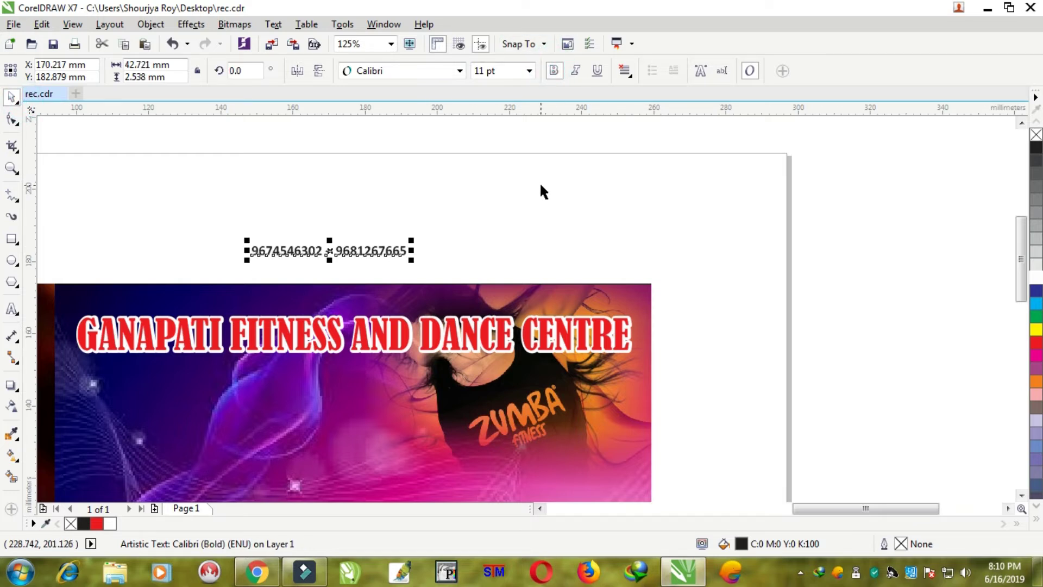
click(1036, 292)
click(495, 75)
text(18)
key(Return)
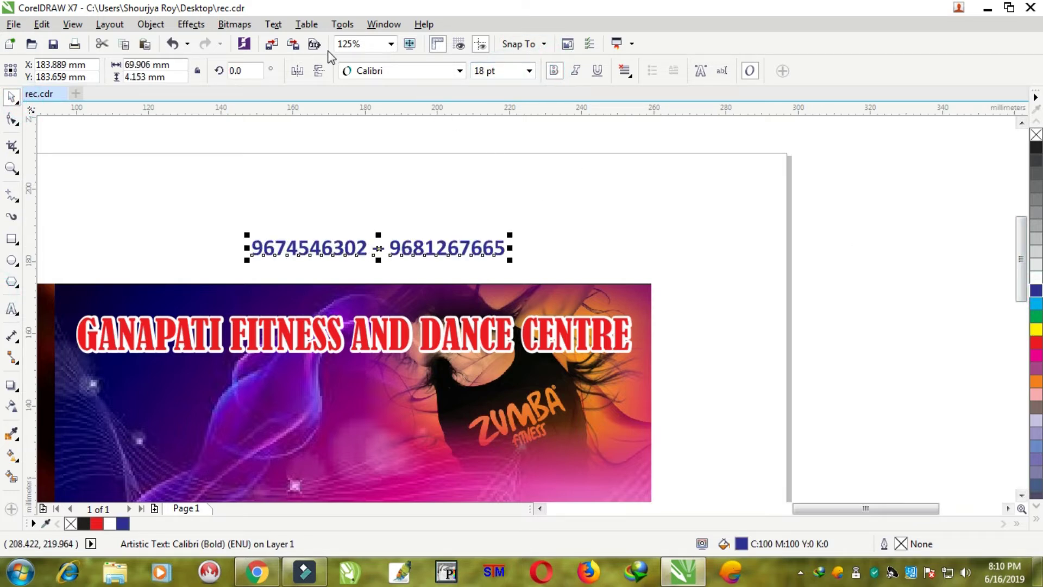
drag(405, 244, 386, 220)
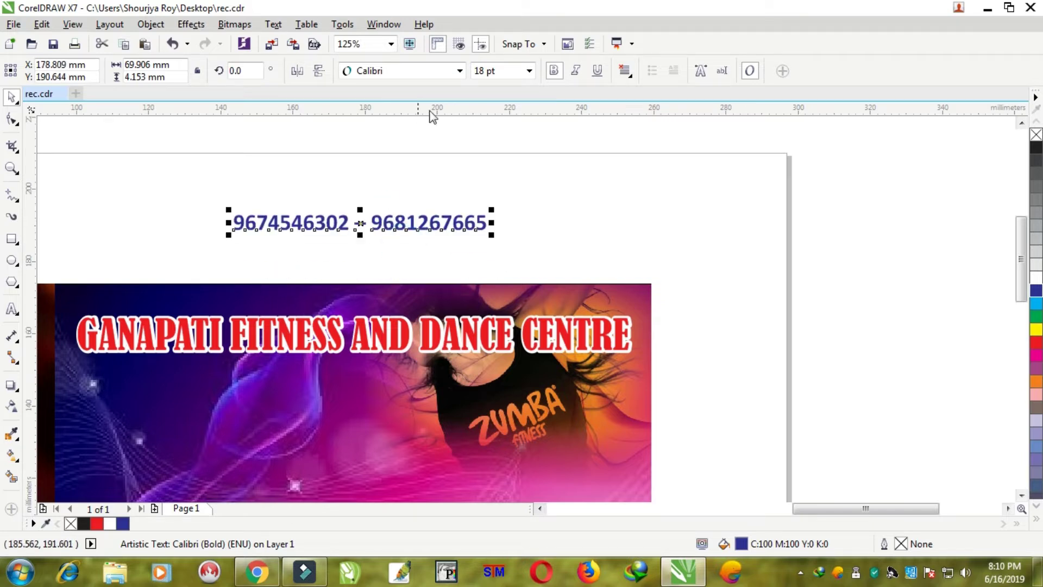
click(505, 71)
text(22)
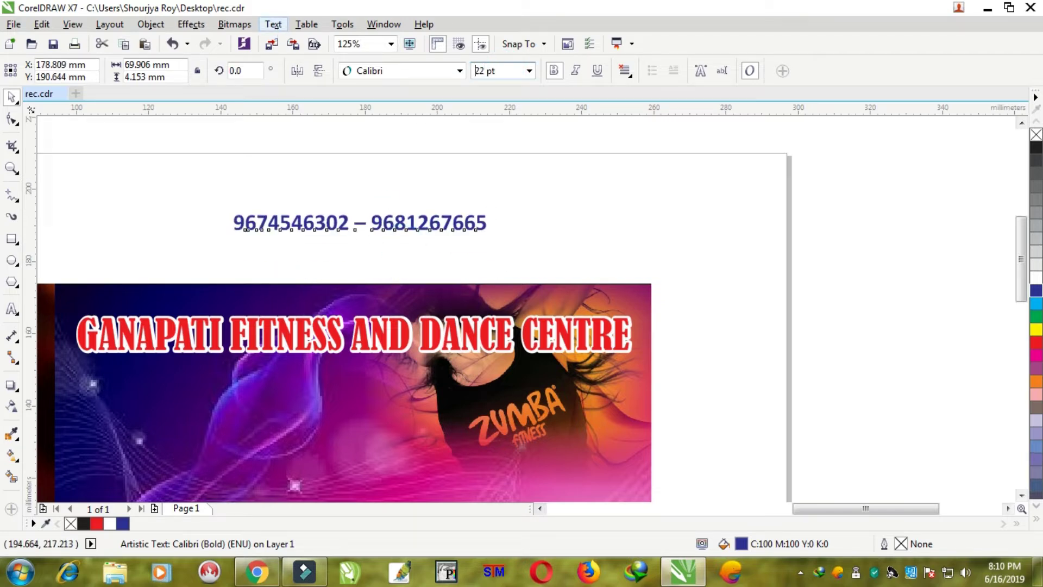
key(Return)
drag(413, 220, 380, 370)
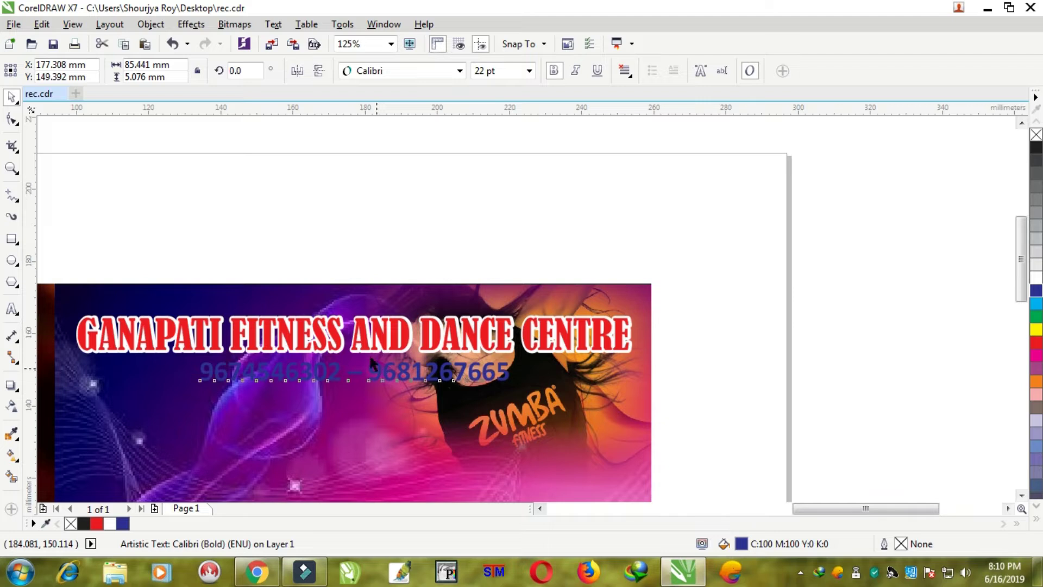
shift+click(341, 340)
click(454, 203)
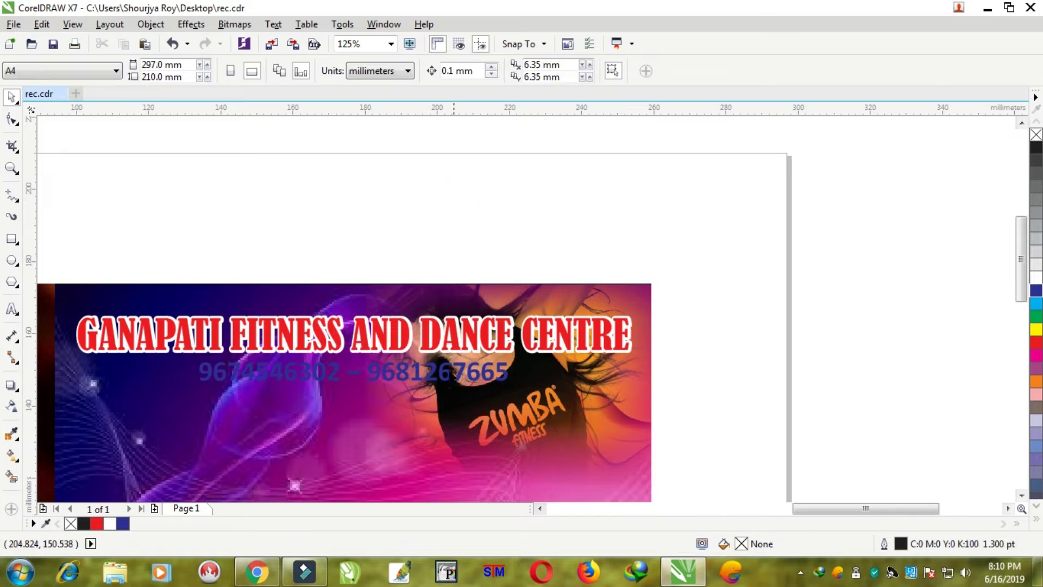
- Copy the blue phone-number text
click(445, 371)
right_click(445, 371)
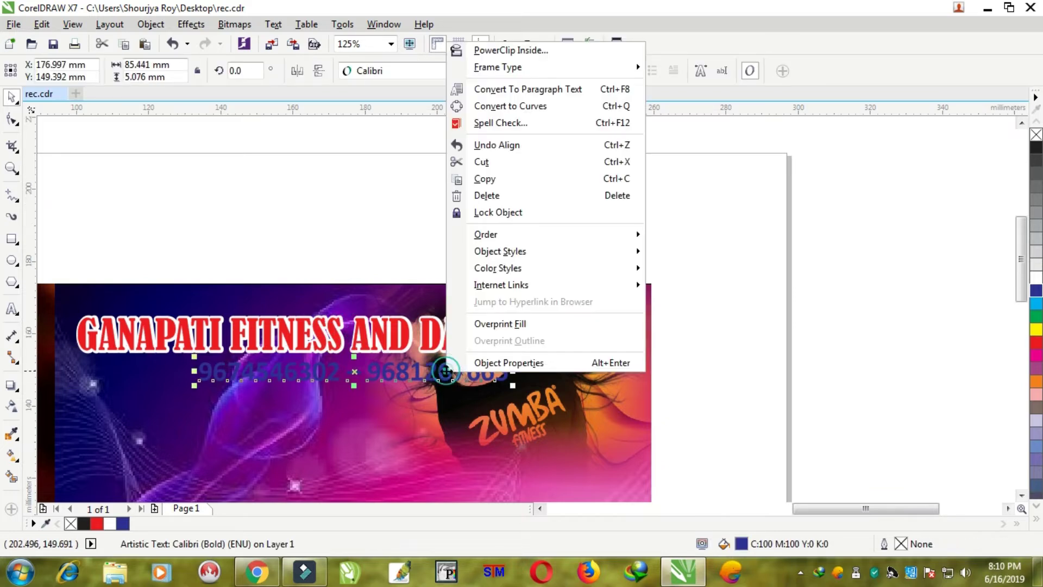
click(491, 180)
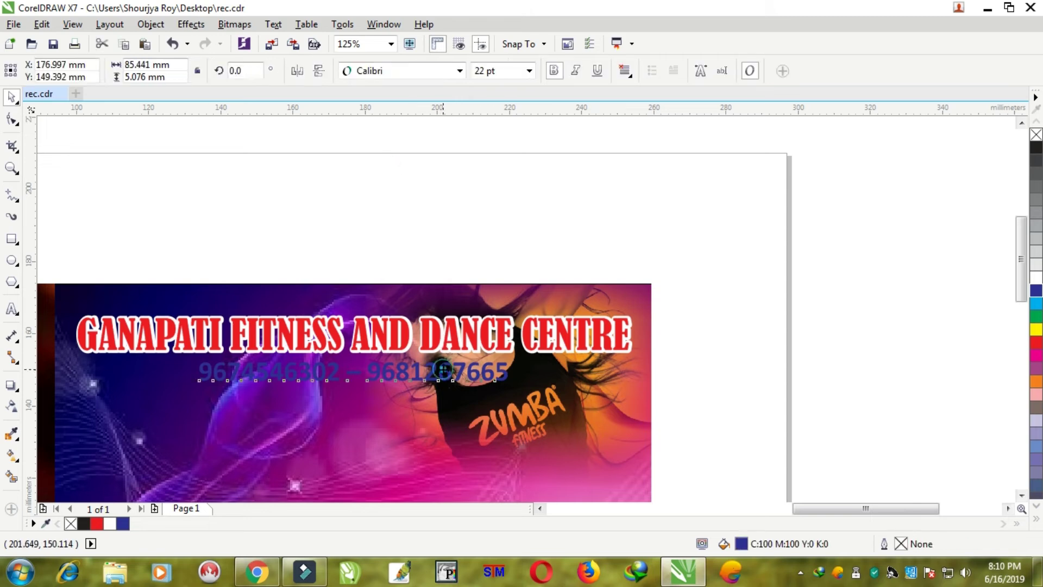
- Turn the phone-number text white with a 4 pt white outline
click(1034, 277)
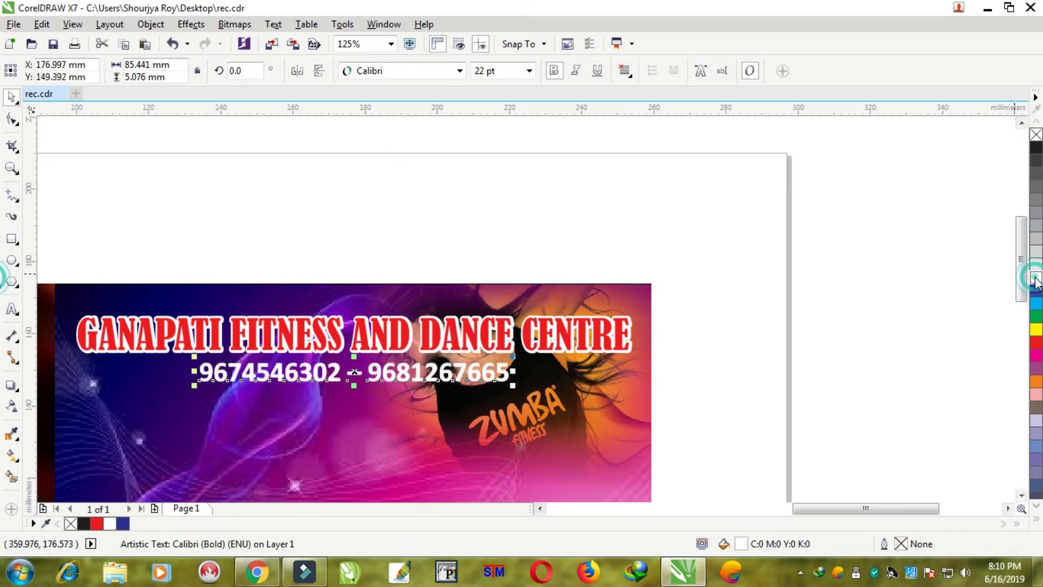
right_click(1034, 277)
key(F12)
text(4)
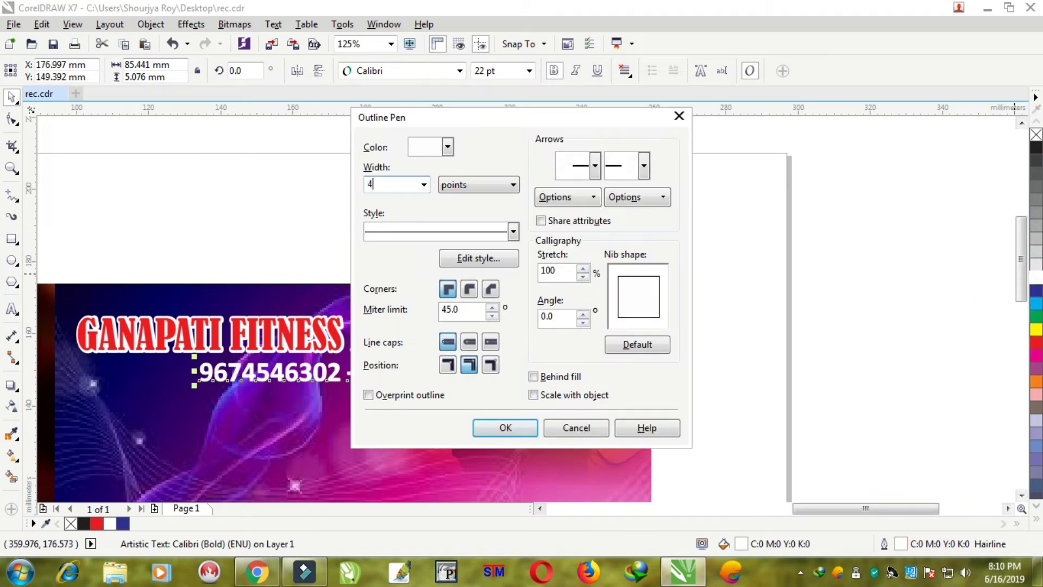
key(Return)
- Paste the blue phone-number copy on top of the outlined version
right_click(424, 179)
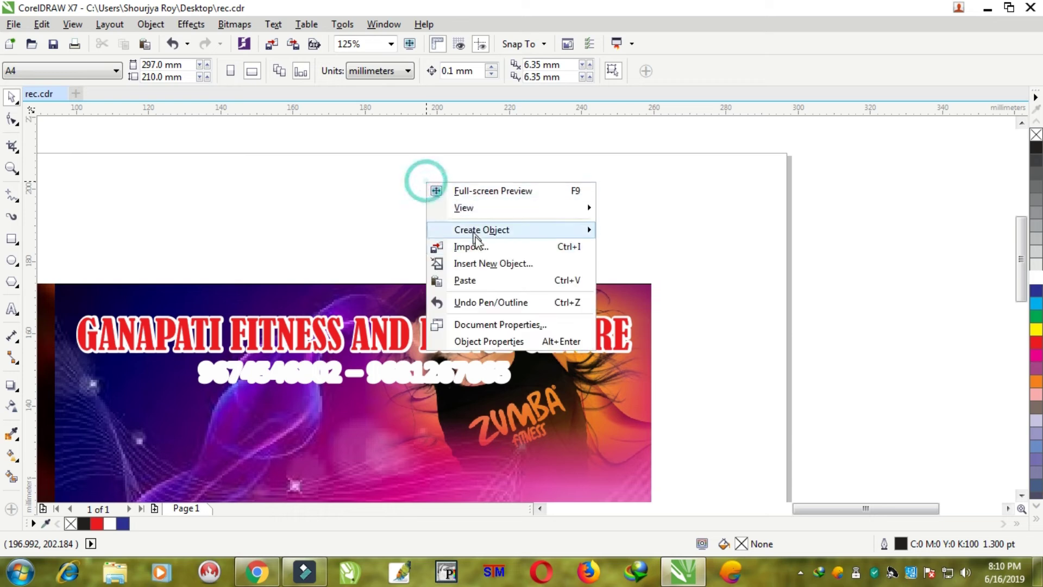
click(463, 280)
click(734, 338)
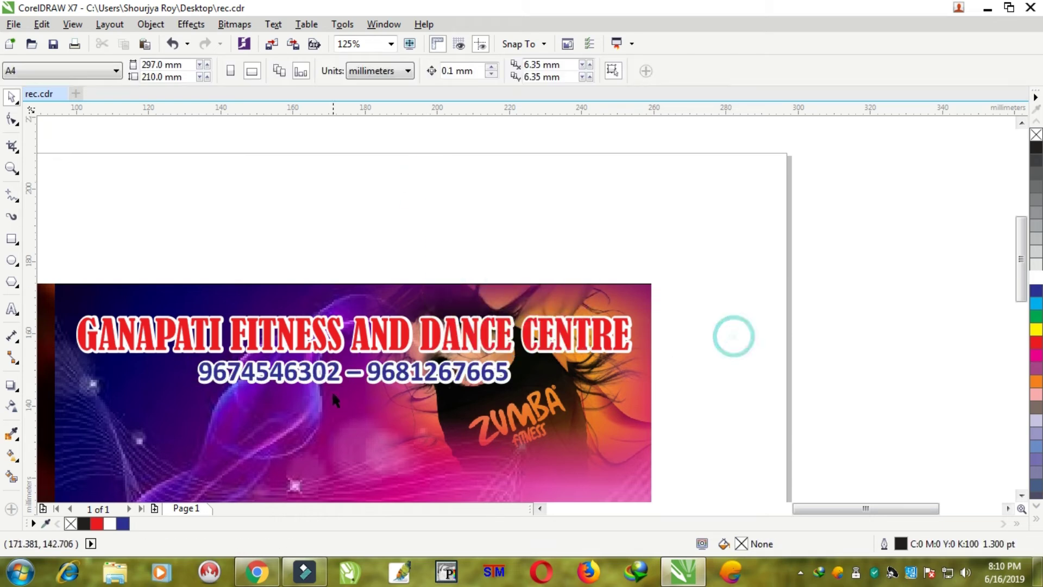
scroll(387, 369, up, 4)
click(466, 371)
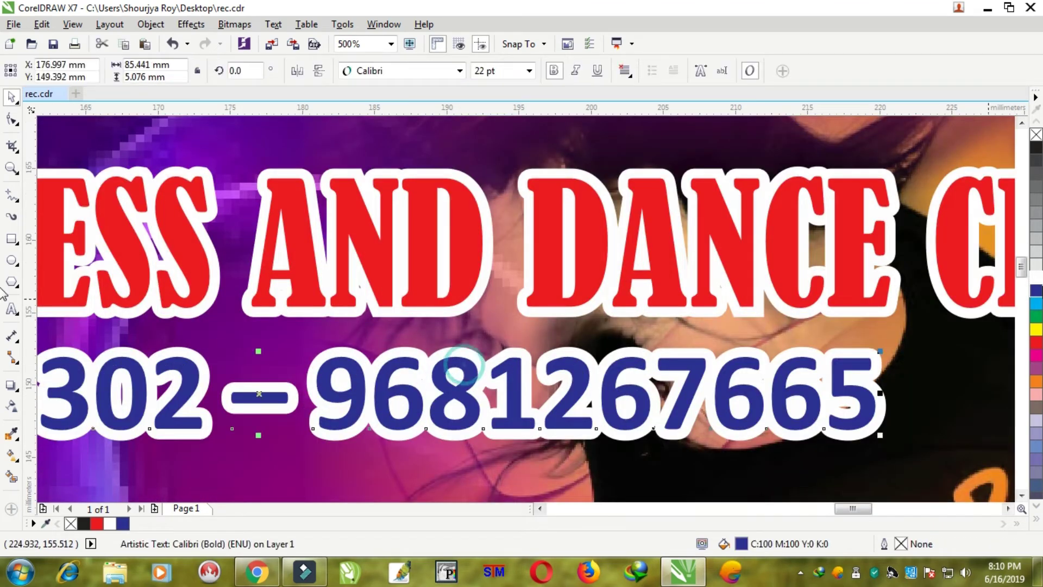
scroll(598, 256, down, 6)
click(661, 171)
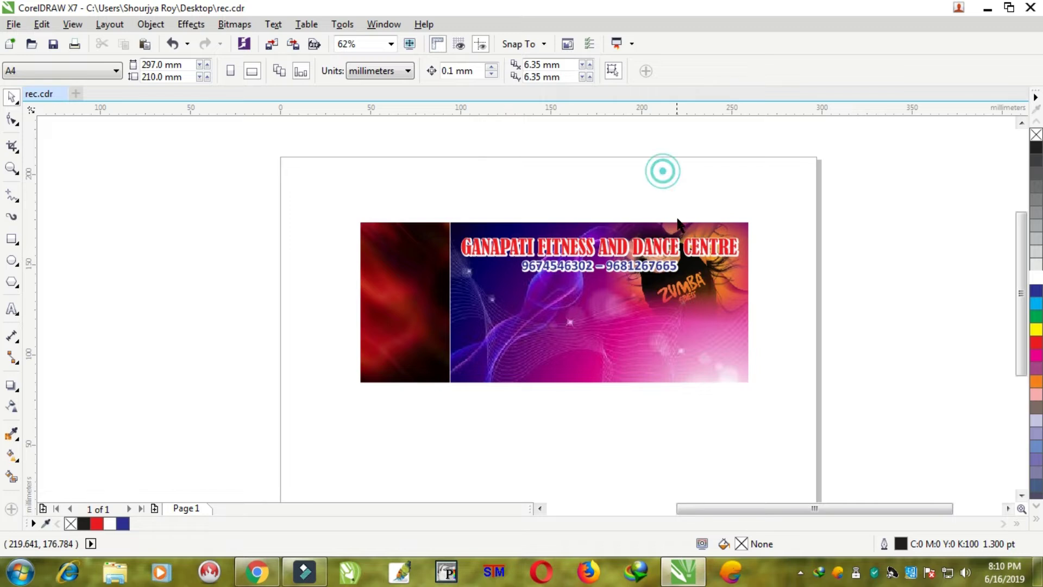
scroll(678, 228, up, 2)
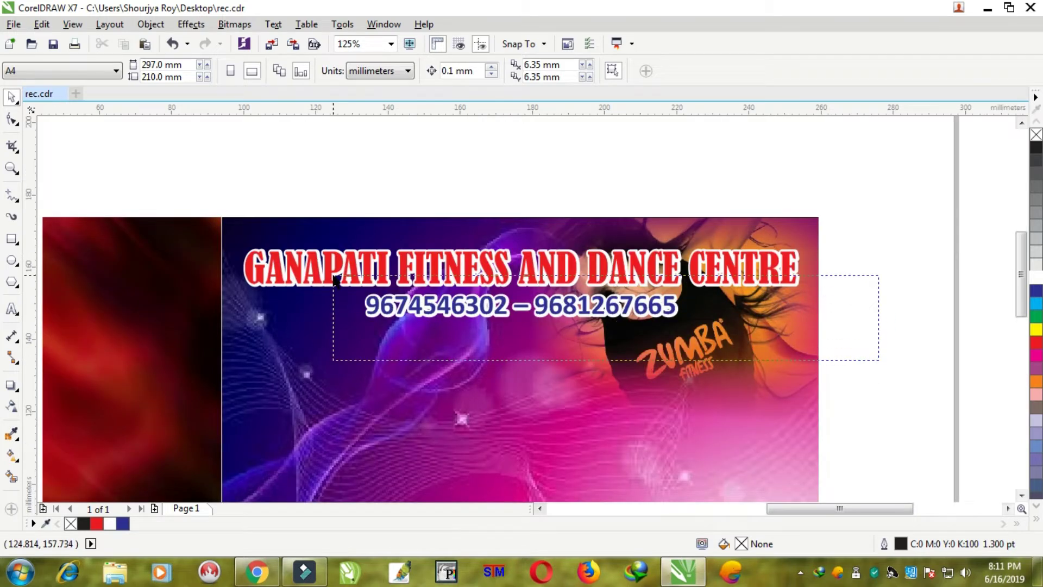
- Stretch both layers of the phone number slightly wider
drag(334, 279, 333, 277)
drag(681, 307, 695, 308)
click(876, 269)
scroll(723, 316, down, 2)
- Move the dancer photo onto the banner's lower right, then undo the move
drag(284, 354, 697, 375)
scroll(697, 375, up, 2)
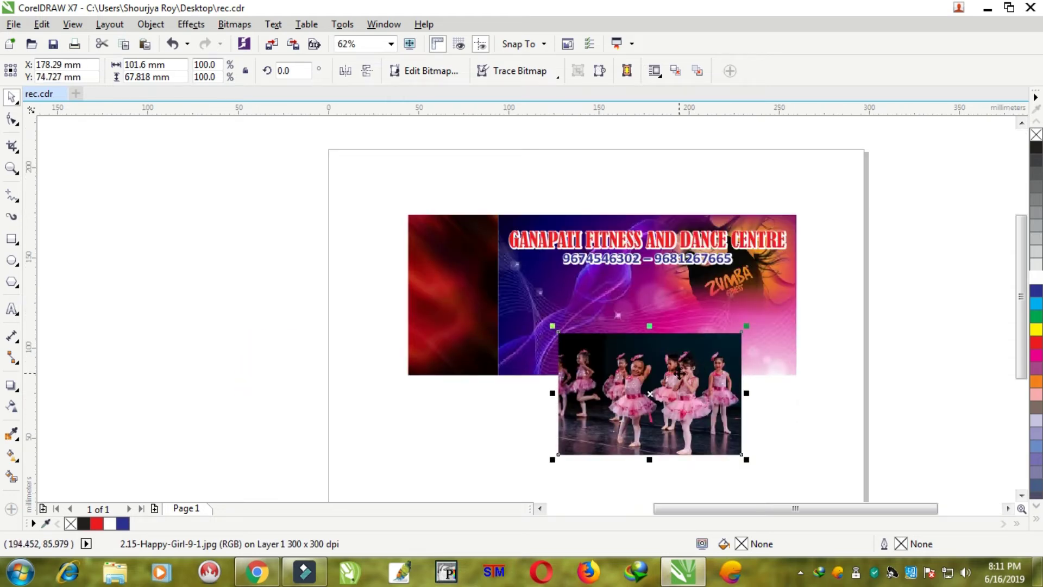
click(672, 374)
key(ctrl+z)
scroll(606, 402, up, 2)
- Draw a long thin rectangle strip across the lower part of the banner
click(606, 402)
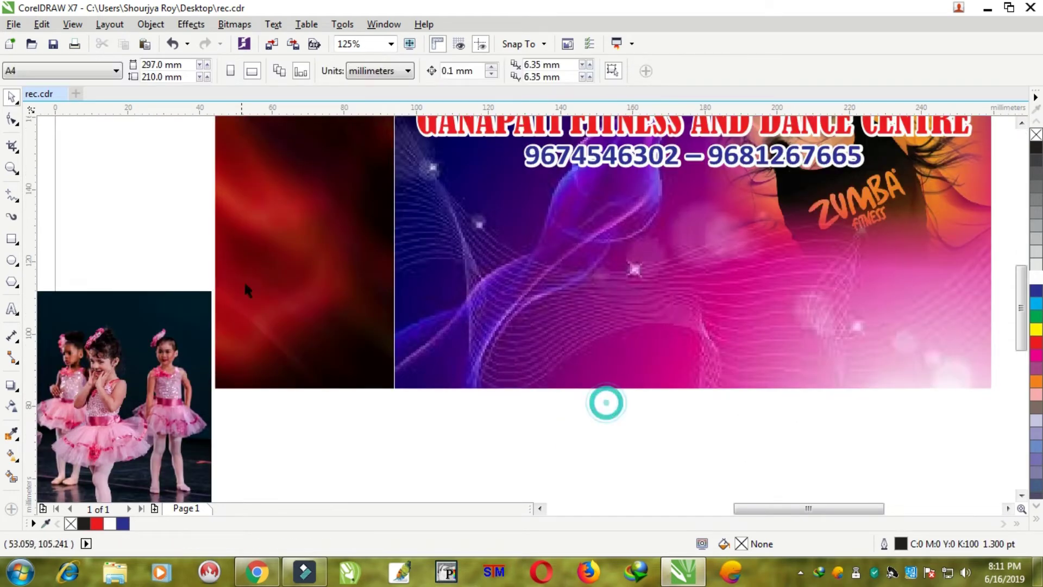
click(12, 238)
drag(395, 320, 992, 357)
- Fill the strip dark blue and remove its outline
click(1037, 292)
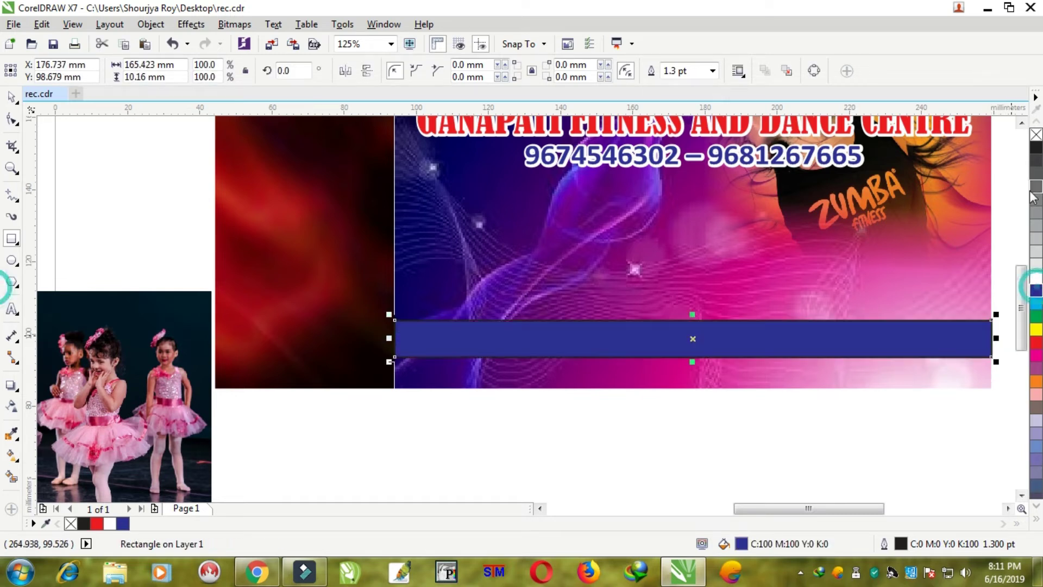
right_click(1036, 134)
click(11, 97)
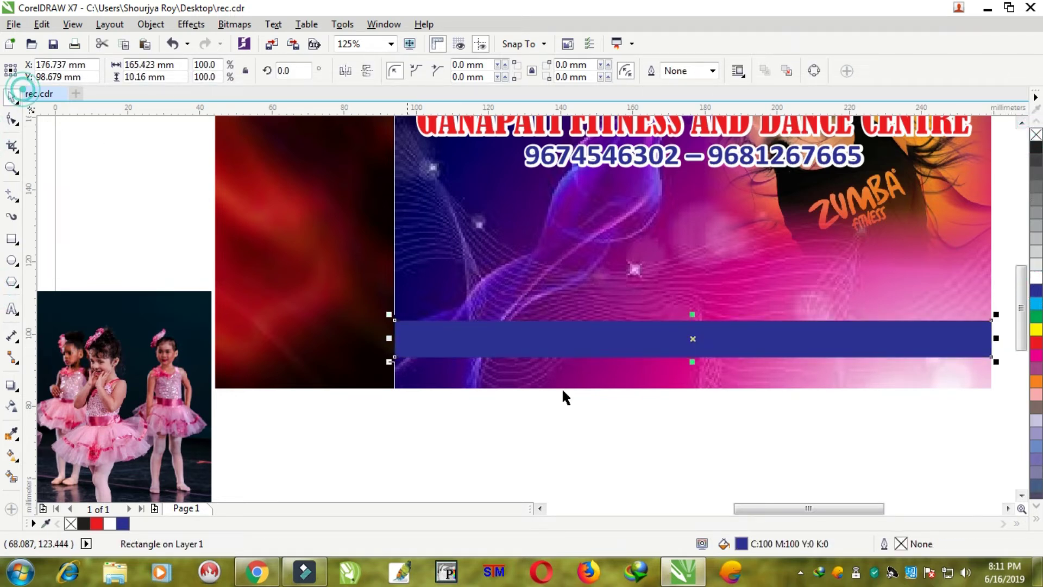
- Align the blue bar's bottom edge with the banner background image's bottom
click(682, 460)
scroll(513, 350, up, 3)
click(513, 351)
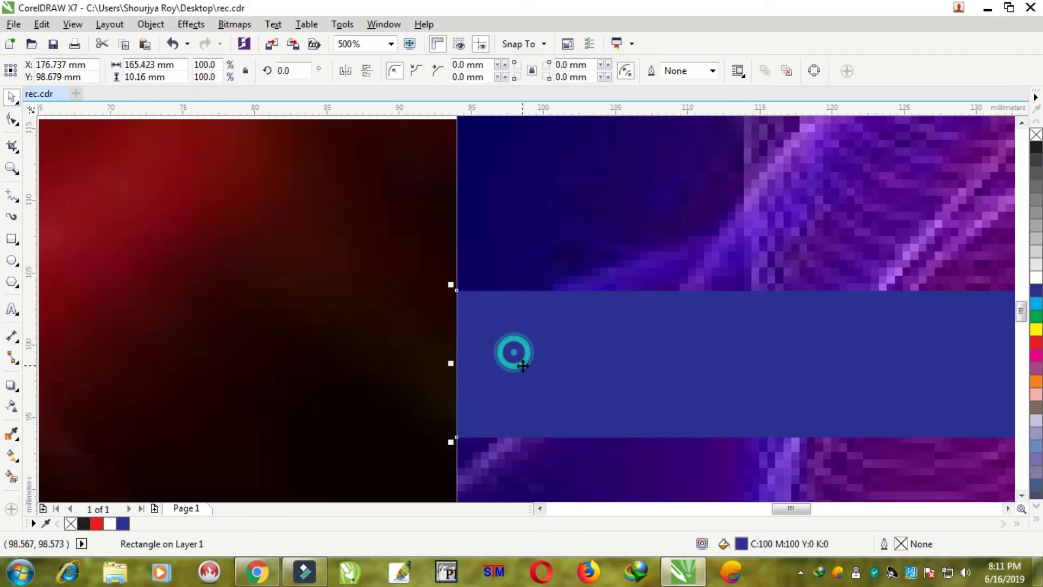
scroll(826, 356, down, 5)
scroll(899, 355, up, 5)
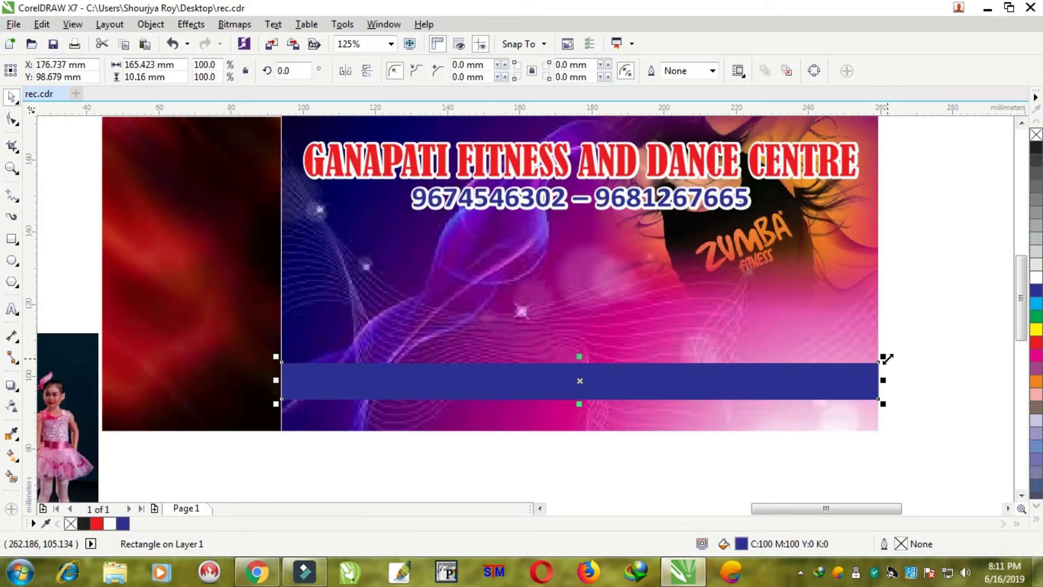
scroll(822, 384, down, 4)
shift+click(771, 348)
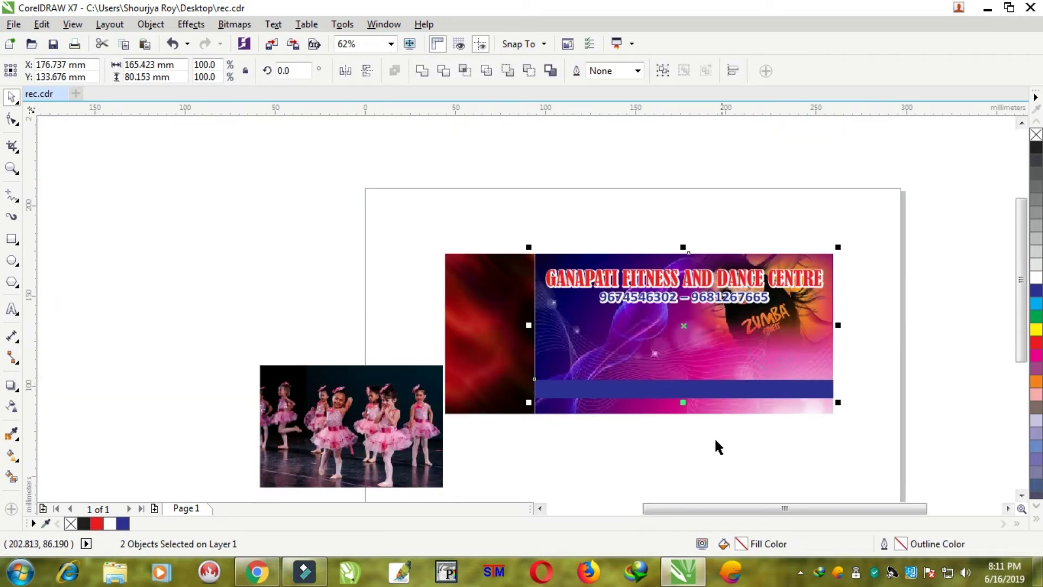
key(b)
click(706, 420)
click(682, 348)
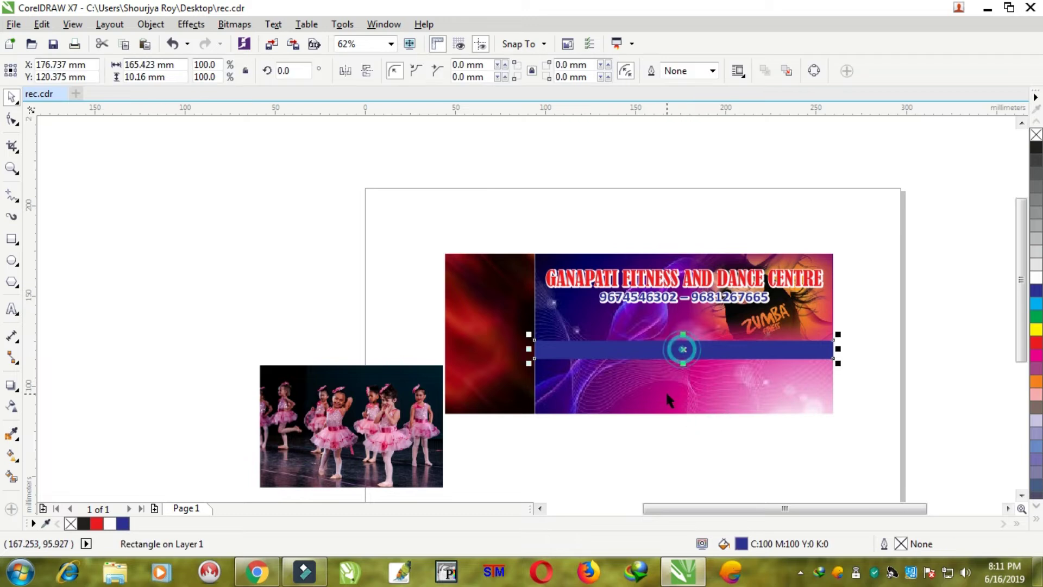
shift+click(668, 397)
key(b)
- Drag the blue bar's top edge up to about 11.7 mm tall
scroll(687, 435, up, 2)
click(687, 403)
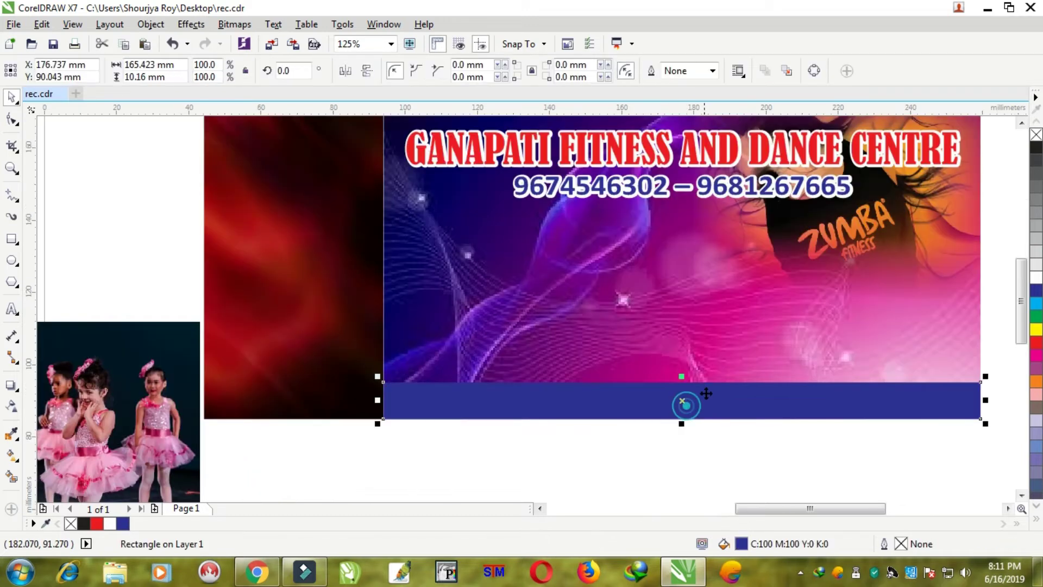
drag(684, 376, 693, 380)
scroll(776, 451, down, 2)
scroll(750, 433, up, 2)
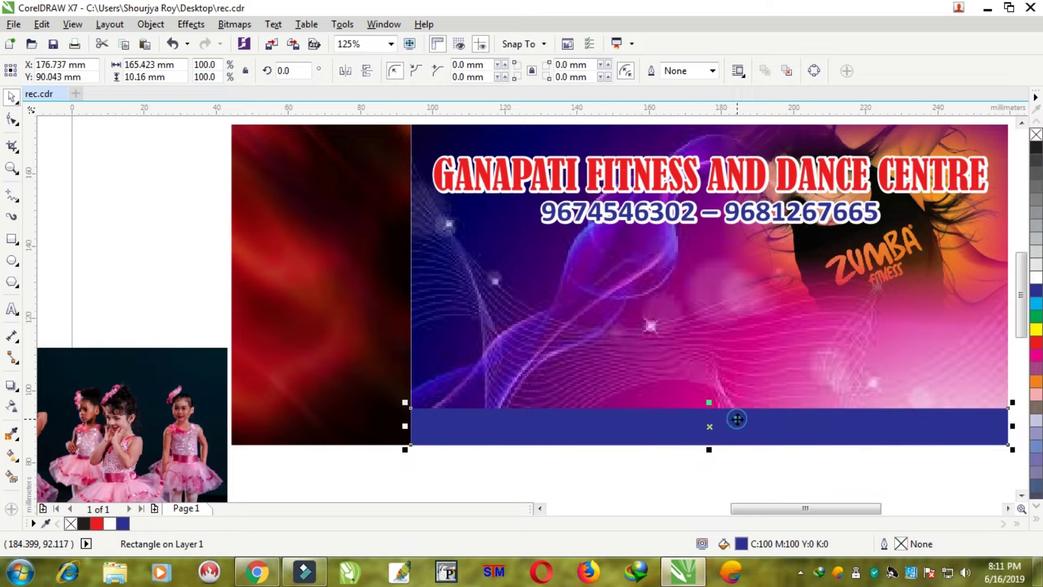
scroll(715, 408, up, 4)
drag(692, 387, 716, 368)
scroll(701, 387, down, 4)
scroll(608, 434, up, 2)
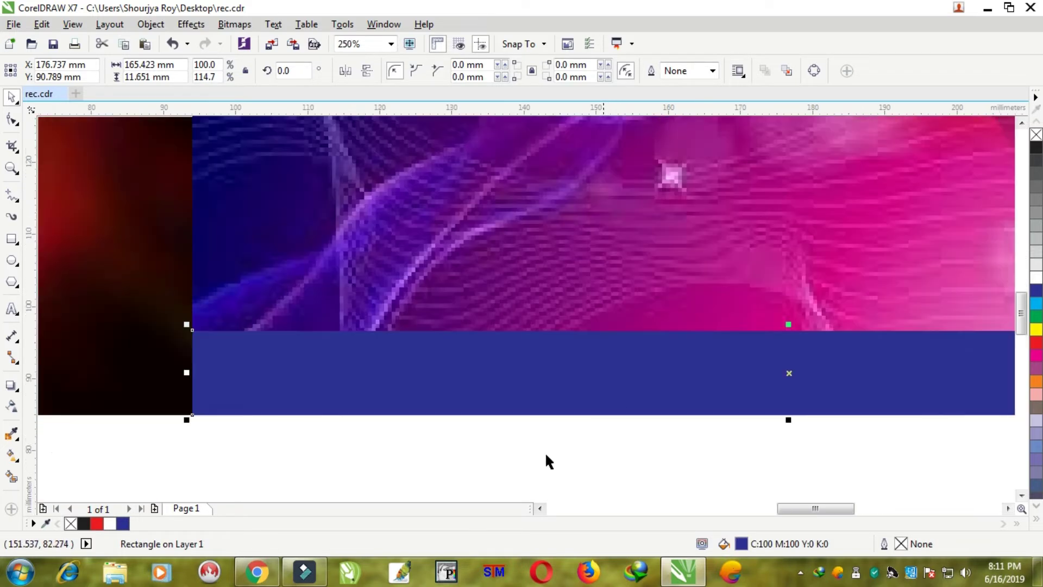
click(12, 310)
- Below the blue bar, type 'Any type of outside food & water bottle strictly prohibited'
click(228, 434)
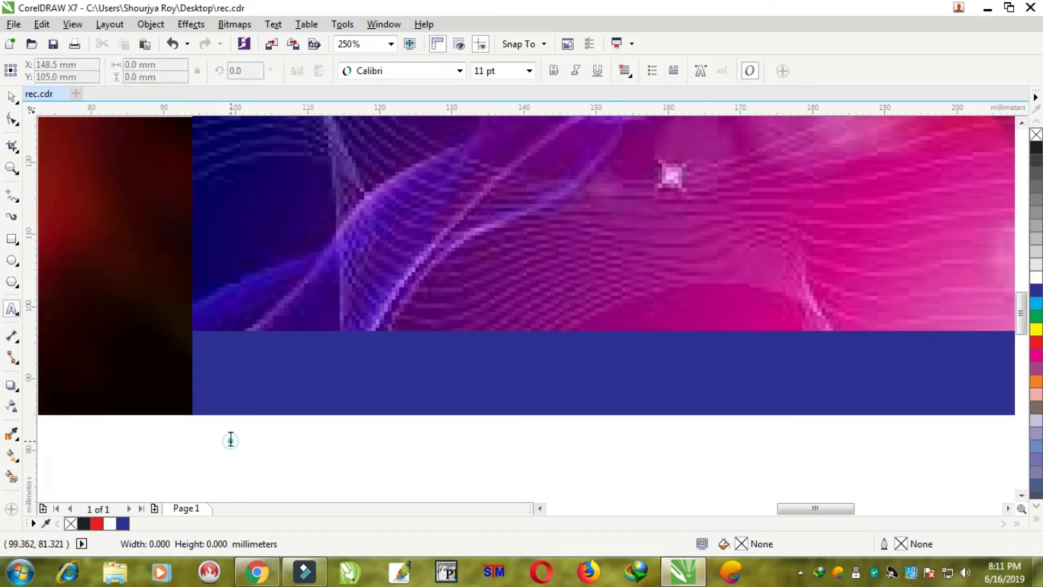
scroll(230, 439, up, 2)
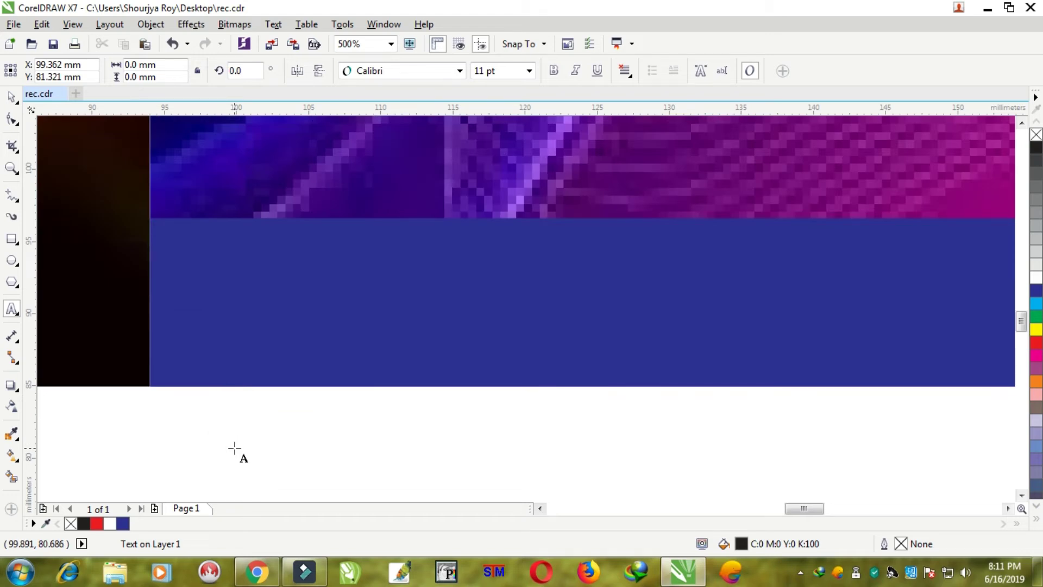
text(a)
double_click(235, 447)
text(An)
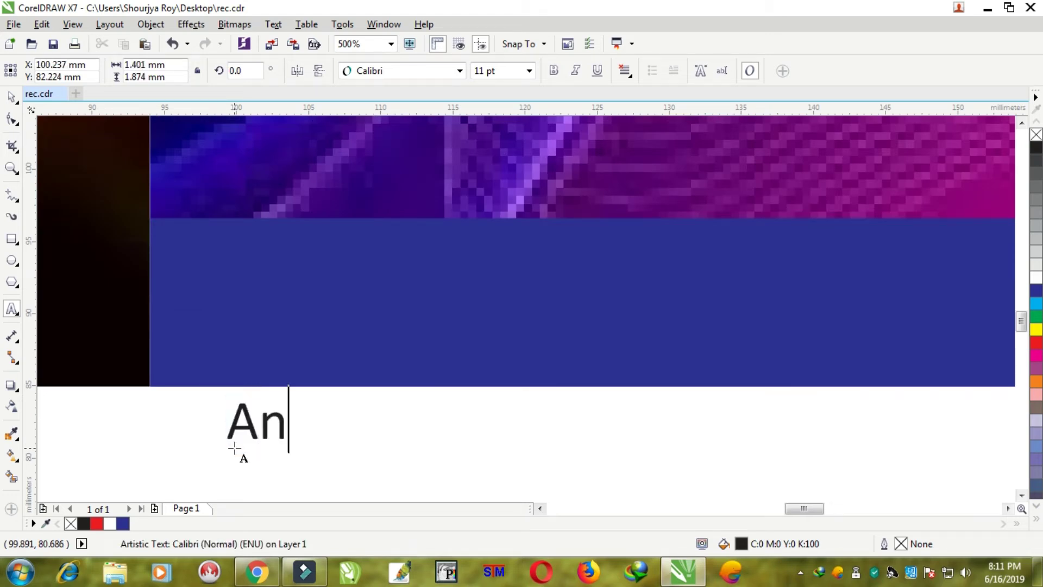
text(y type )
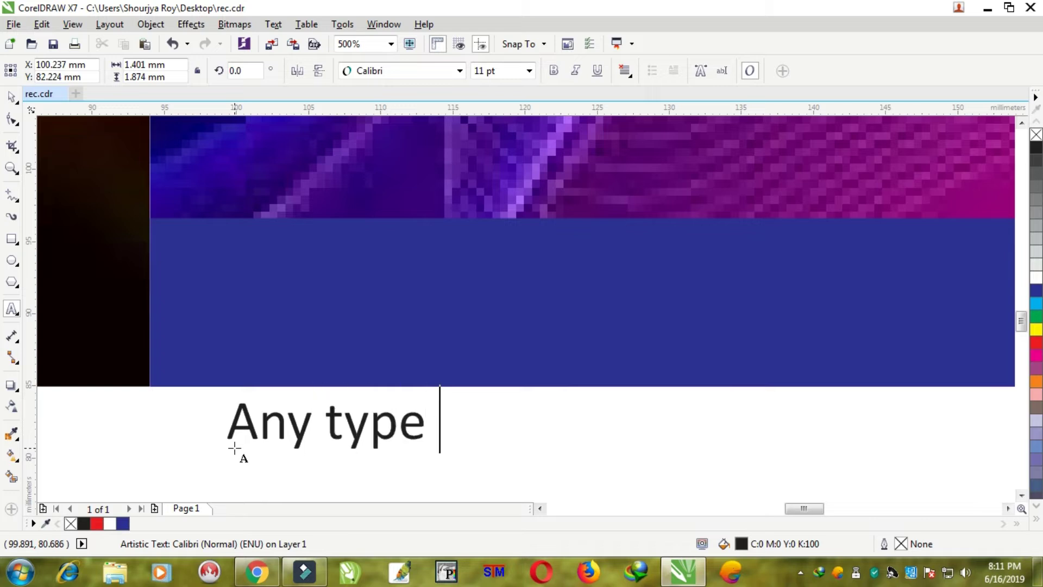
text(of outside fo)
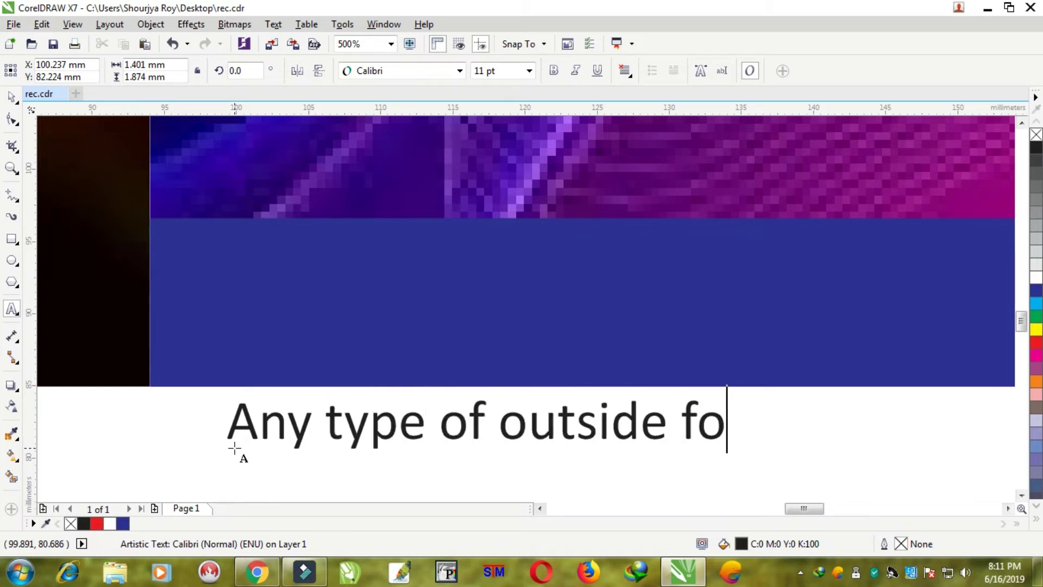
text(od & water )
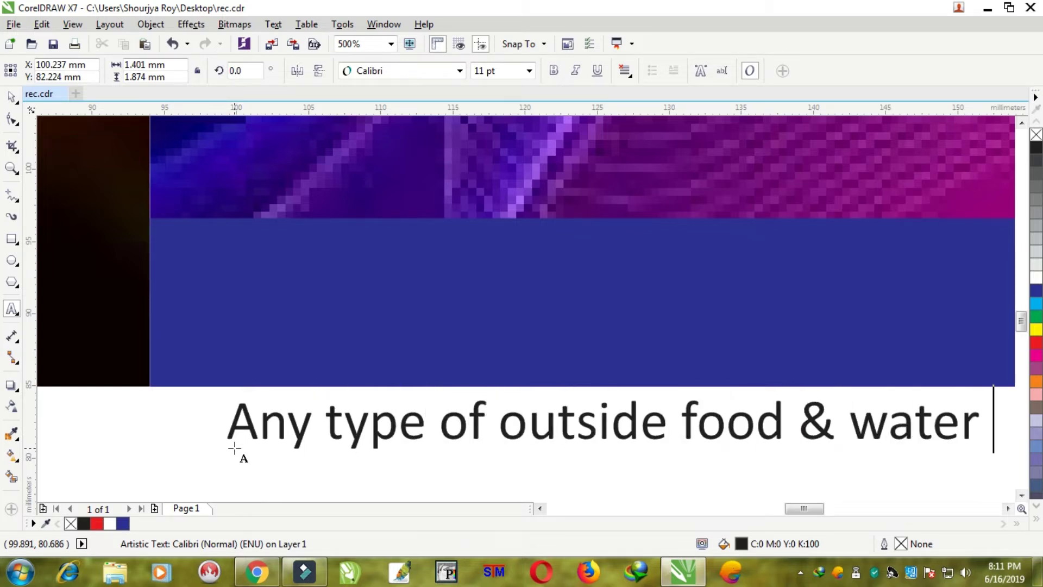
text(bottle )
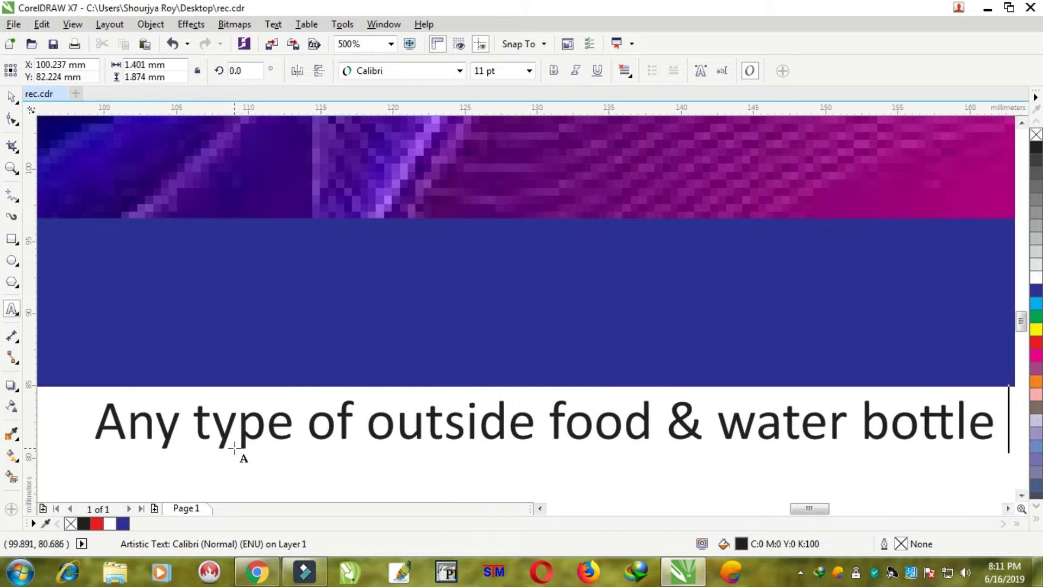
text(strict)
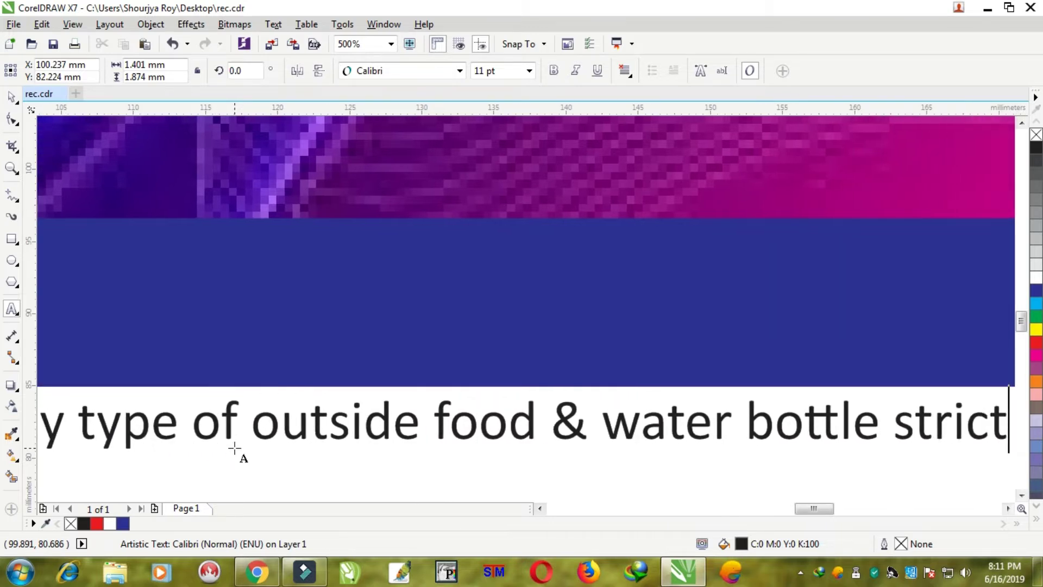
text(ly)
text( prohibitee)
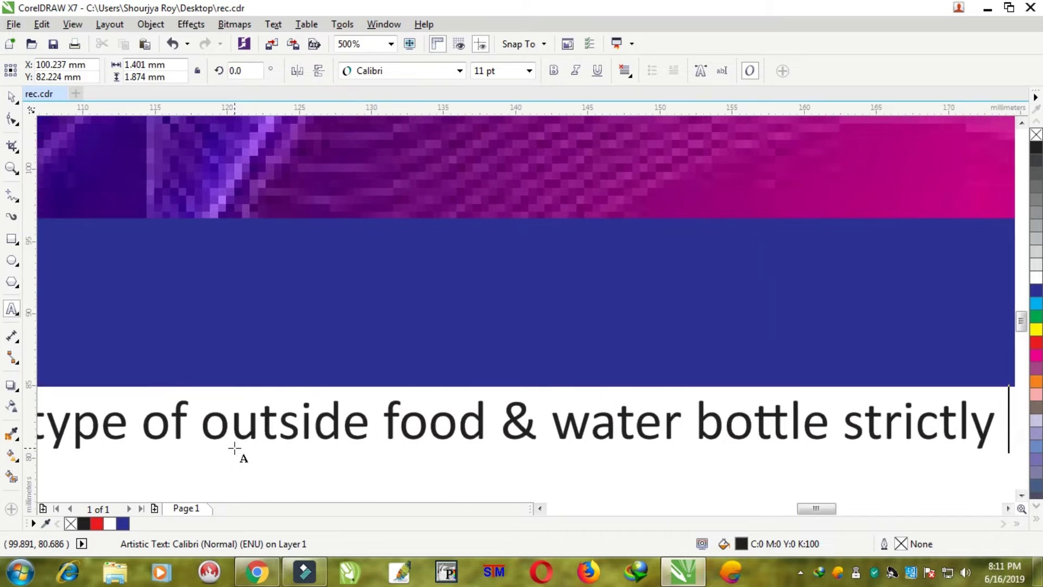
key(BackSpace)
text(d)
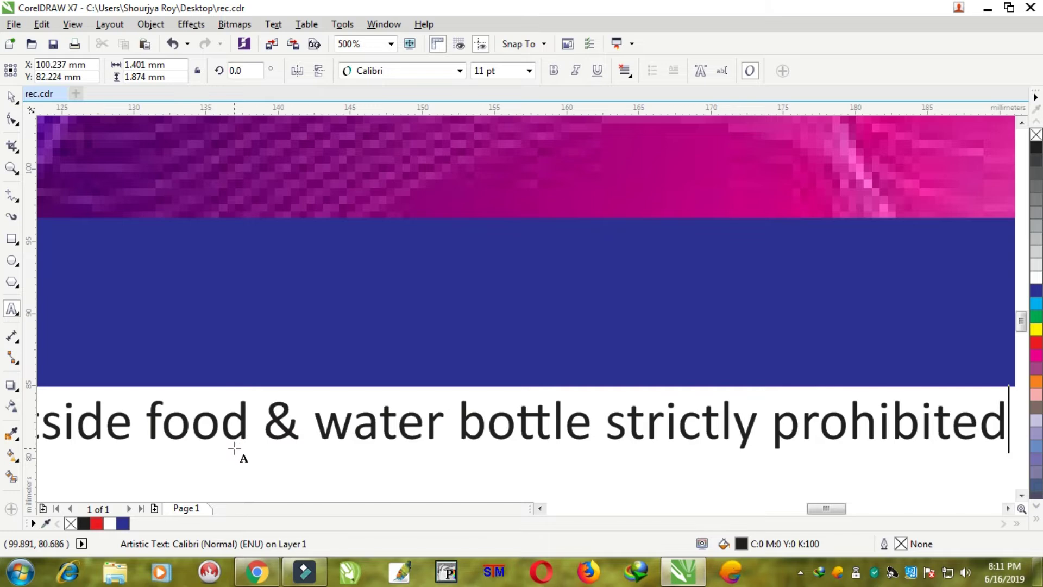
- Add a second line: 'Kindly bring this ticket & take your seat.'
key(Return)
text(Kindly)
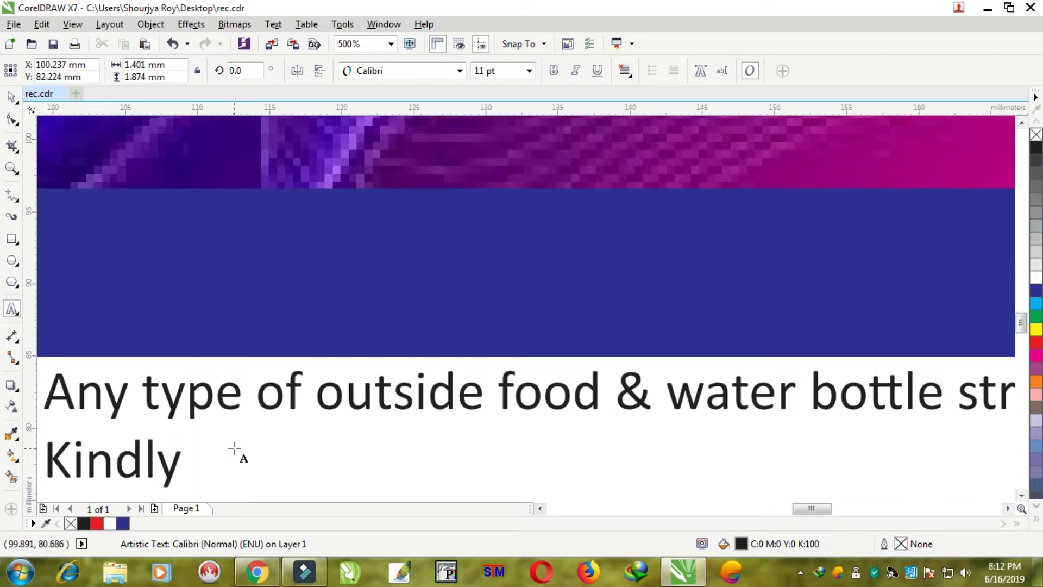
text( bring this ticket )
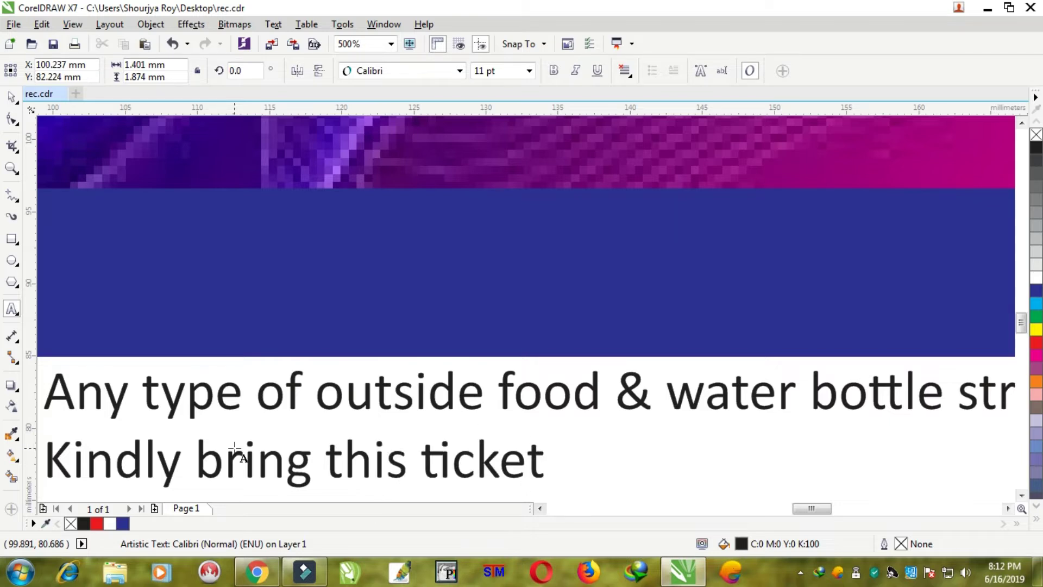
text(& take y)
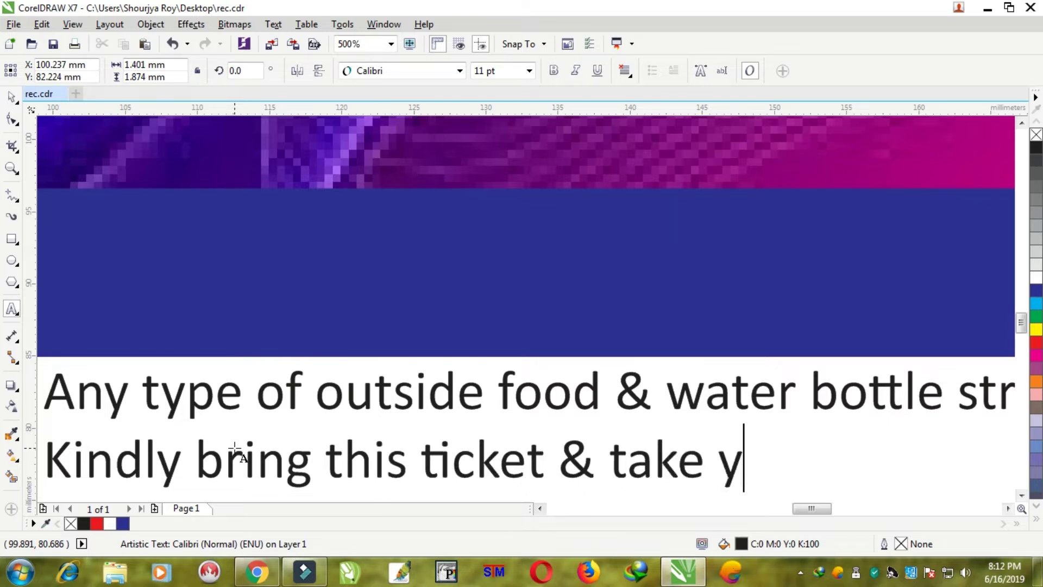
text(our sea)
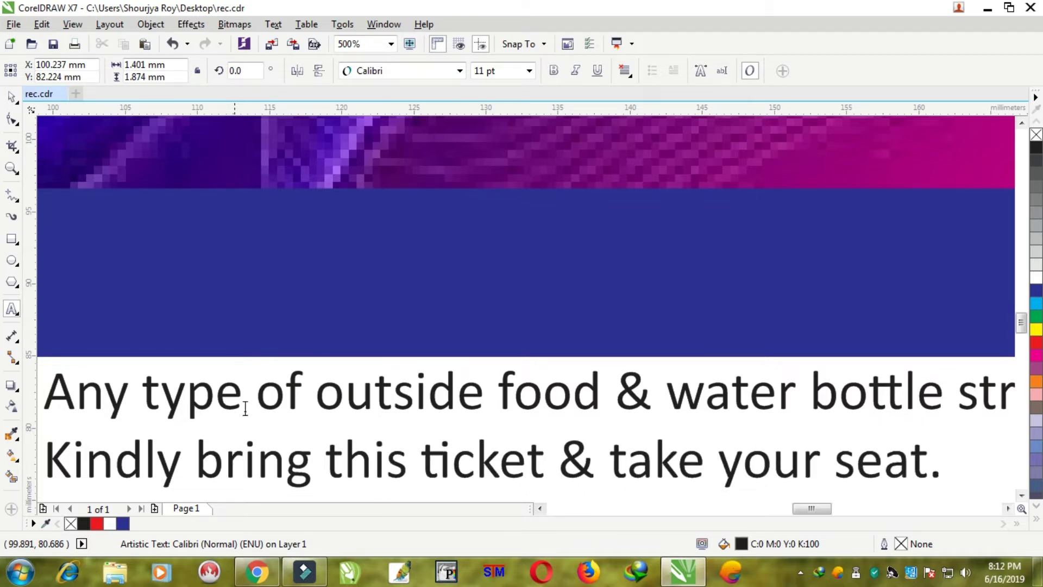
text(t.)
scroll(245, 409, down, 4)
- Color the two-line notice yellow and move it up inside the dark blue bar
click(12, 97)
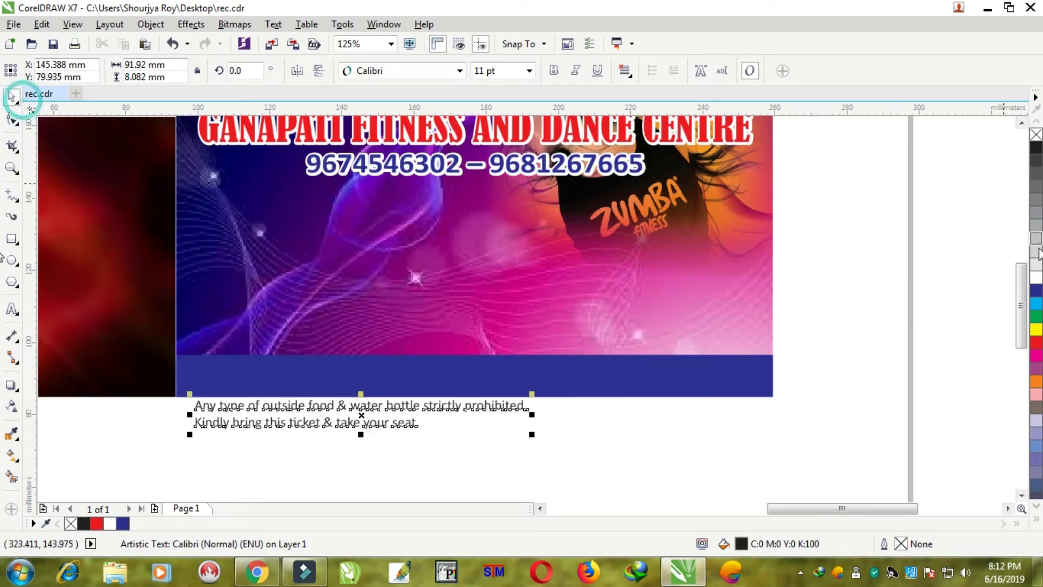
click(1037, 329)
scroll(465, 399, up, 2)
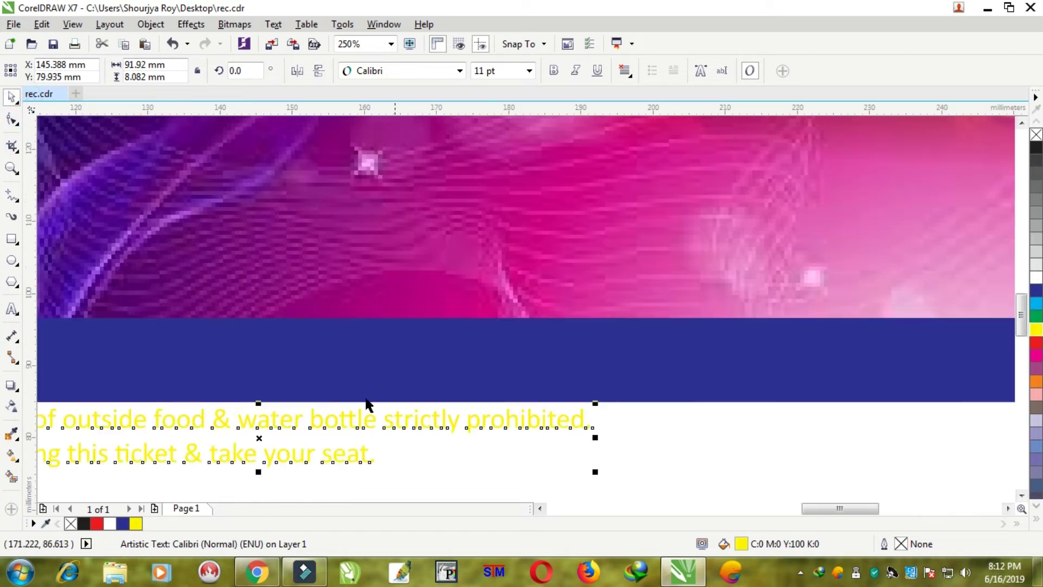
drag(292, 421, 352, 353)
scroll(352, 353, down, 2)
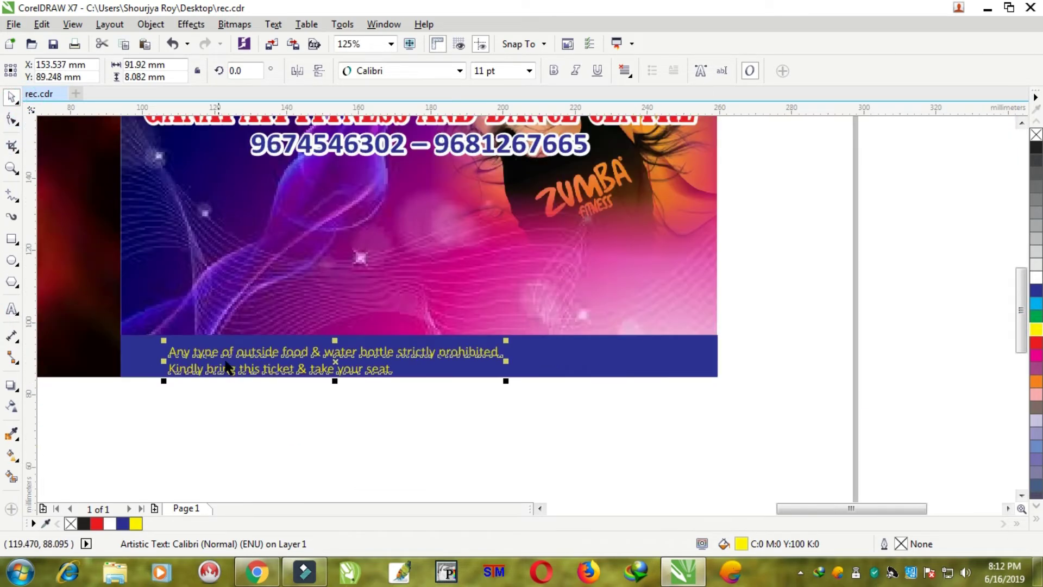
scroll(228, 369, up, 2)
key(Up)
key(Up)
key(Up)
key(Up)
key(Up)
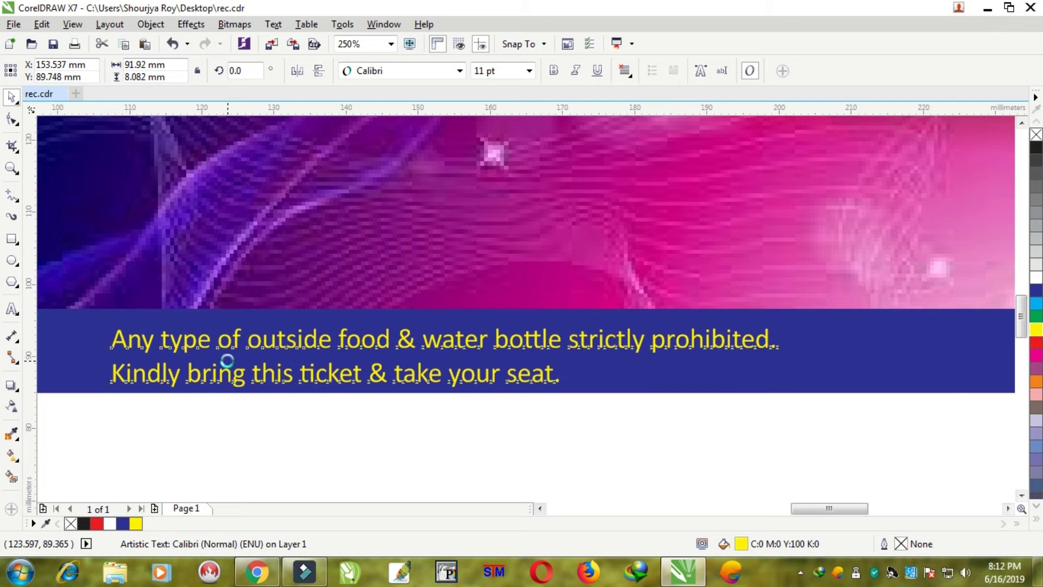
key(Up)
key(Up)
key(Up)
key(Up)
key(Up)
key(Up)
key(Up)
key(Up)
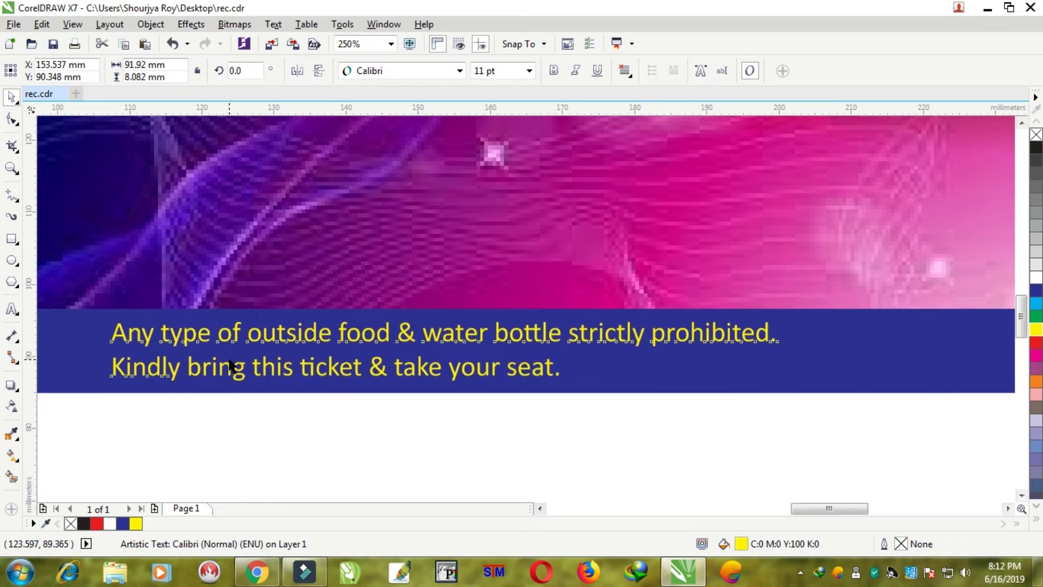
scroll(227, 358, down, 4)
scroll(197, 383, up, 3)
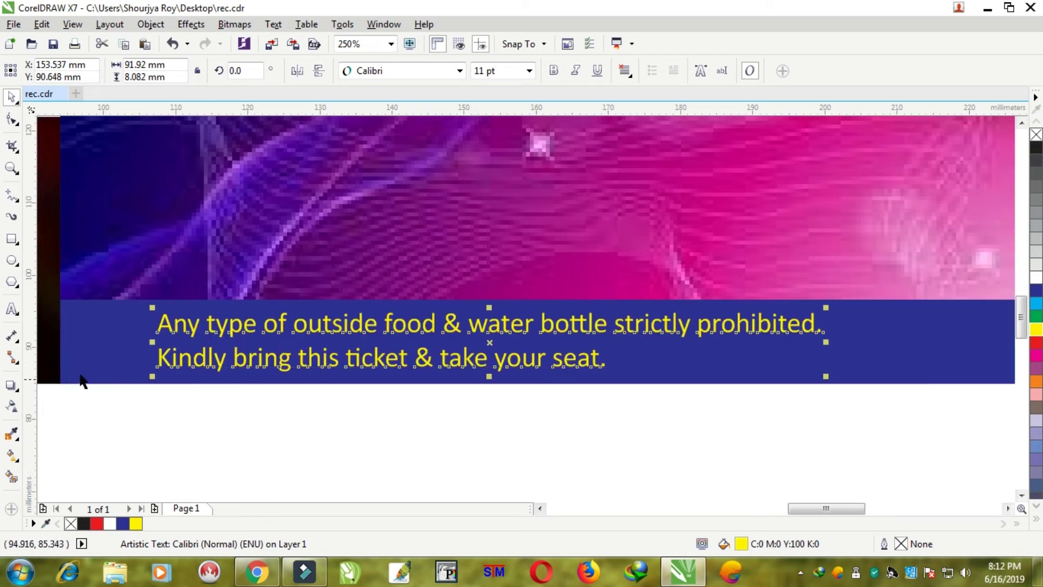
scroll(119, 350, up, 2)
- Draw a small white circle without outline left of the first notice line
click(12, 260)
scroll(94, 300, up, 1)
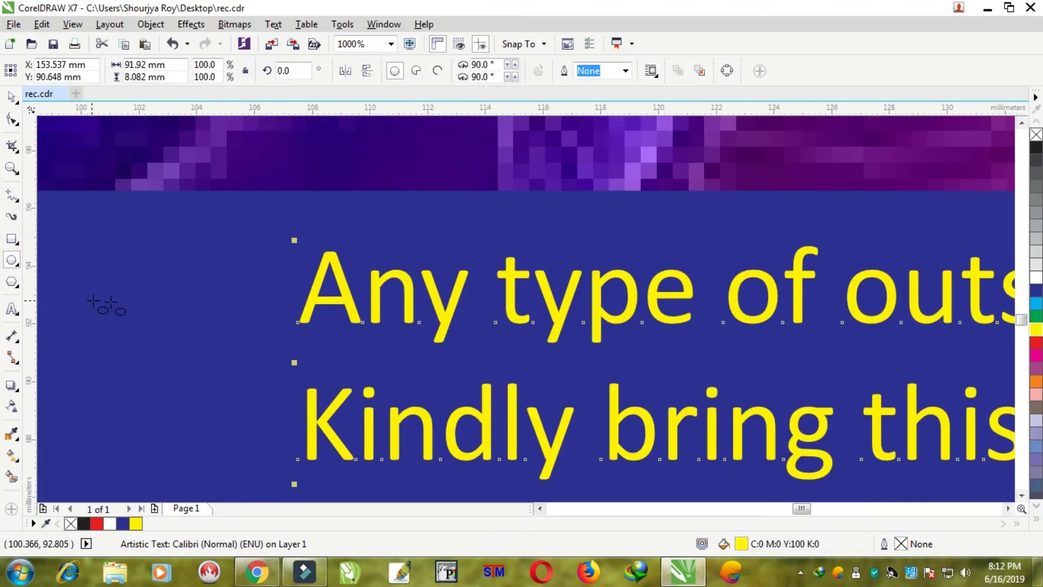
drag(196, 269, 249, 322)
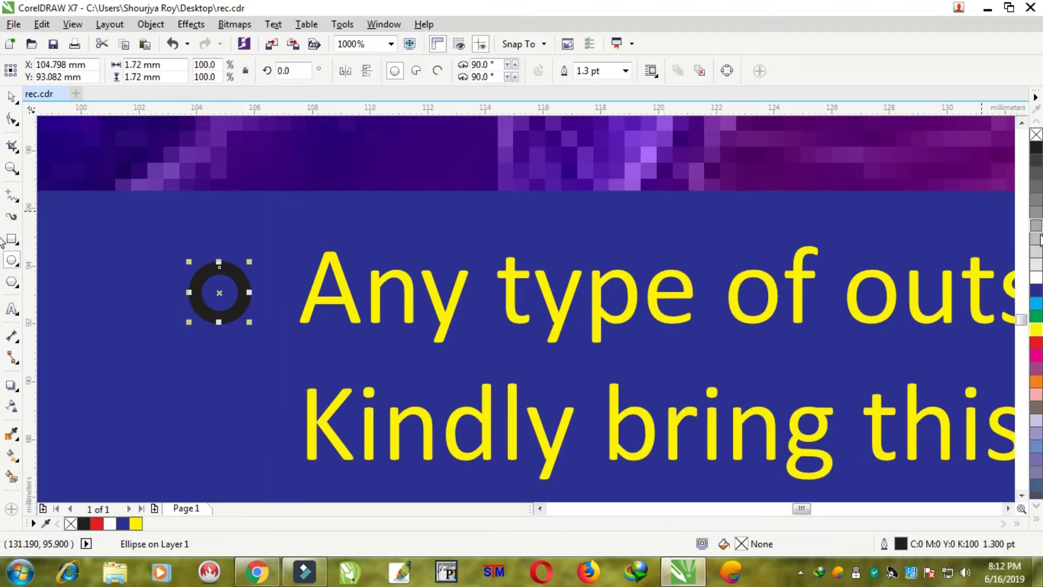
right_click(1036, 134)
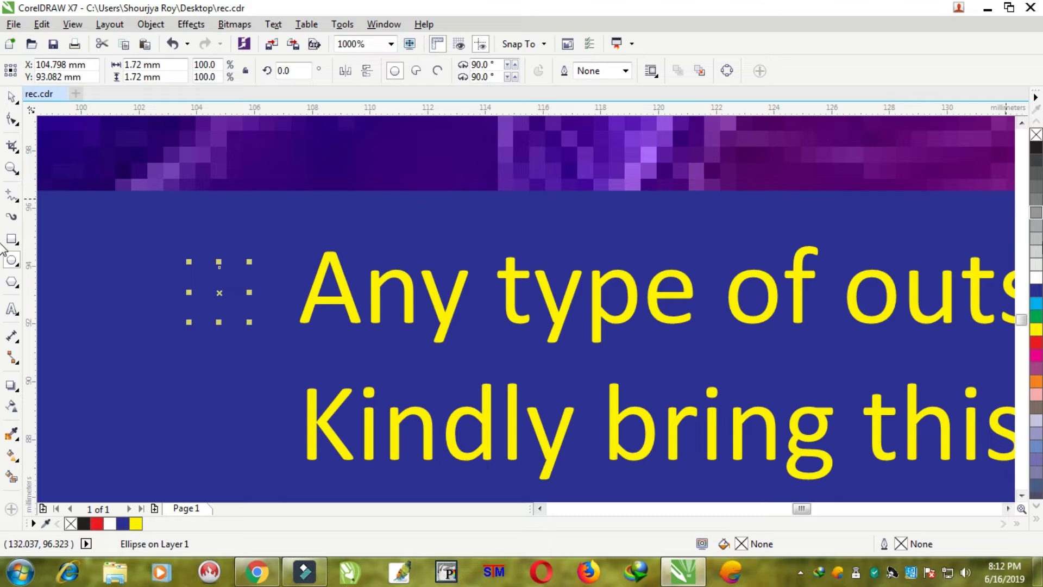
click(1036, 278)
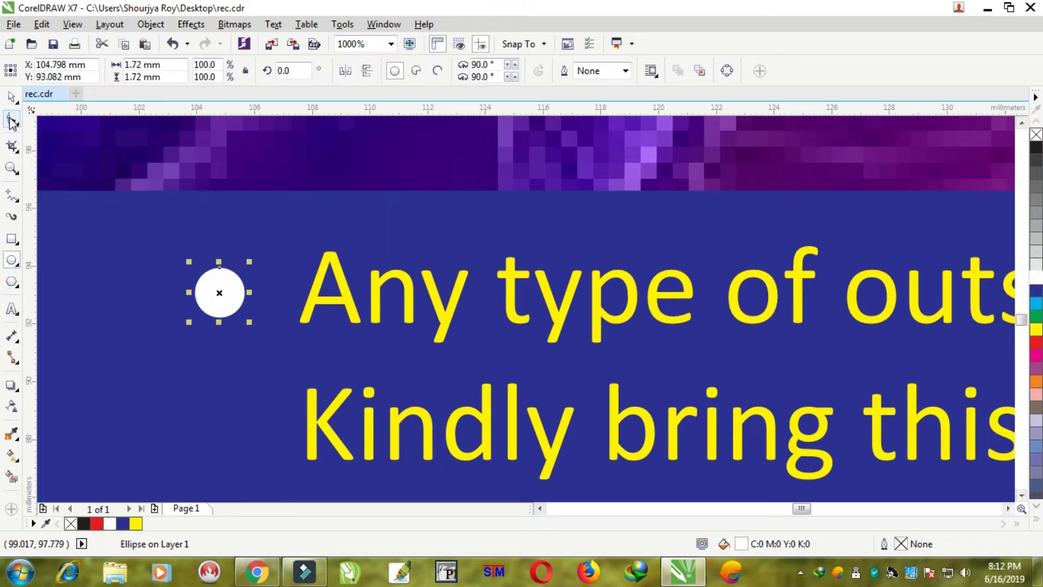
- Resize the white circle and duplicate it as the second line's bullet
click(12, 98)
drag(249, 265, 233, 419)
shift+click(220, 296)
scroll(315, 334, down, 5)
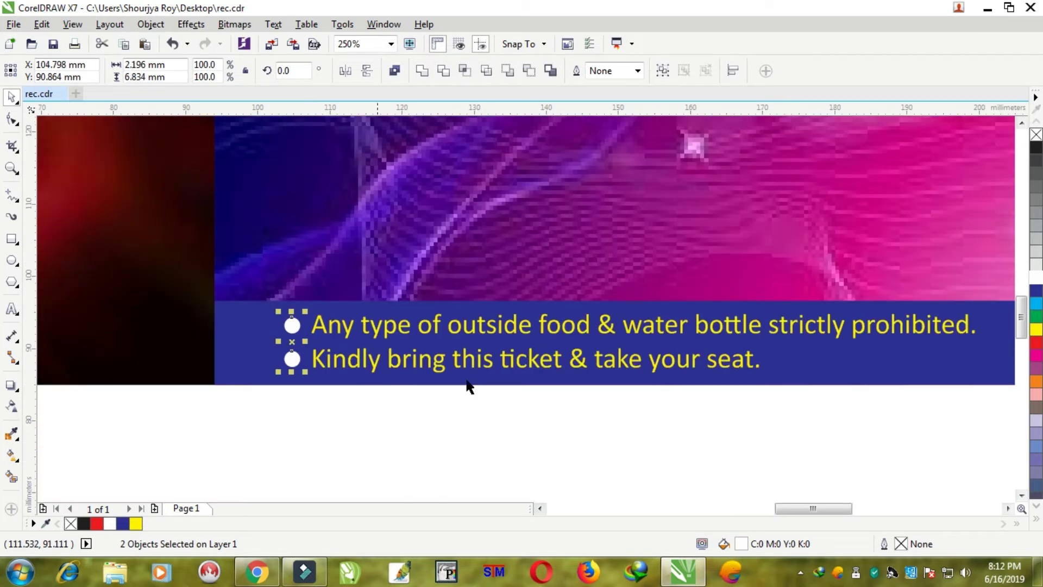
click(701, 423)
- Nudge the notice text and both bullets slightly left
scroll(709, 422, down, 1)
drag(868, 441, 487, 328)
key(Left)
key(Left)
key(Left)
key(Left)
key(Left)
key(Left)
key(Left)
click(831, 443)
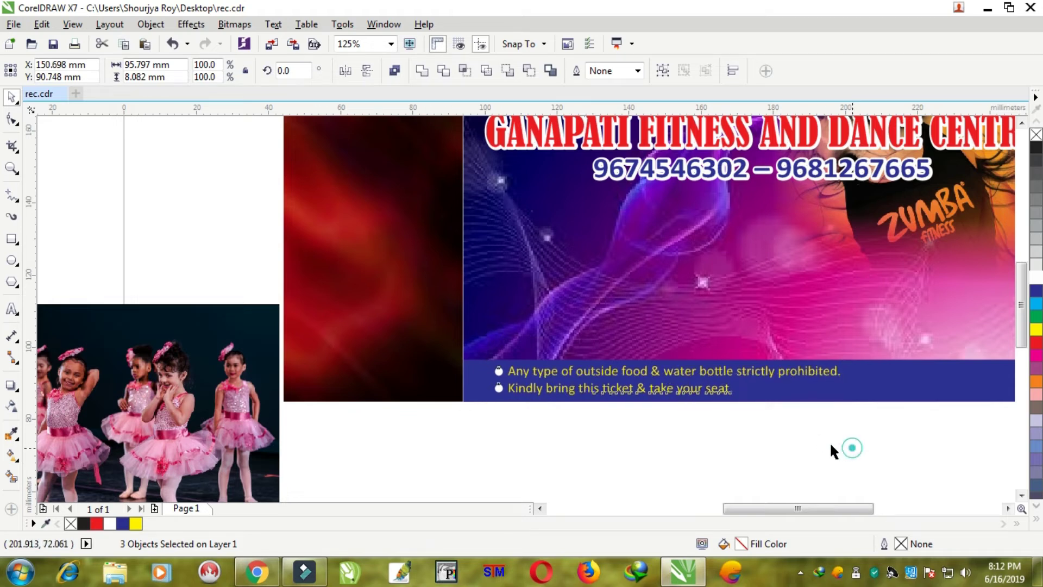
scroll(870, 432, down, 3)
scroll(886, 431, up, 2)
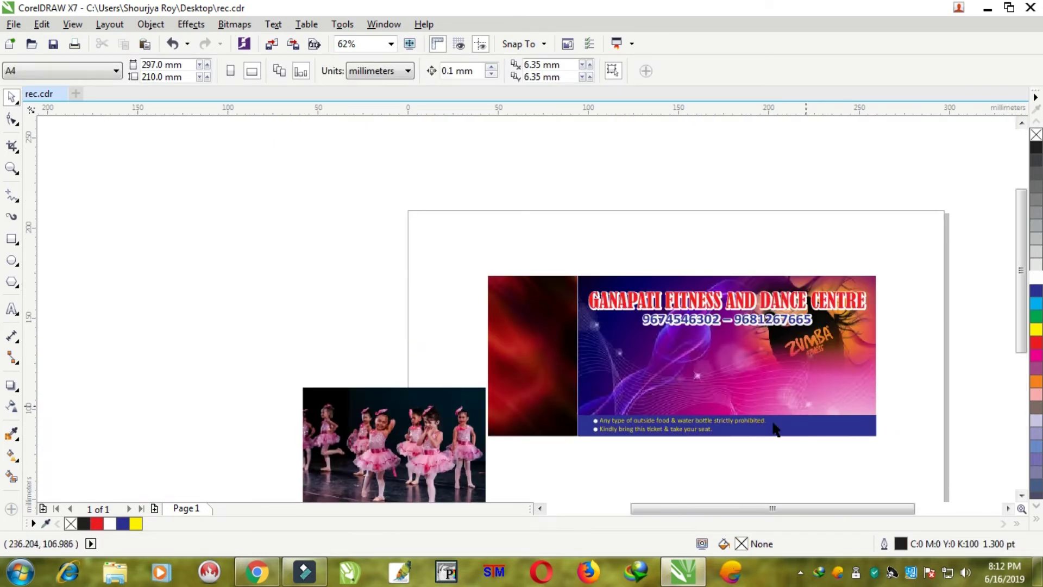
drag(690, 395, 578, 382)
click(768, 444)
scroll(768, 445, up, 1)
- Try stretching the notice text wider, cancel it, and move the dancers photo toward the ticket
click(762, 394)
drag(772, 404, 799, 413)
key(Escape)
scroll(792, 435, down, 1)
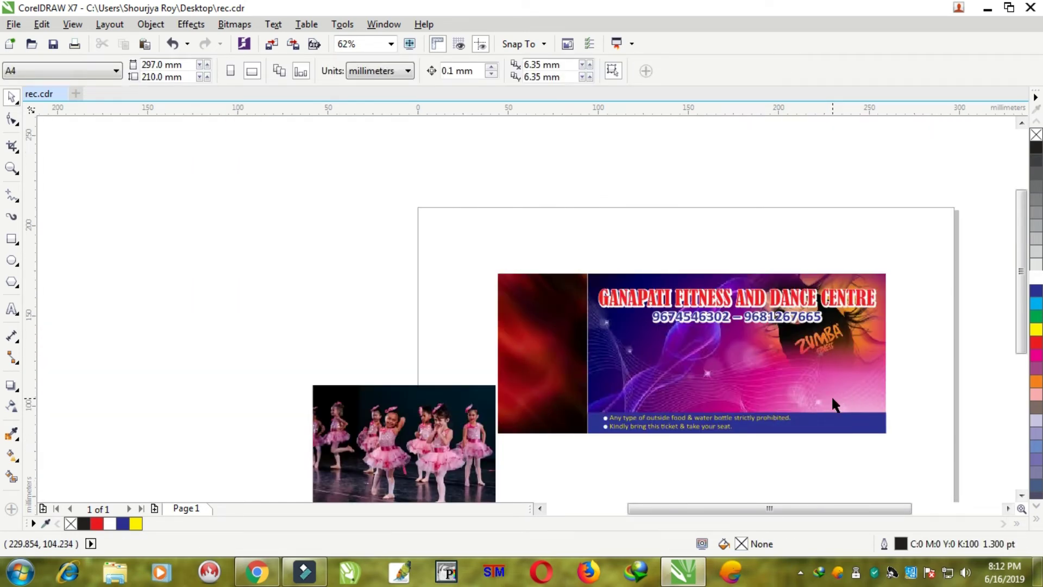
scroll(831, 397, up, 1)
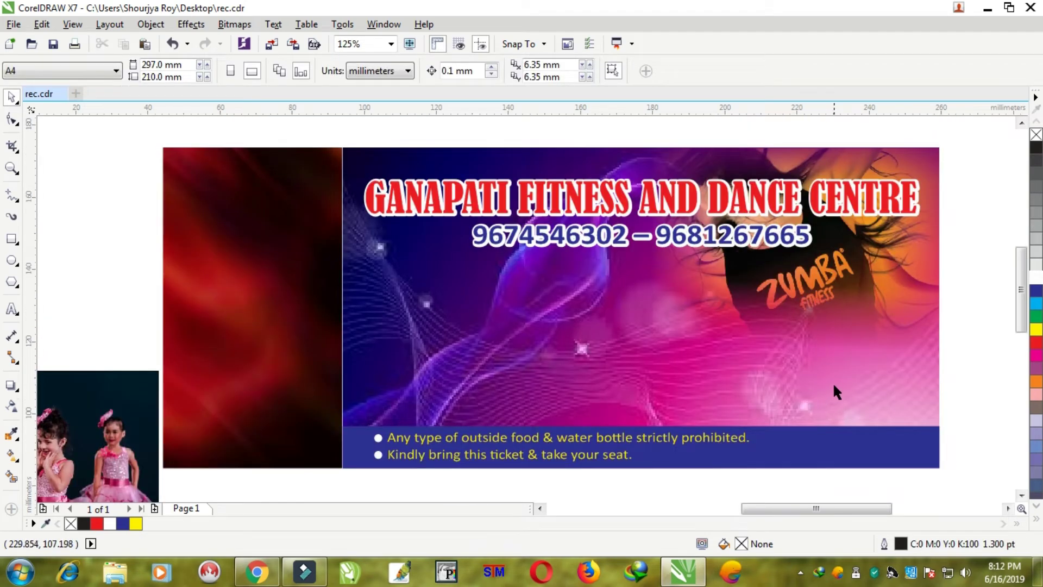
scroll(833, 390, down, 1)
drag(418, 394, 695, 387)
- Move the dancers photo aside, convert it to a bitmap and fade its left edge
drag(647, 353, 359, 255)
scroll(392, 291, up, 1)
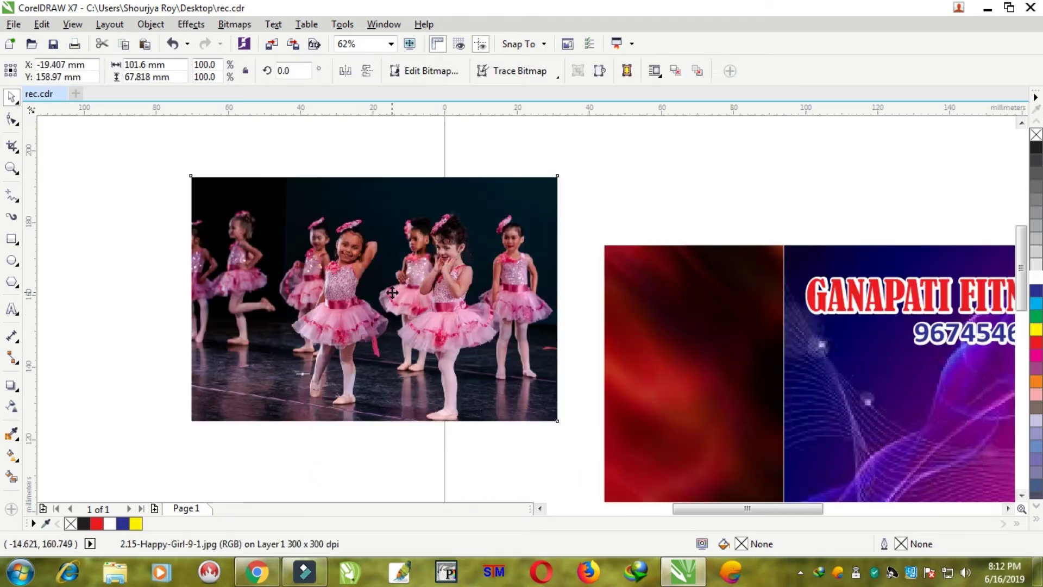
click(12, 407)
click(11, 97)
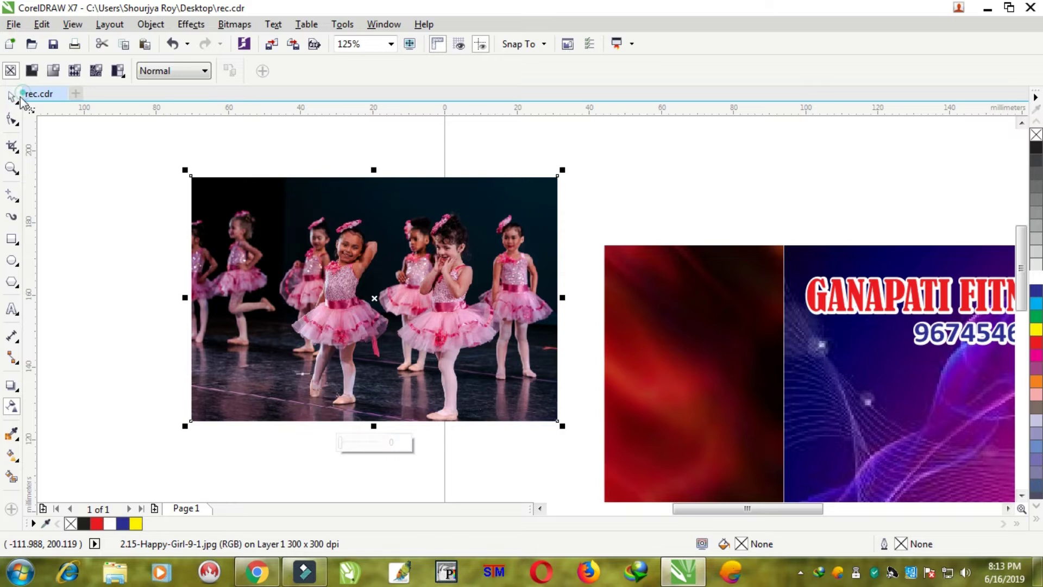
click(235, 24)
click(261, 43)
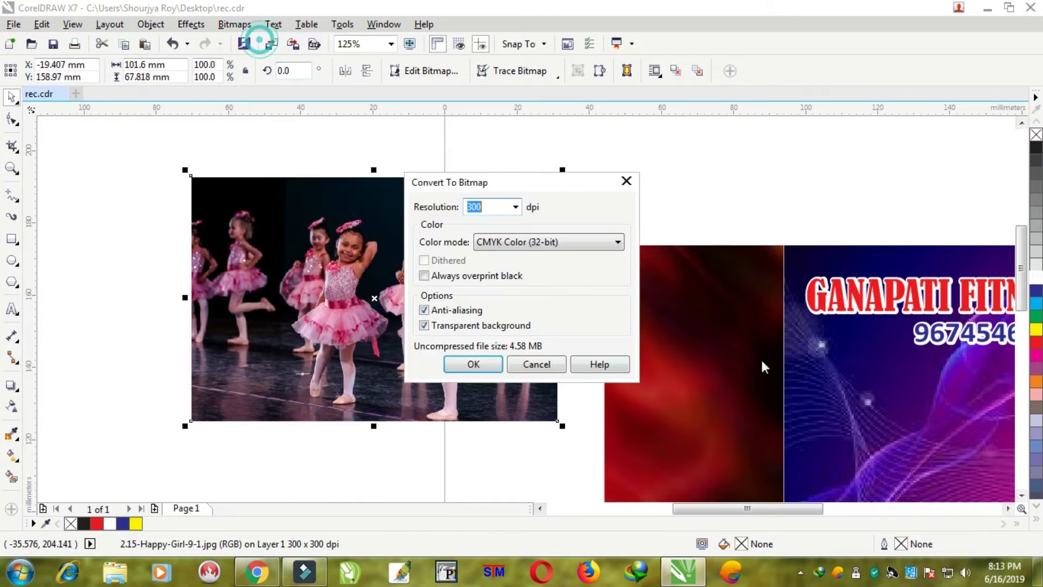
click(472, 363)
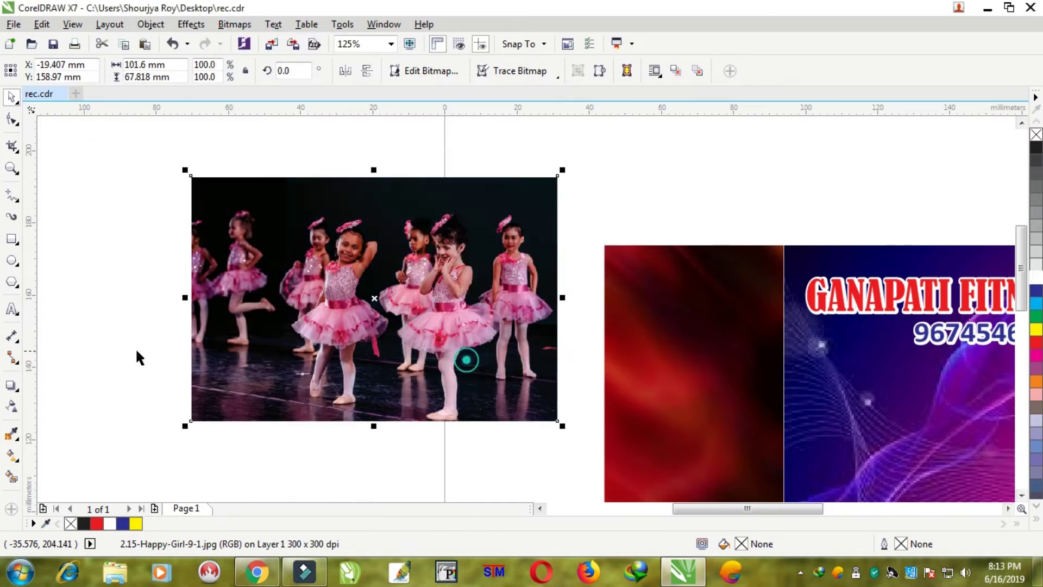
click(12, 407)
drag(276, 331, 180, 330)
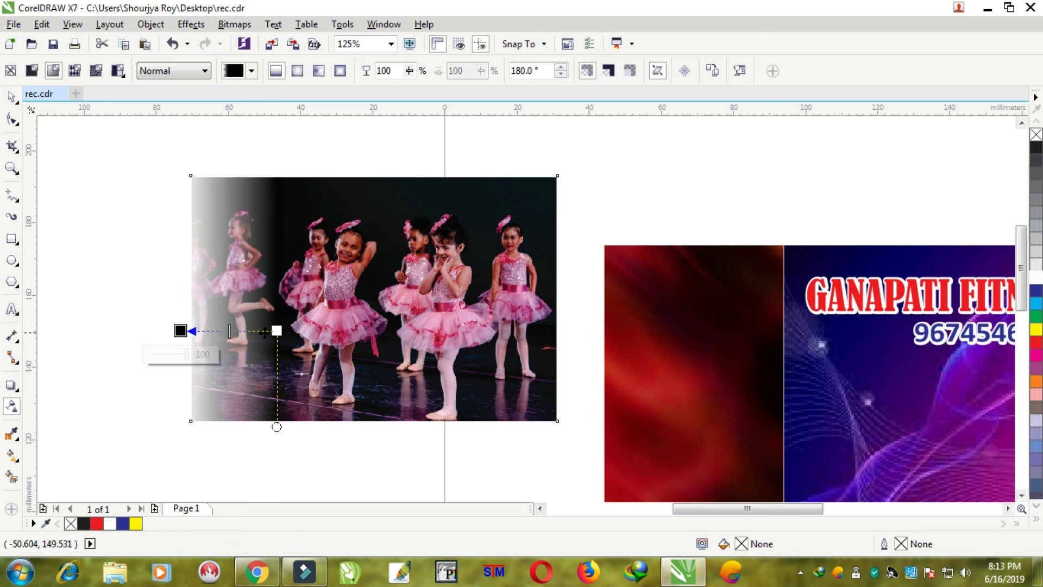
drag(276, 330, 254, 331)
drag(188, 332, 198, 331)
- Reconvert the photo to a bitmap and add a linear transparency fade along its bottom
click(235, 25)
click(279, 40)
click(473, 363)
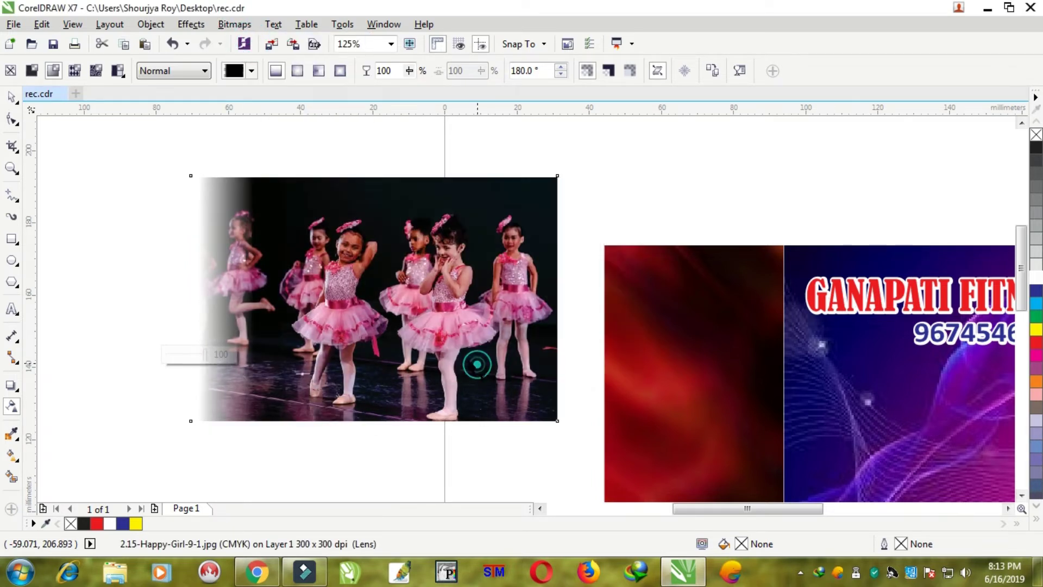
drag(396, 307, 395, 433)
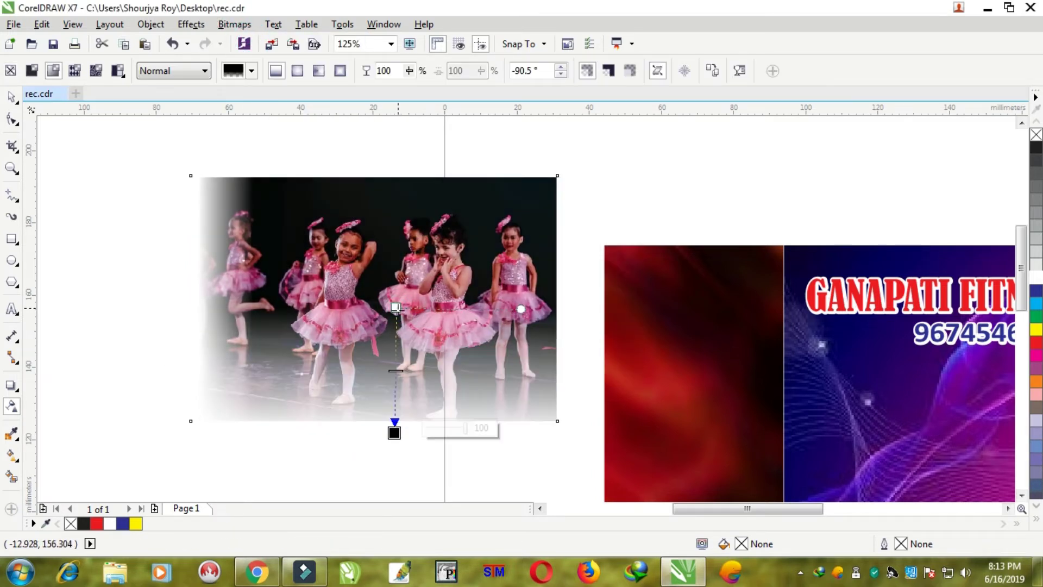
drag(395, 308, 391, 362)
drag(395, 433, 392, 412)
- Reconvert the photo to a bitmap and fade out its top edge
click(235, 24)
click(255, 40)
click(480, 364)
drag(395, 289, 393, 203)
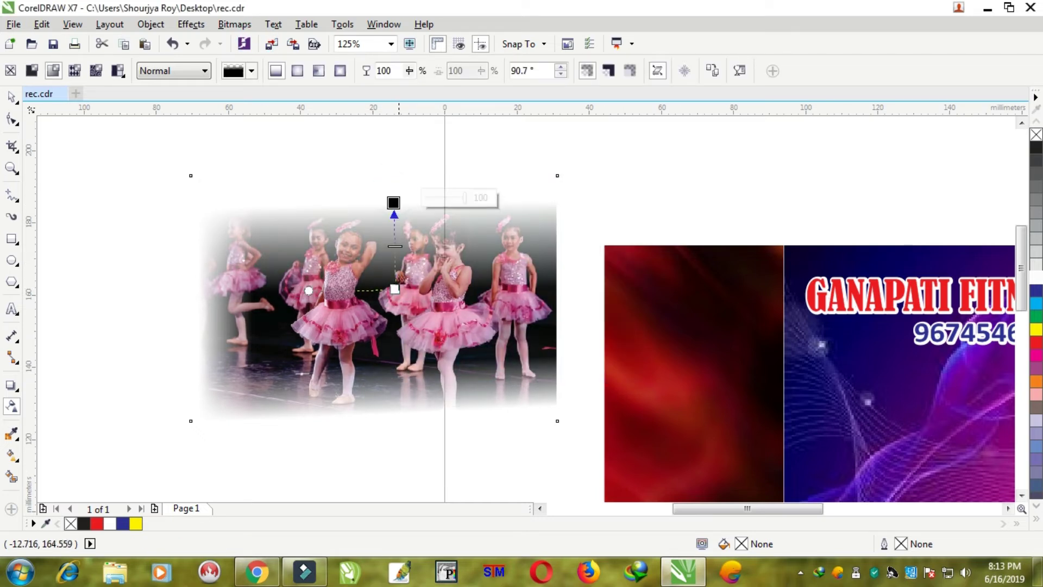
drag(395, 289, 394, 263)
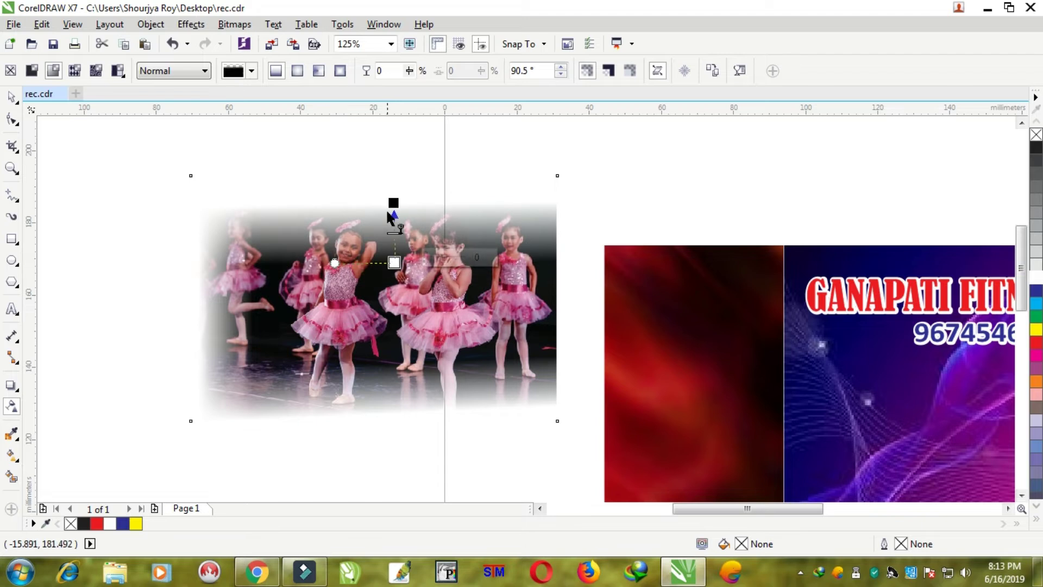
- Reconvert the photo to a bitmap and fade out its right edge
click(234, 24)
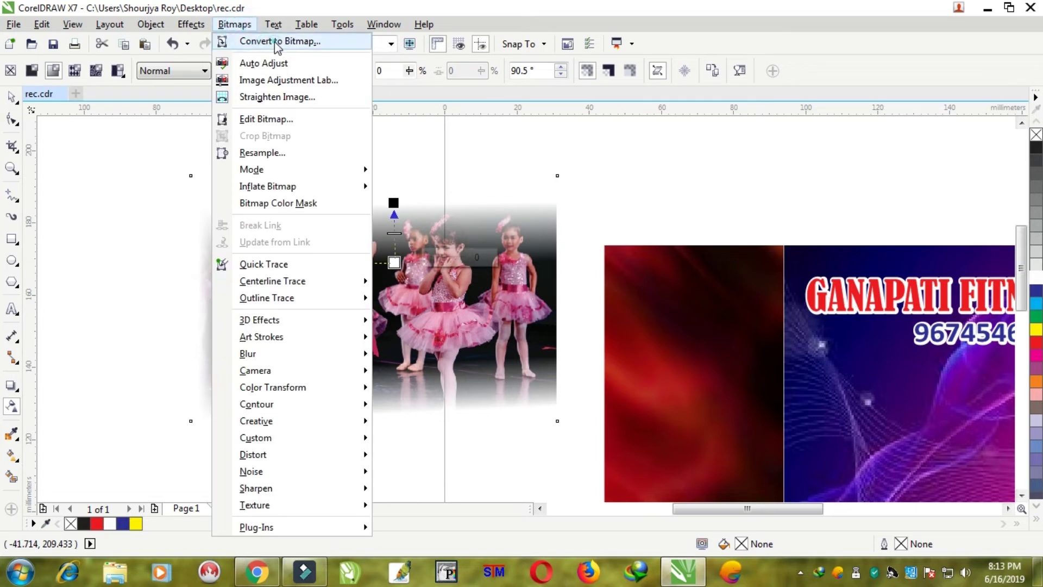
click(273, 40)
click(489, 360)
drag(426, 307, 552, 305)
drag(427, 307, 495, 305)
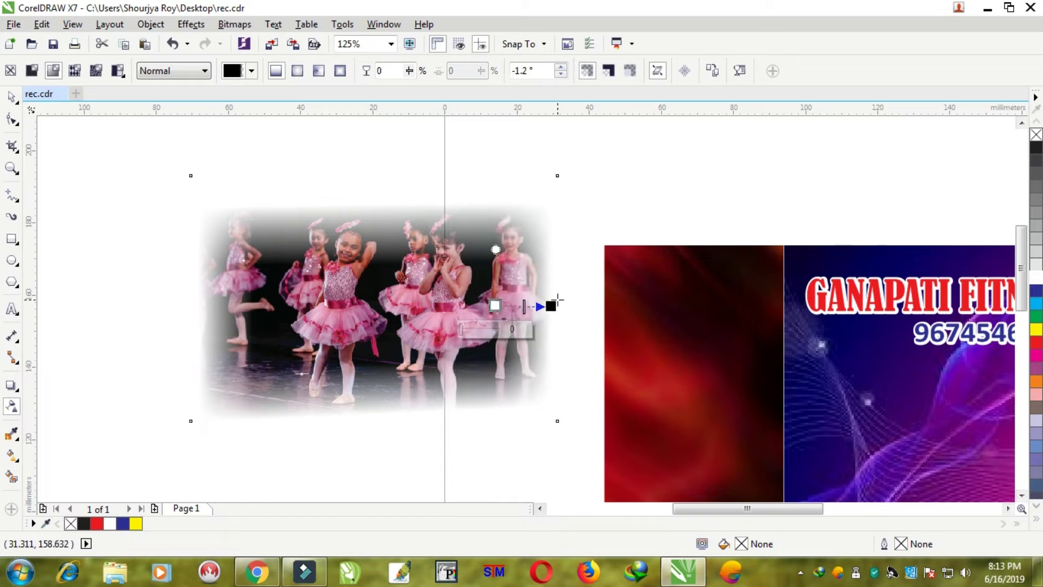
click(550, 305)
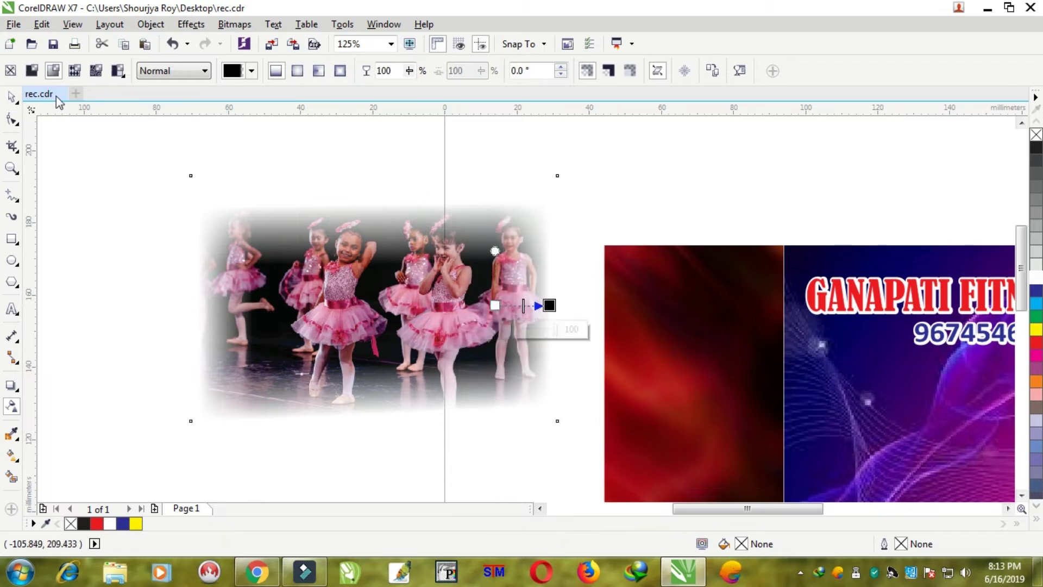
click(12, 96)
scroll(266, 260, down, 1)
- Move the faded dancers photo into the ticket, enlarge it to about 115% and shorten its bottom
drag(372, 295, 718, 352)
scroll(715, 352, up, 1)
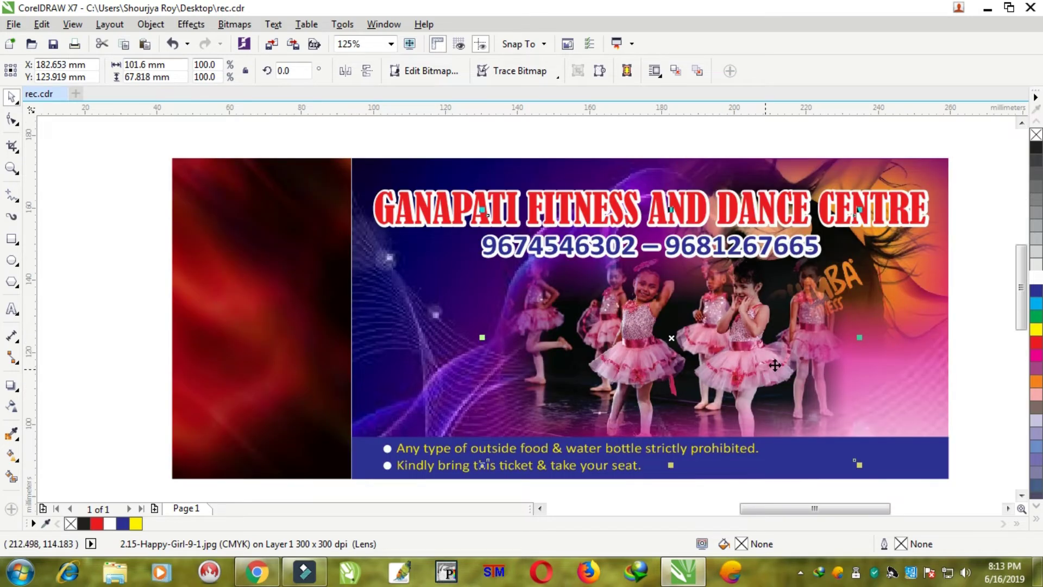
drag(859, 212, 914, 174)
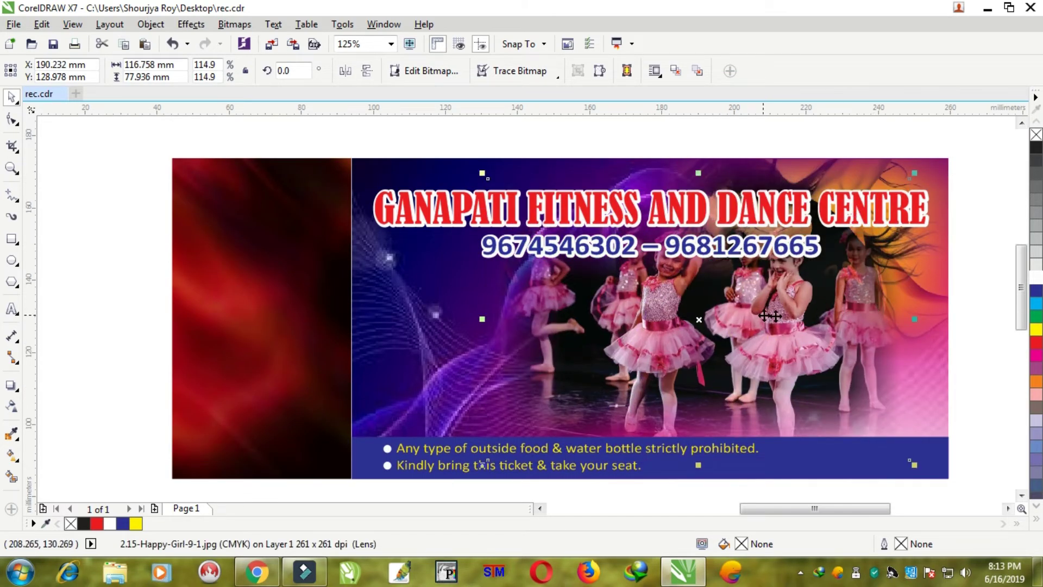
drag(784, 324, 733, 357)
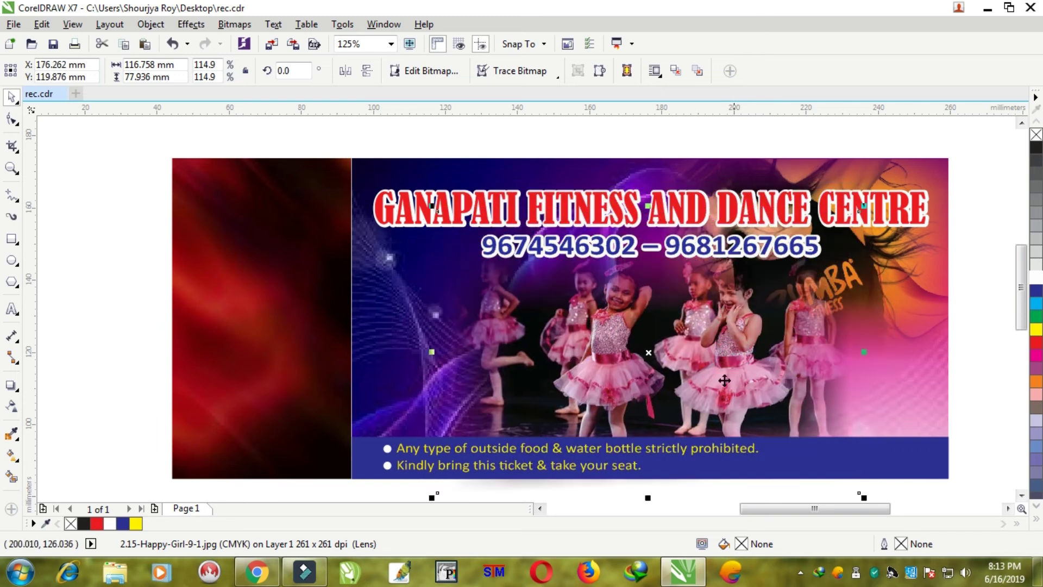
drag(647, 496, 654, 483)
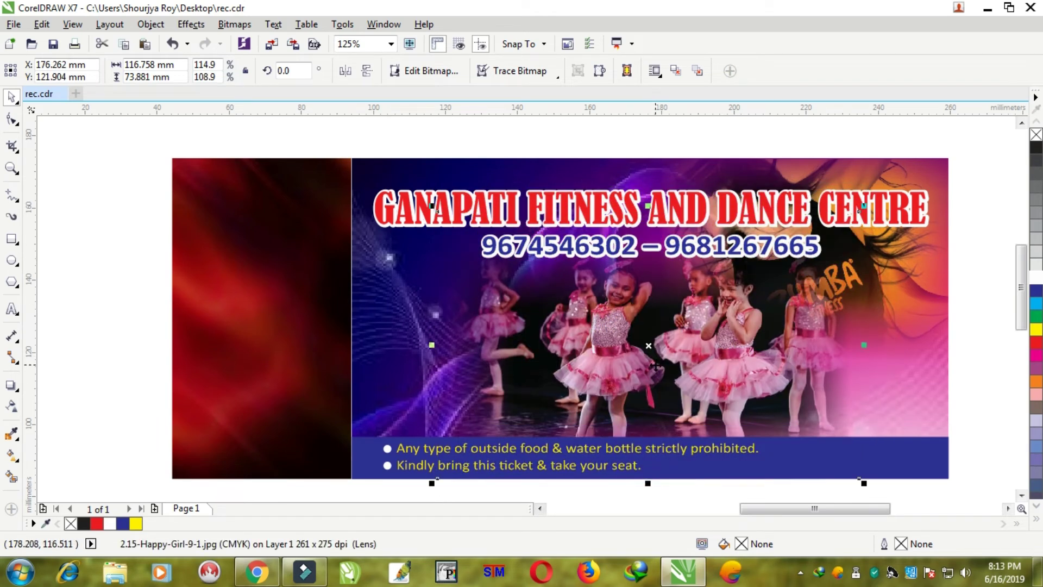
- Select the photo's two bottom nodes with the Shape tool, then nudge the photo up and right
click(11, 121)
drag(884, 494, 438, 451)
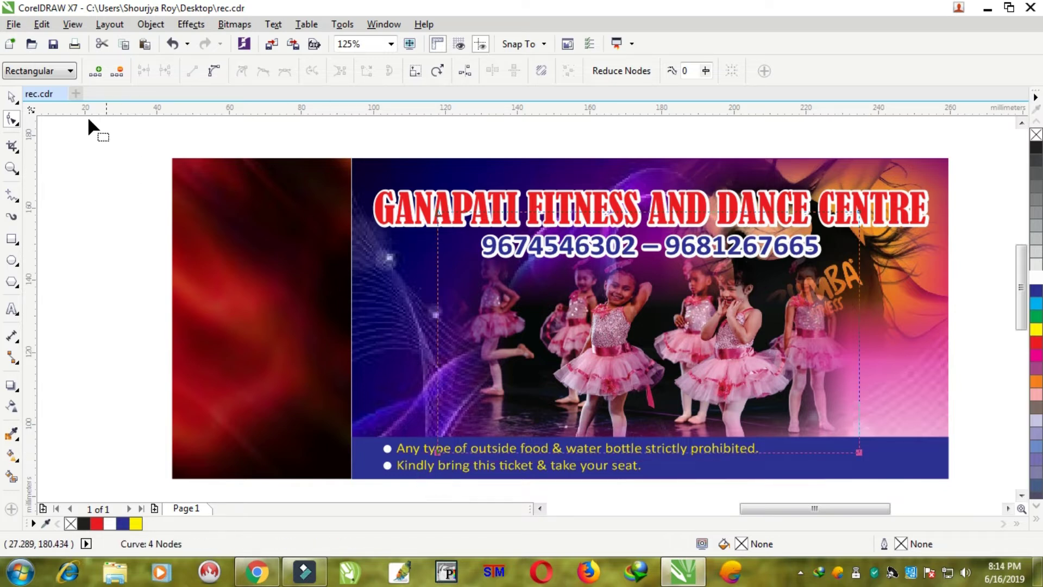
click(12, 99)
key(Right)
key(Right)
key(Right)
key(Right)
key(Right)
key(Up)
key(Up)
key(Up)
key(Up)
key(Up)
key(Up)
key(Up)
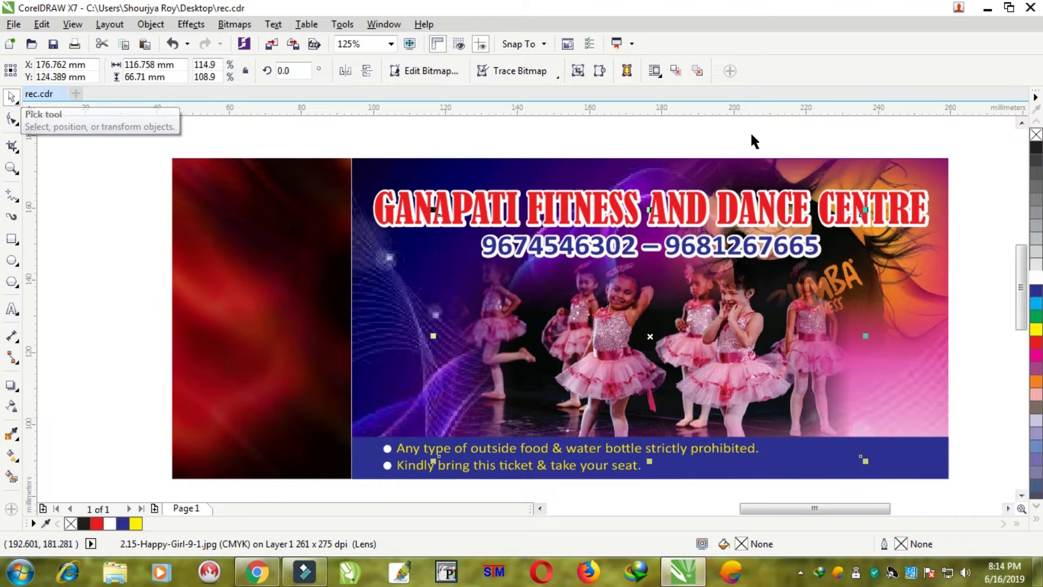
- Raise the title and phone numbers, then shift the dancers photo slightly up and left
drag(1003, 168, 255, 267)
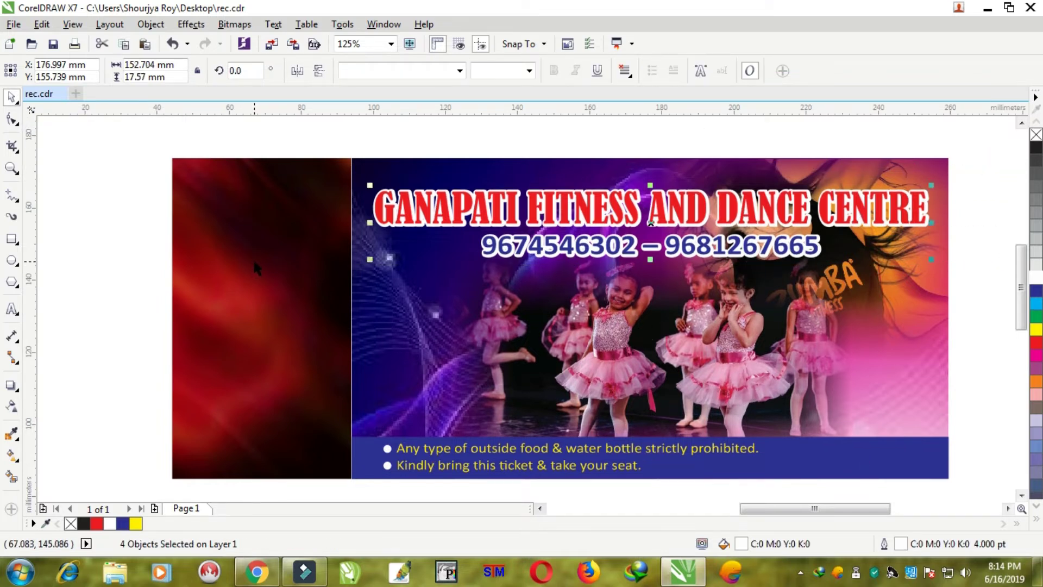
key(Up)
key(Up)
key(Up)
key(Up)
key(Up)
key(Up)
key(Up)
key(Up)
key(Up)
key(Up)
key(Up)
key(Up)
key(Up)
key(Up)
key(Up)
key(Up)
key(Up)
key(Up)
key(Up)
key(Up)
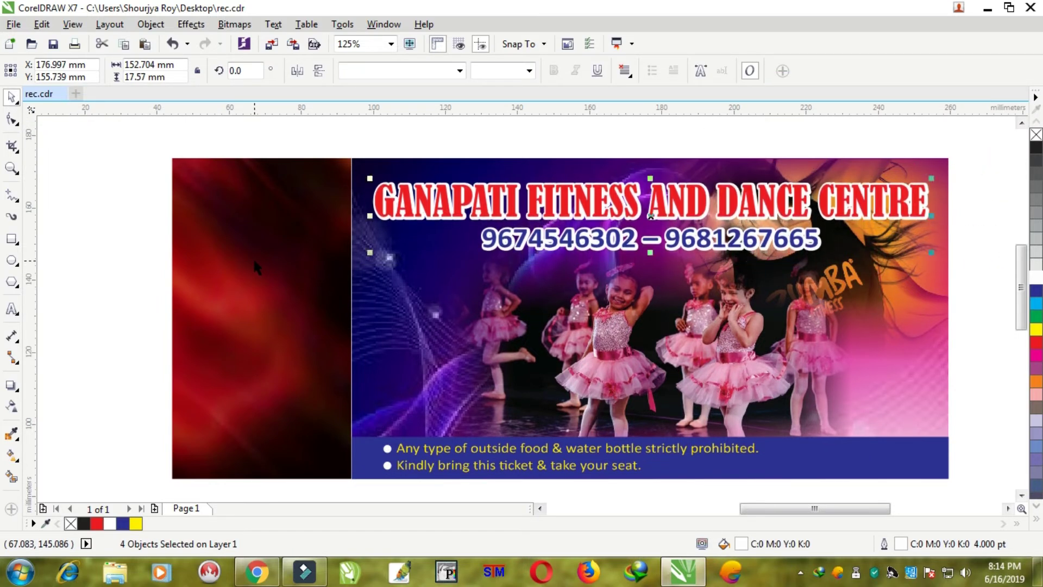
click(735, 331)
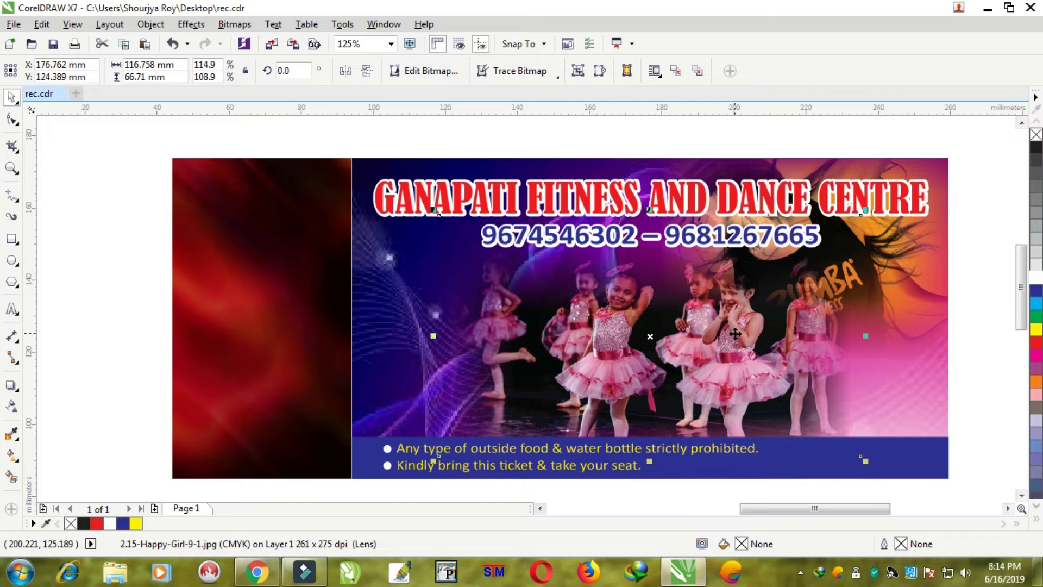
drag(734, 334, 730, 329)
key(Left)
key(Left)
key(Left)
key(Left)
key(Left)
key(Left)
key(Left)
key(Left)
key(Left)
key(Left)
key(Left)
key(Left)
key(Left)
key(Left)
key(Left)
key(Left)
key(Left)
key(Left)
key(Left)
key(Left)
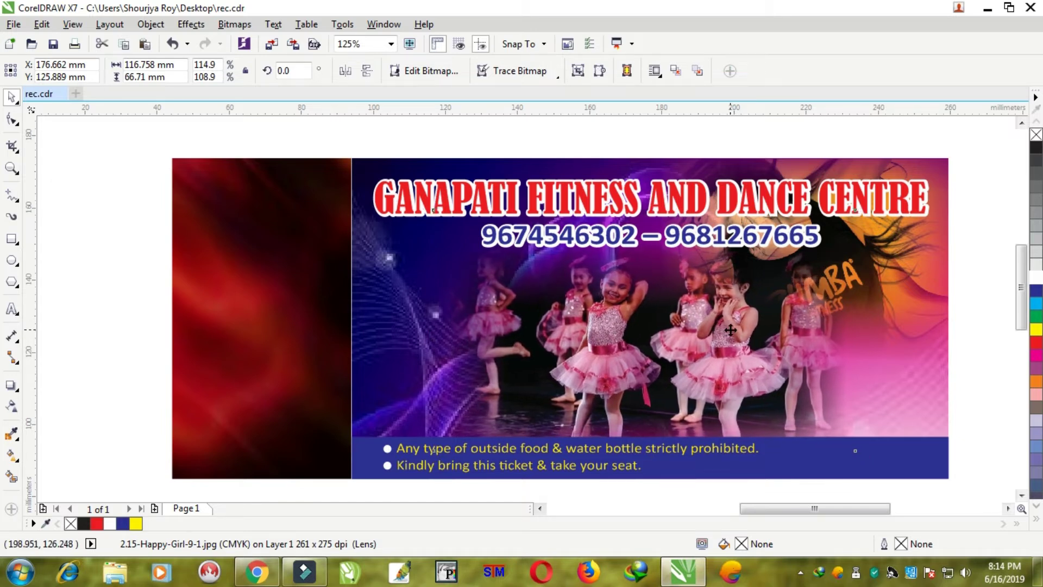
key(Left)
key(Left)
key(Left)
key(Left)
key(Left)
key(Left)
key(Left)
key(Left)
key(Left)
key(Left)
key(Left)
key(Left)
key(Left)
key(Left)
key(Left)
key(Left)
key(Left)
key(Left)
key(Left)
key(Left)
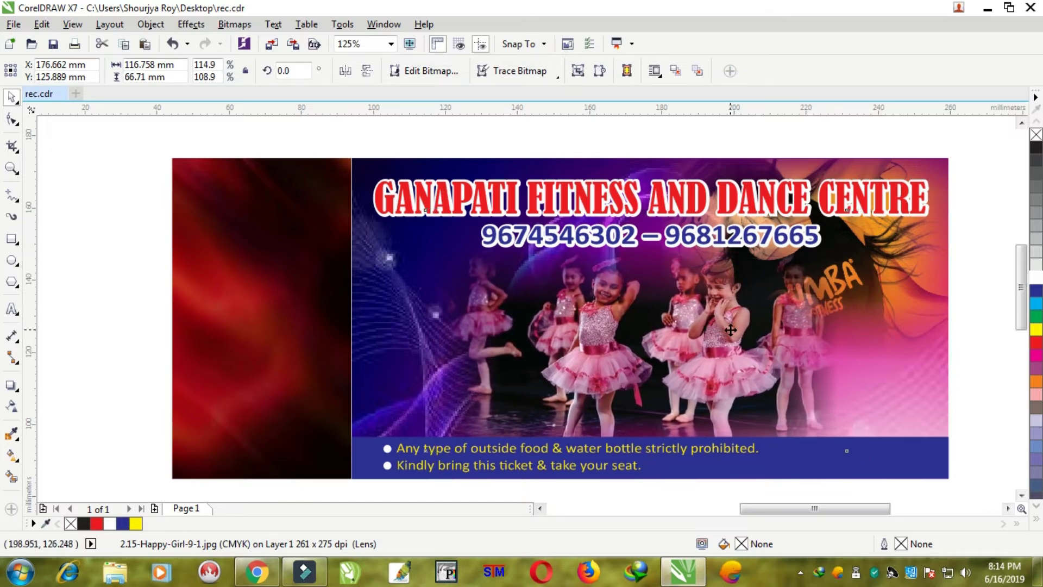
scroll(730, 330, down, 1)
click(755, 165)
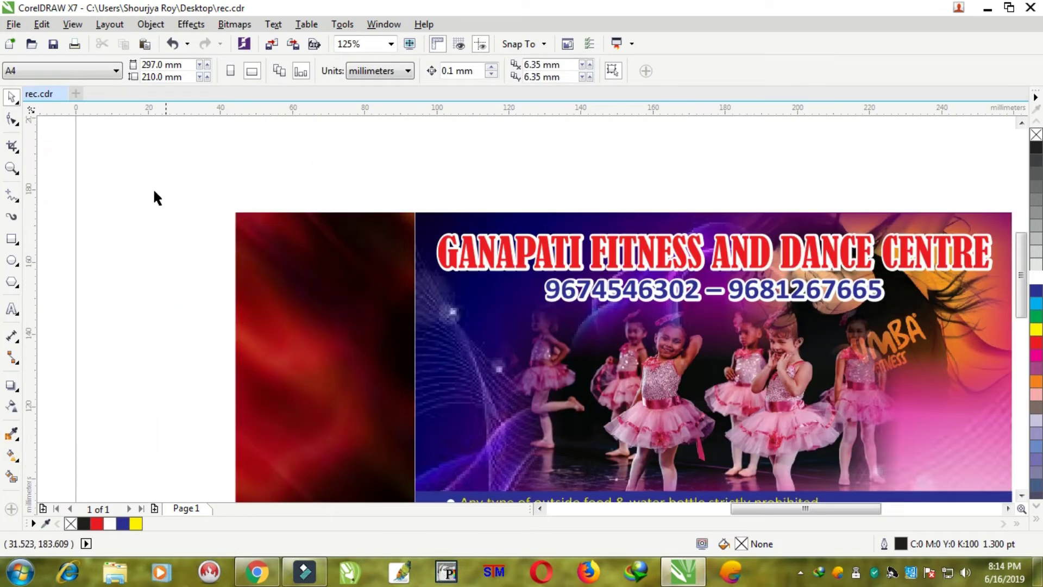
- Type the five-line event block above the ticket, ending with 'Time : 5.30 P.M.', then select all of it
click(12, 309)
click(494, 159)
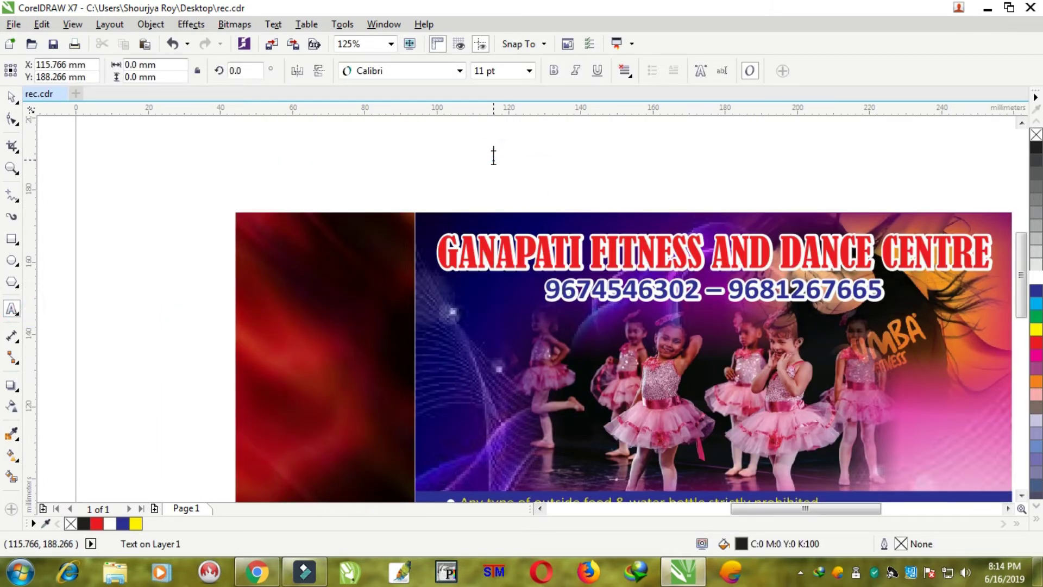
text(Annual Dance Programme)
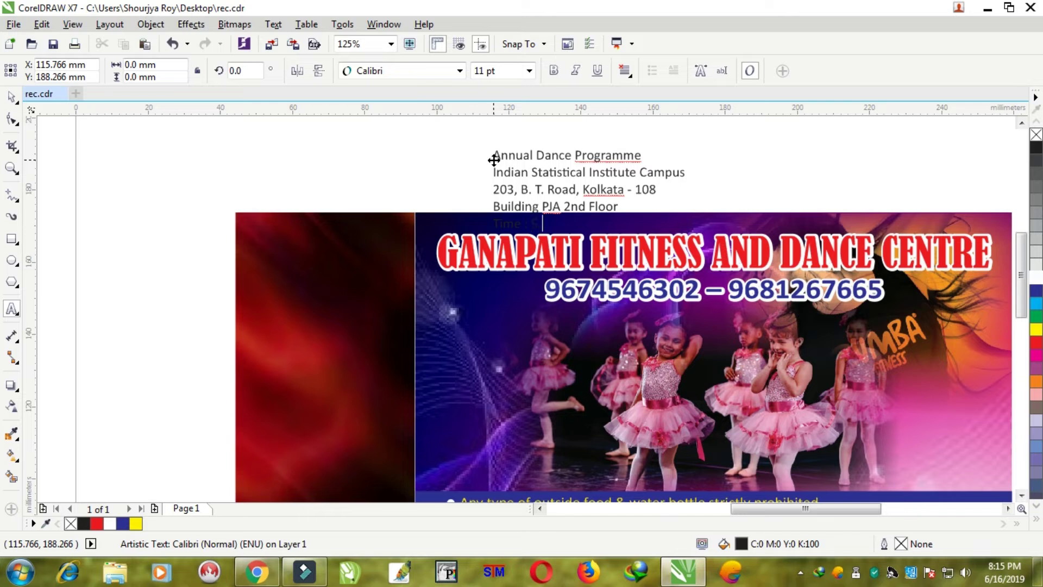
key(ctrl+a)
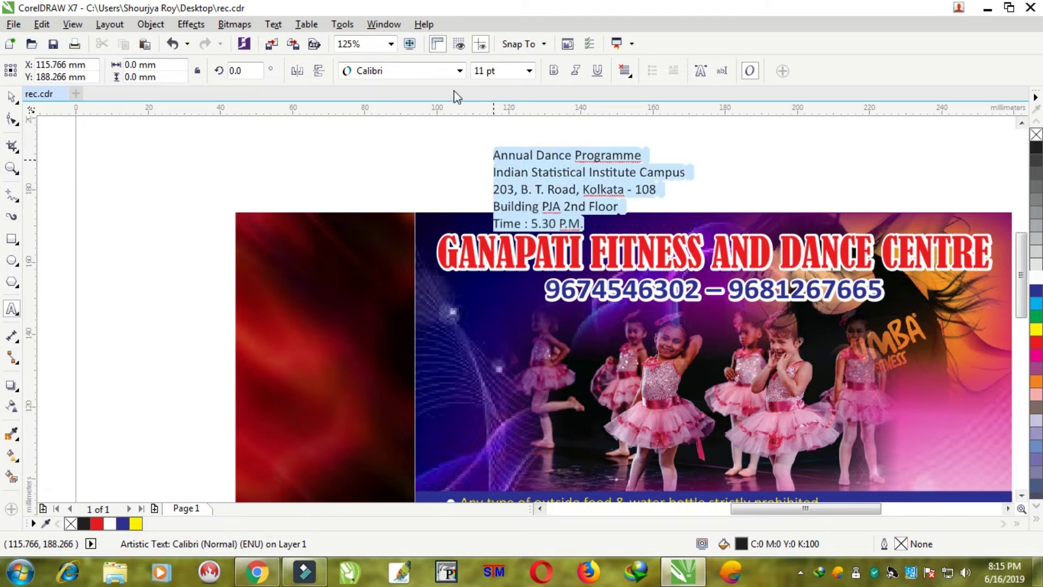
- Bold the event details block, shift it left, and split off Annual Dance Programme as separate text
click(16, 97)
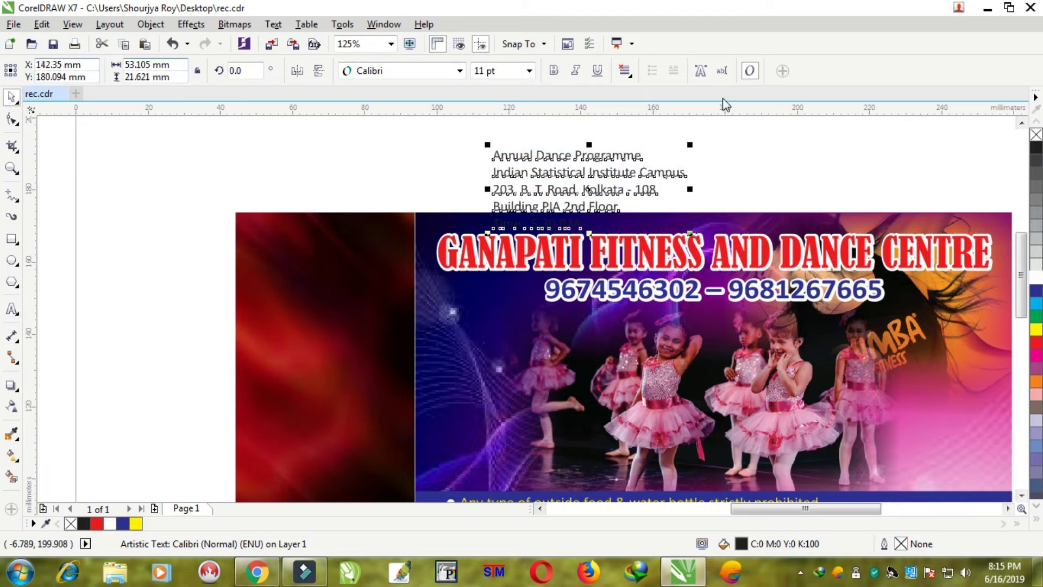
click(550, 70)
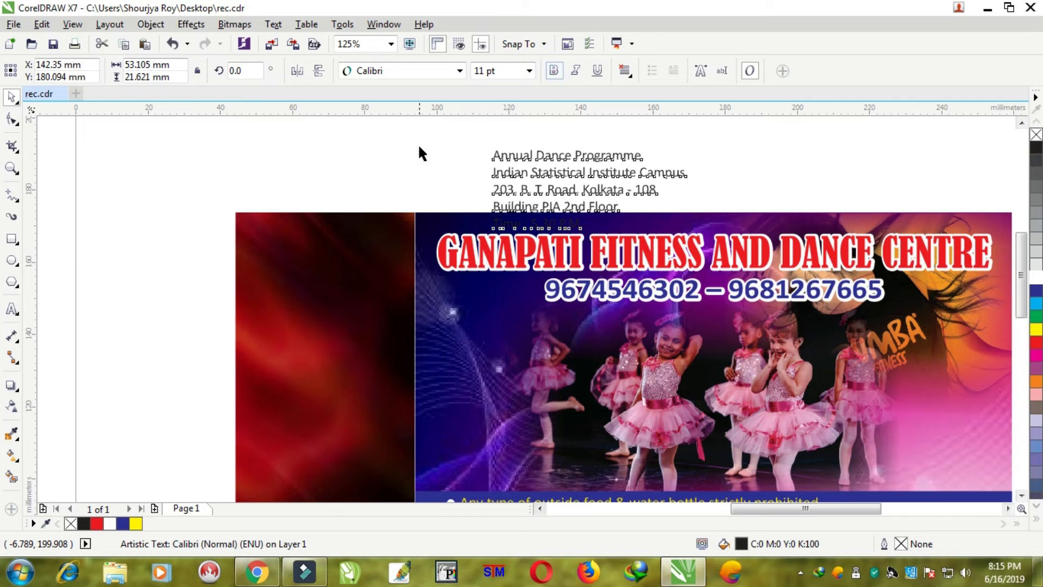
drag(513, 156, 410, 152)
click(12, 308)
key(ctrl+x)
click(488, 160)
key(ctrl+v)
- Set the heading in Kingthings Organica at about 30 pt, placed below the phone numbers
click(11, 98)
click(407, 72)
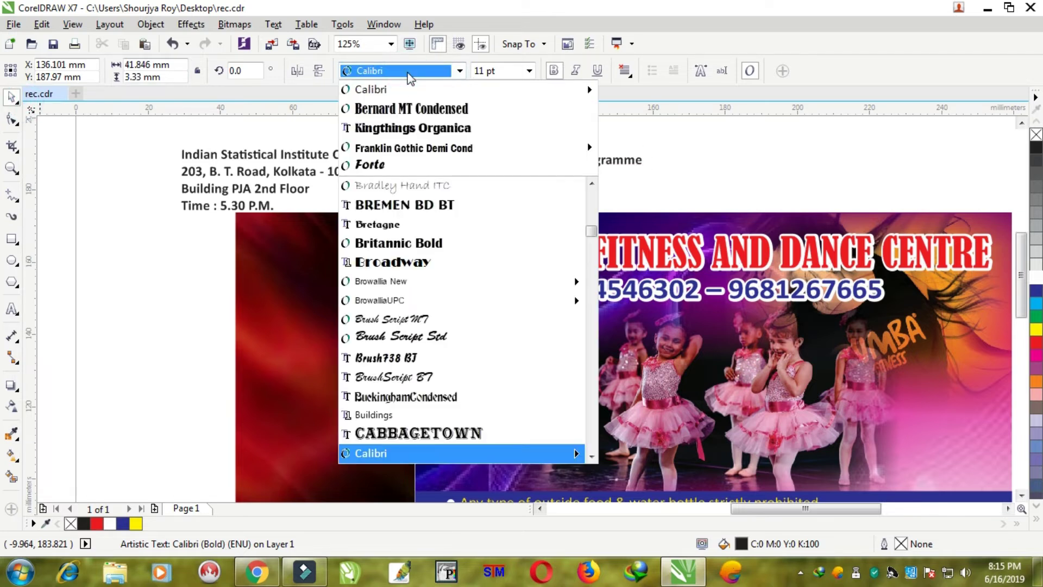
click(411, 128)
drag(646, 172, 904, 191)
drag(596, 169, 553, 327)
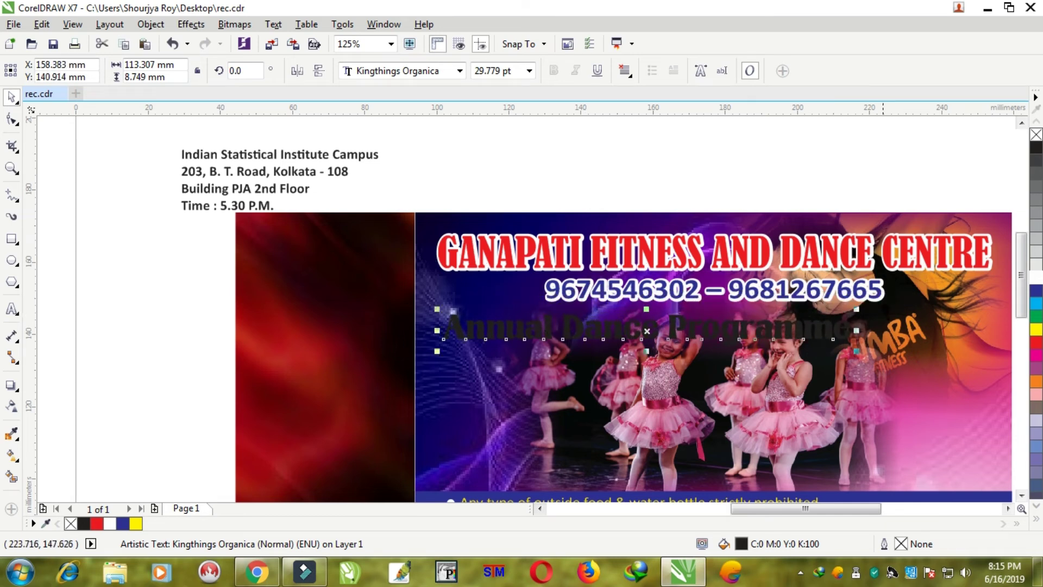
drag(857, 330, 843, 330)
- Fill the heading with an elliptical yellow fountain gradient with a red centre
click(1037, 329)
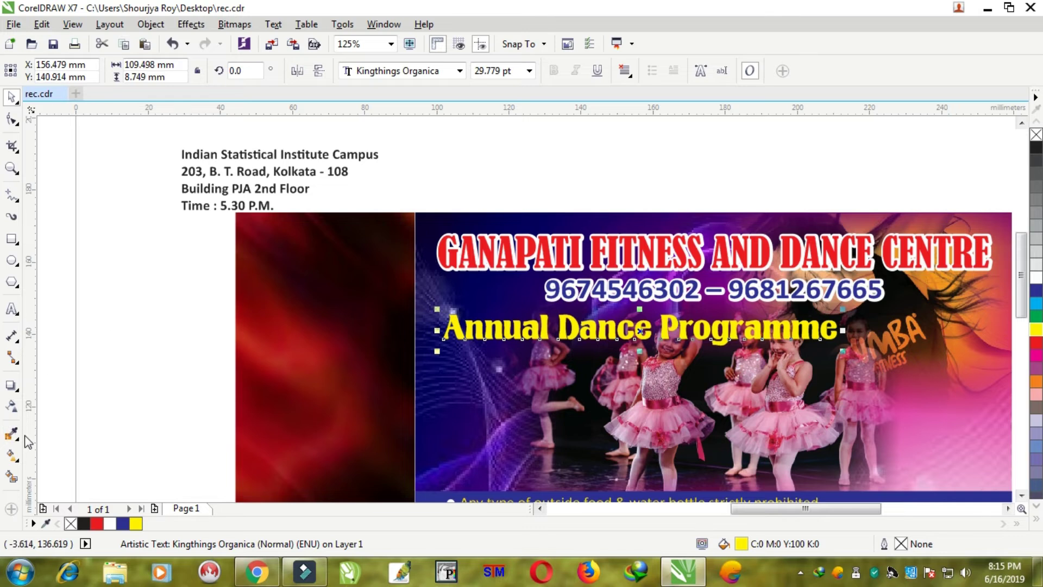
click(11, 455)
drag(443, 328, 813, 329)
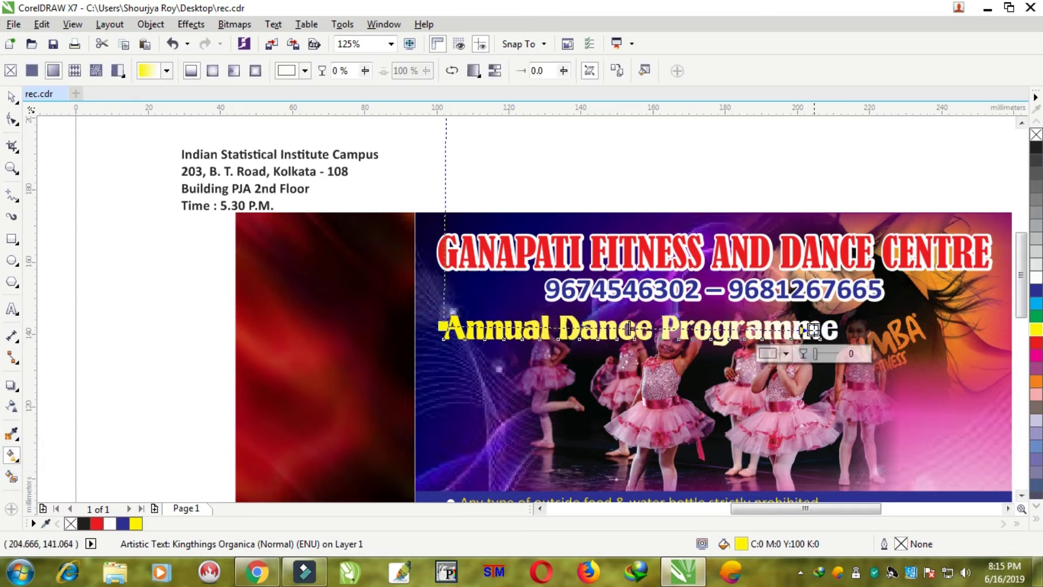
click(212, 71)
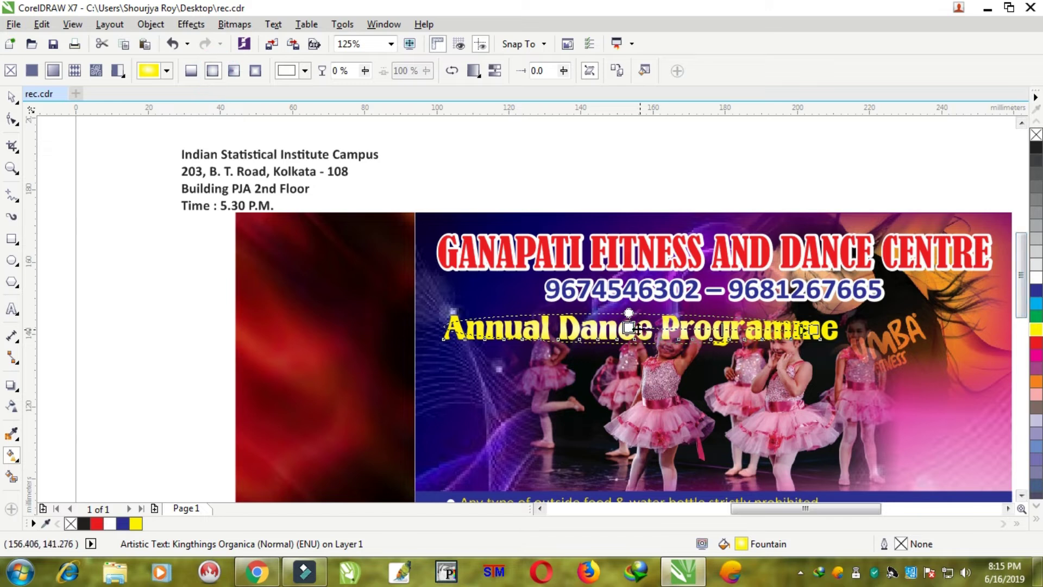
click(1036, 342)
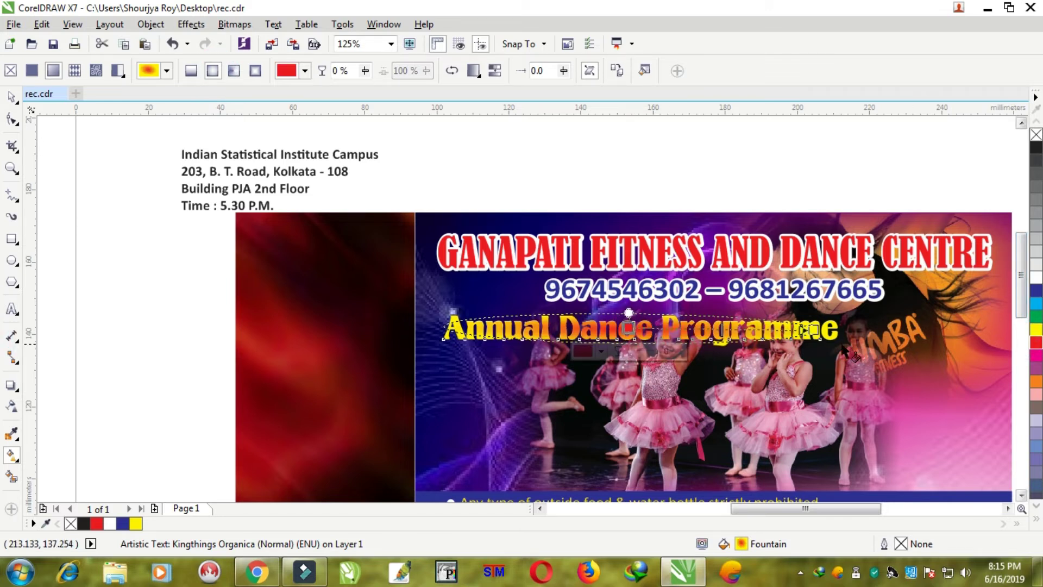
drag(632, 328, 641, 330)
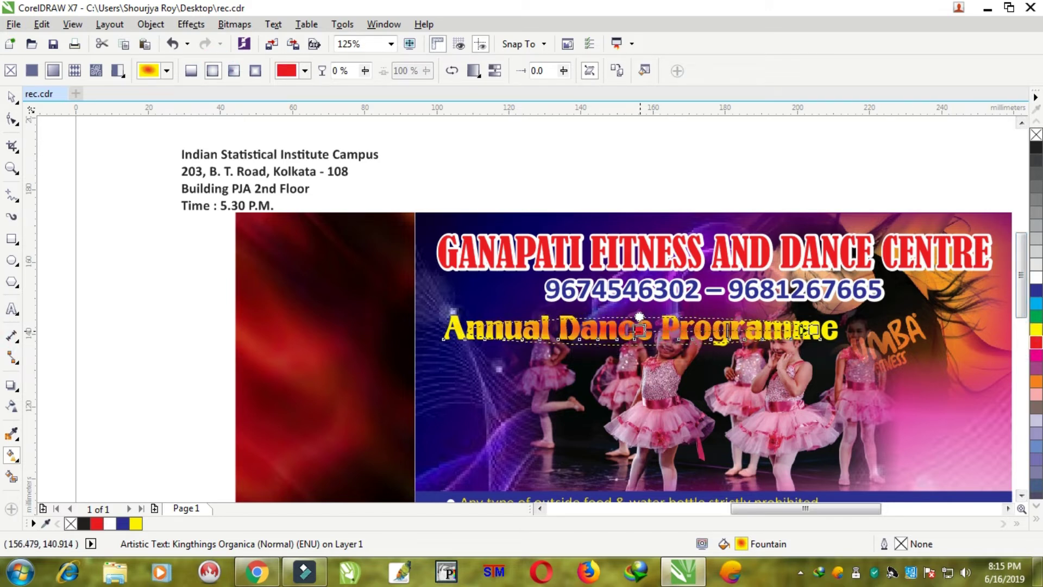
click(11, 97)
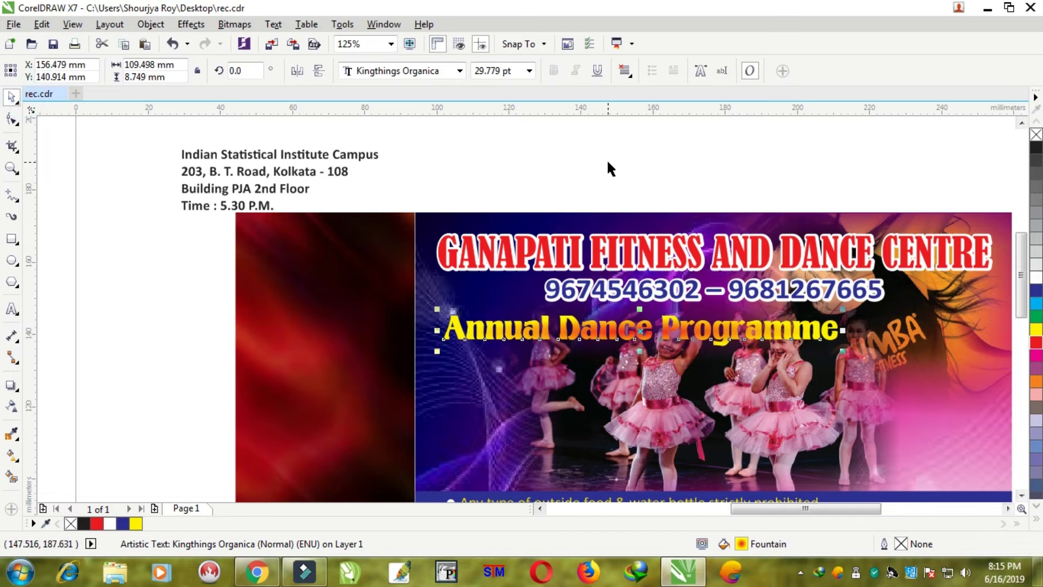
click(606, 158)
scroll(683, 331, up, 2)
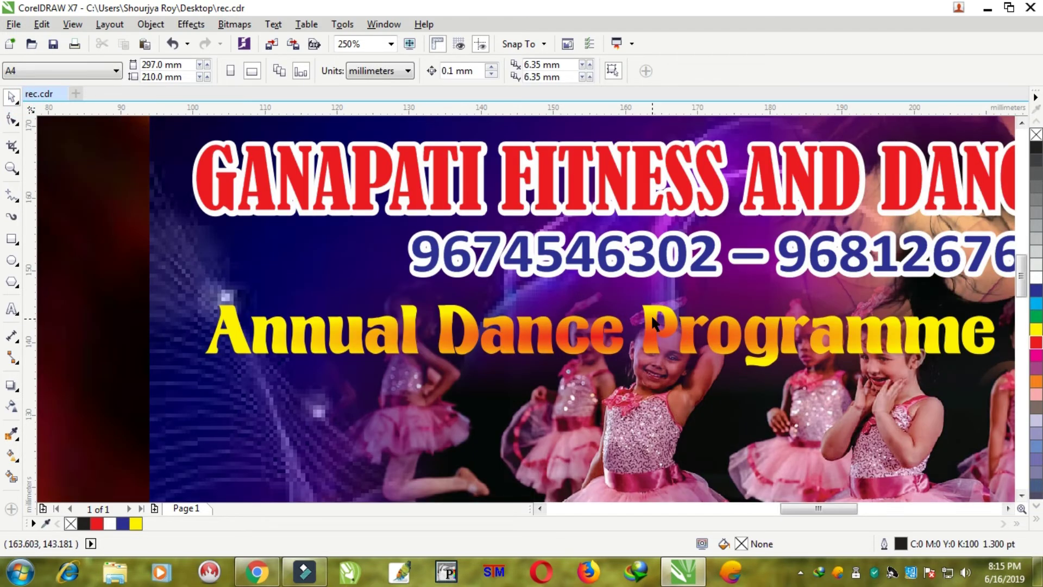
- Stretch the heading taller and move the venue details, coloured dark blue, beneath it
click(651, 314)
drag(600, 299, 600, 289)
scroll(647, 329, down, 2)
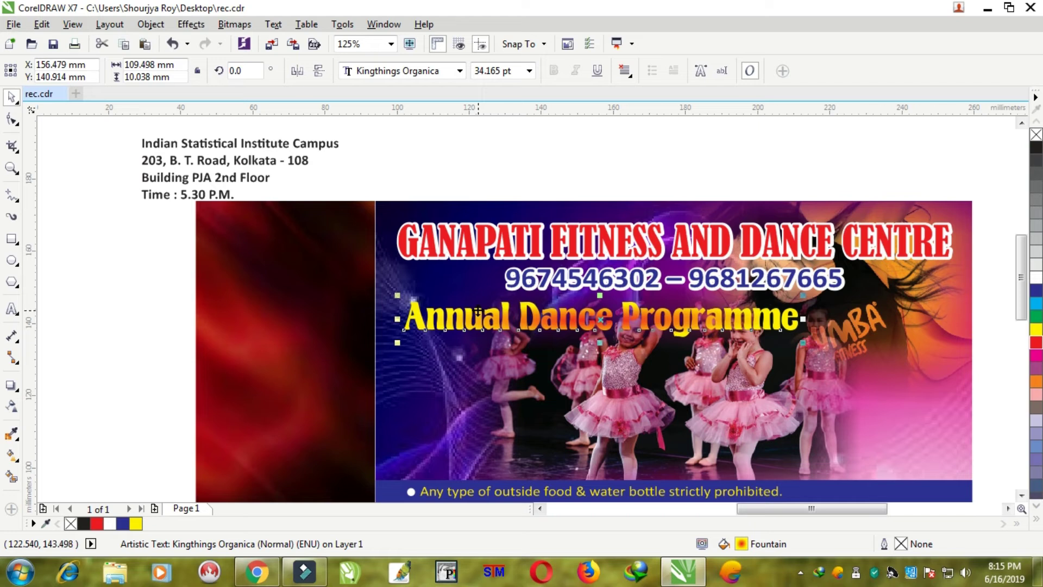
drag(282, 147, 547, 355)
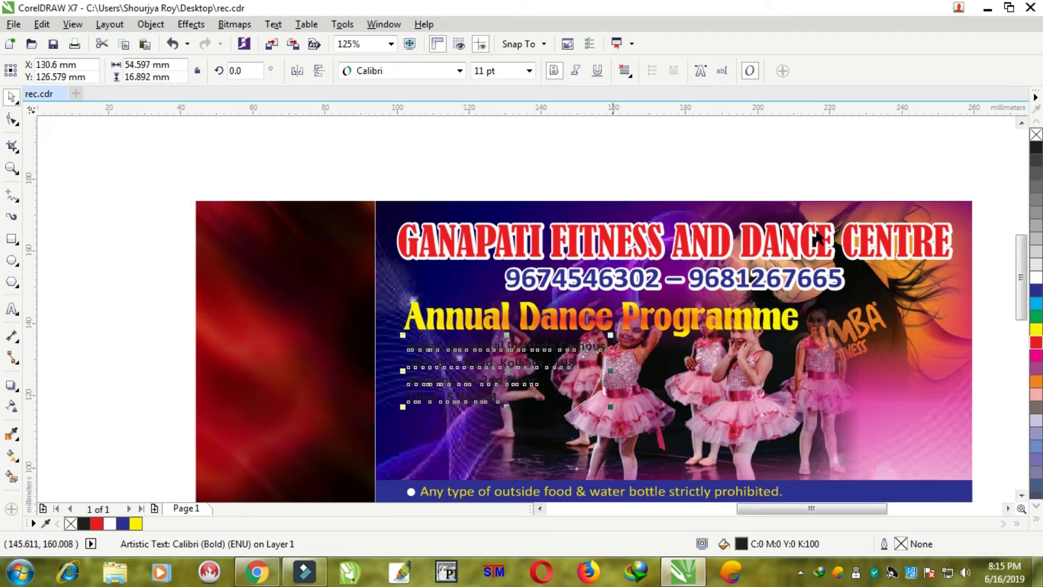
click(1036, 291)
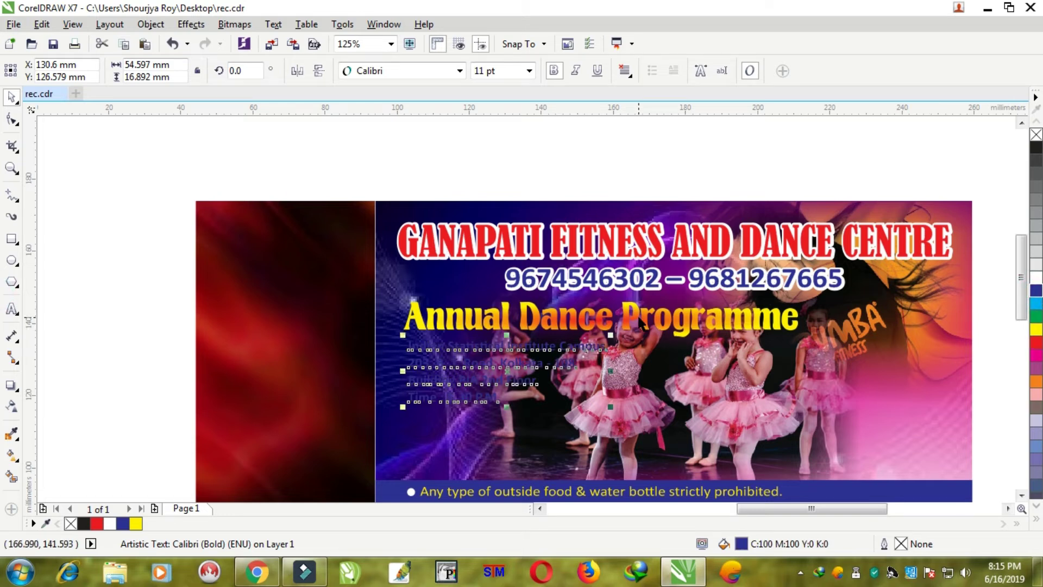
- Copy the Annual Dance Programme heading
click(639, 320)
right_click(633, 315)
click(677, 362)
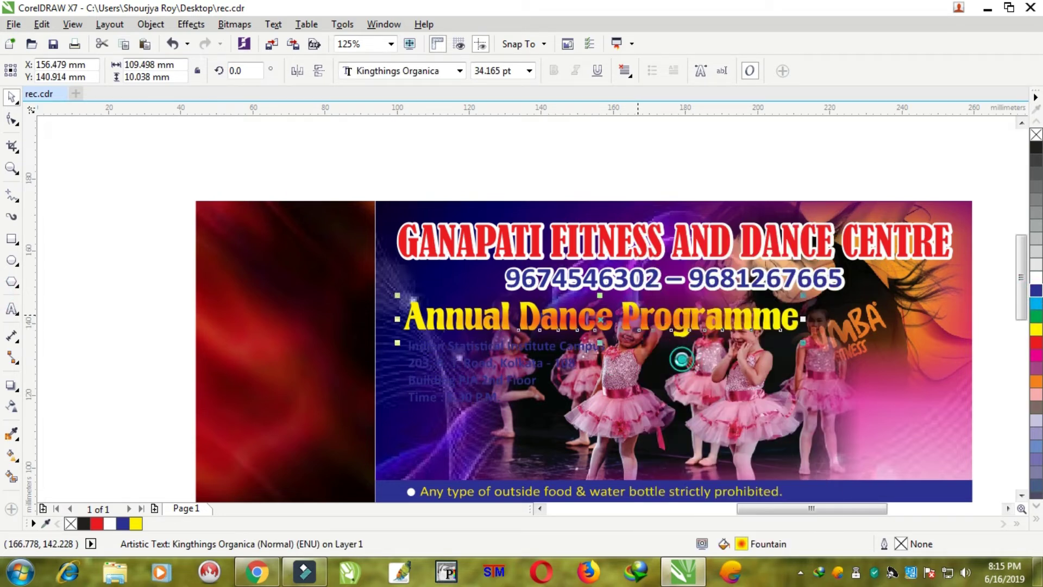
- Give the Annual Dance Programme heading a black fill and a 4 pt black outline
click(621, 143)
click(637, 309)
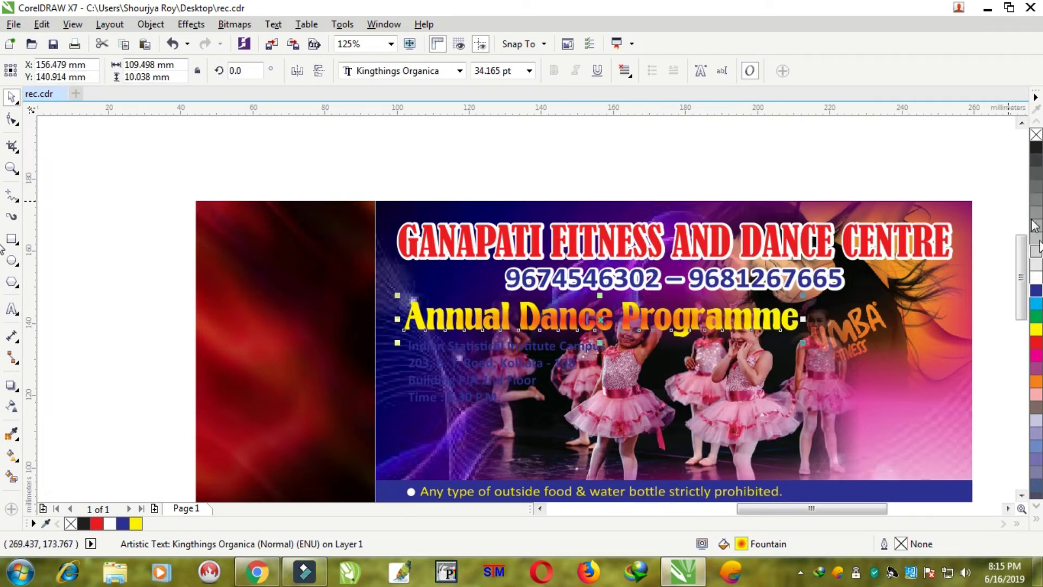
click(1038, 146)
right_click(1038, 147)
key(F12)
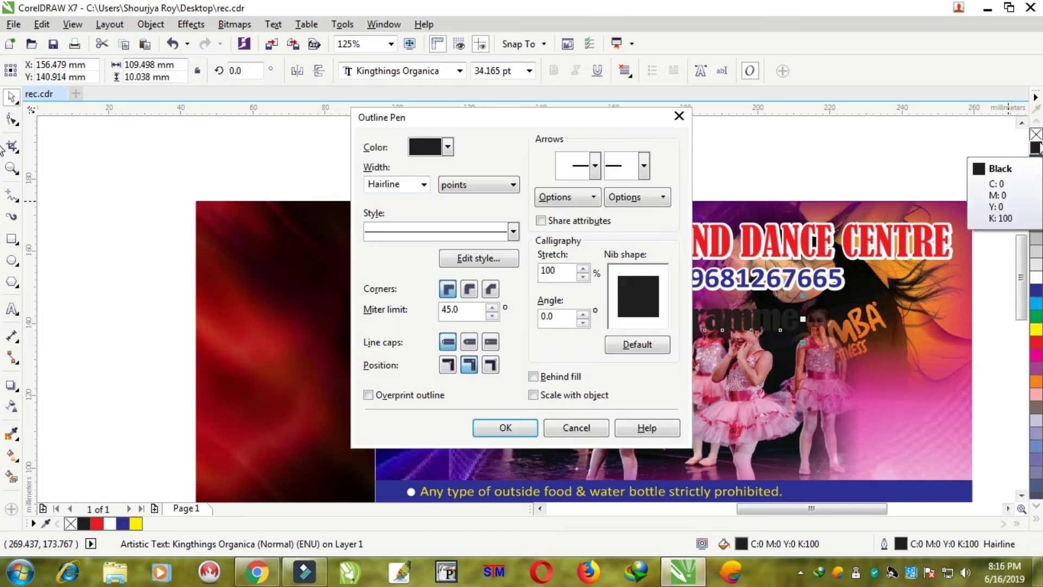
text(2)
key(Return)
key(F12)
text(4)
key(Return)
- Paste the gradient heading copy on top and undo the black blob covering the title
key(ctrl+v)
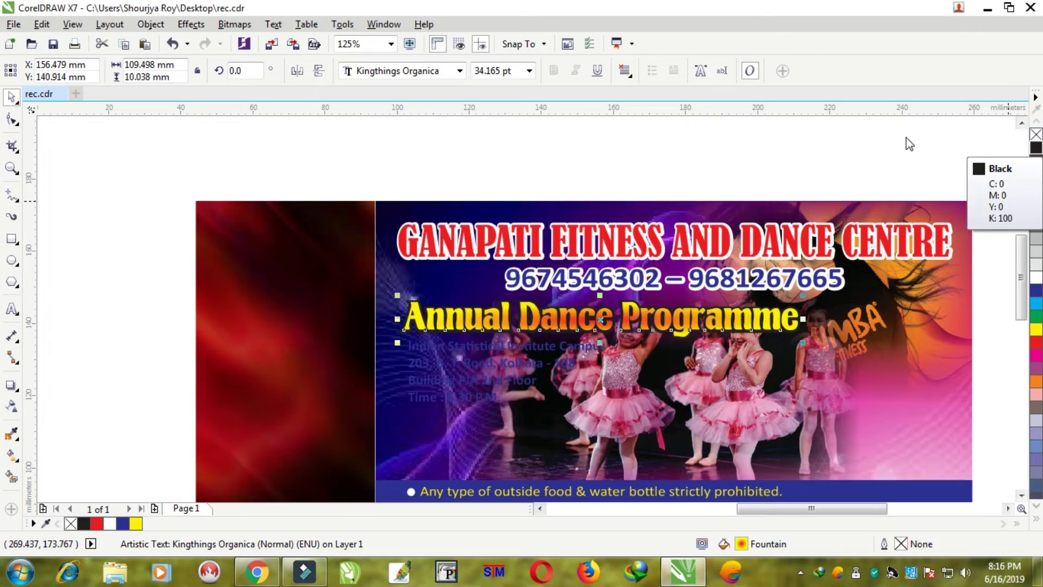
click(560, 144)
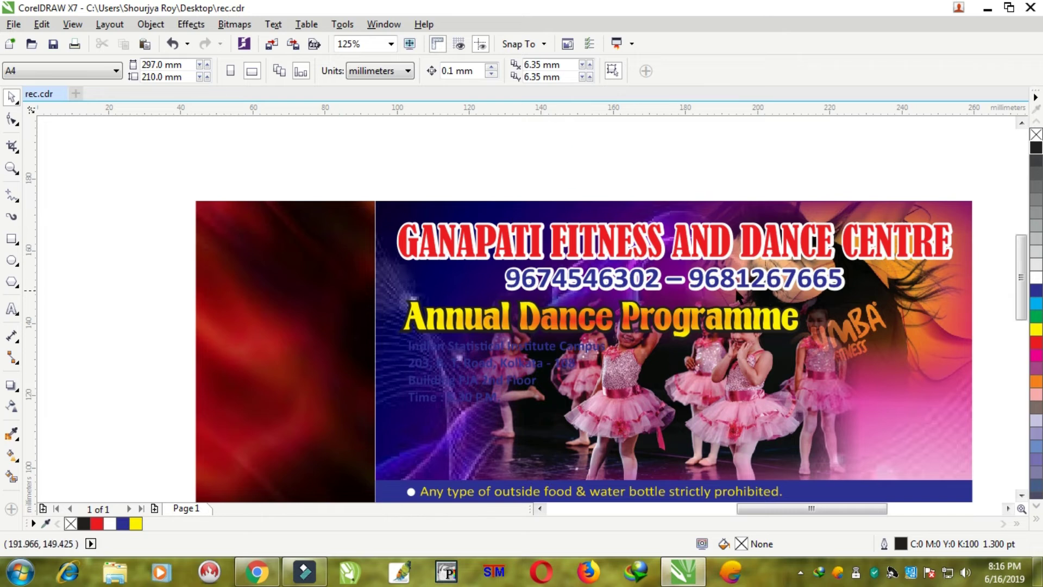
scroll(739, 296, up, 5)
click(751, 297)
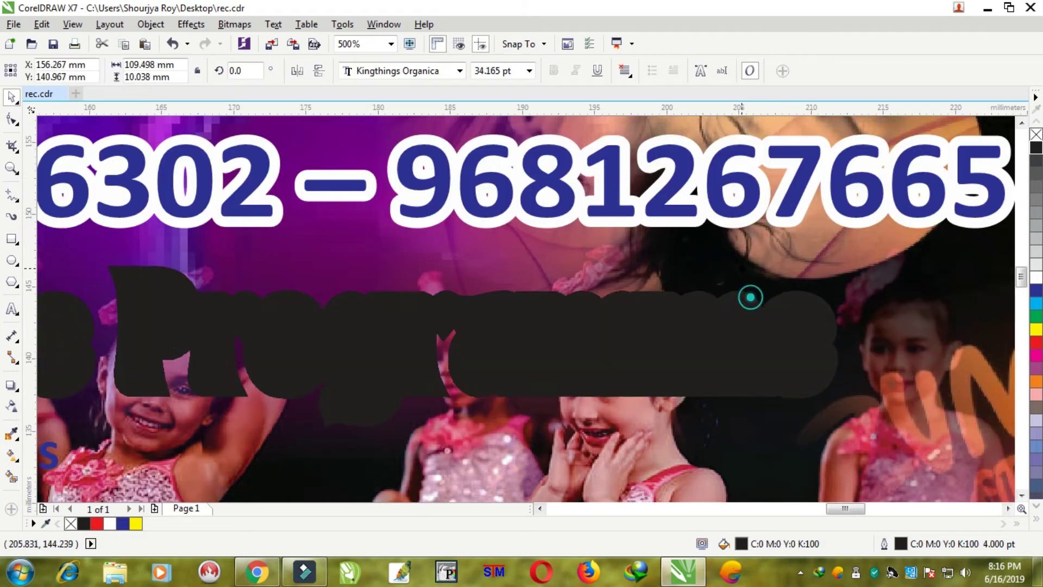
key(ctrl+z)
key(F12)
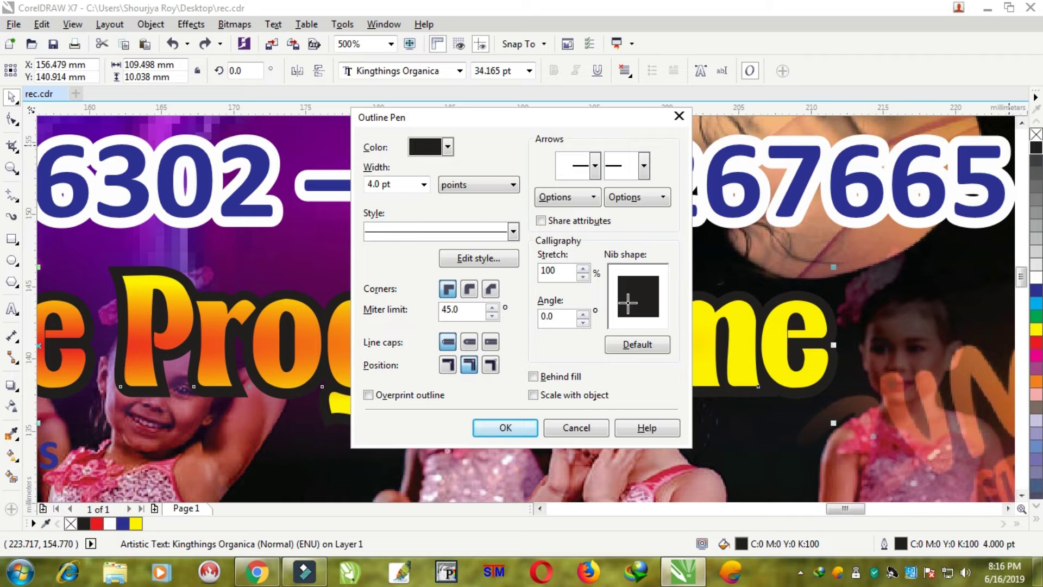
key(Escape)
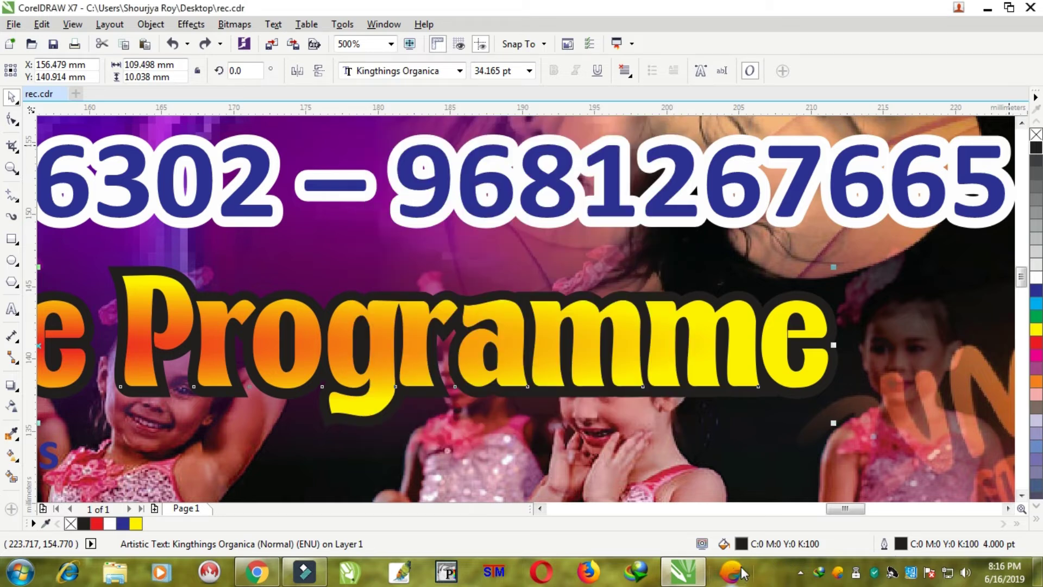
scroll(418, 435, down, 5)
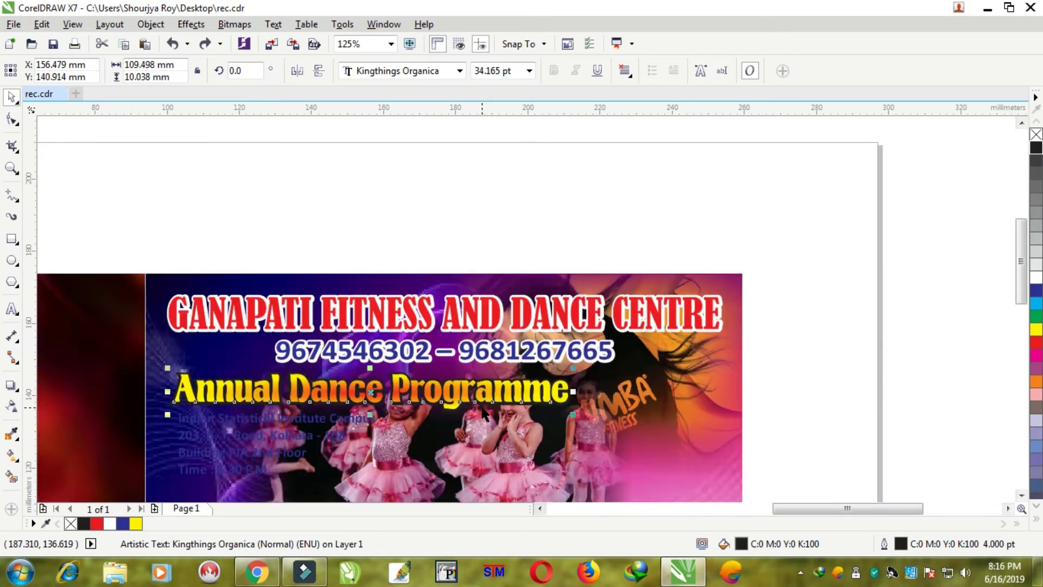
scroll(418, 435, up, 2)
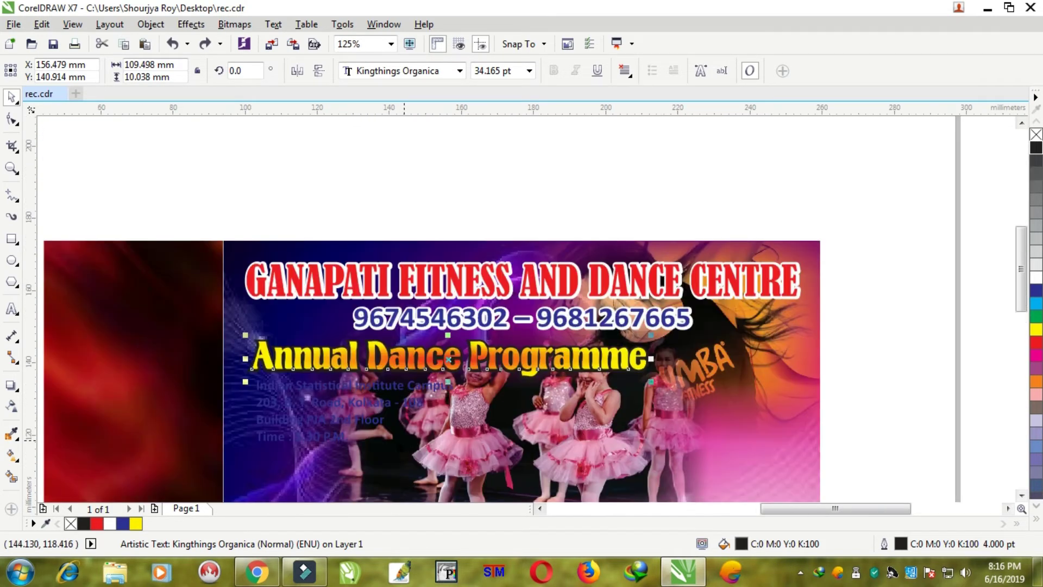
click(283, 387)
- Give the address text a white fill and a 3 pt white outline
click(1036, 277)
right_click(1036, 276)
key(F12)
key(Tab)
text(2)
key(Return)
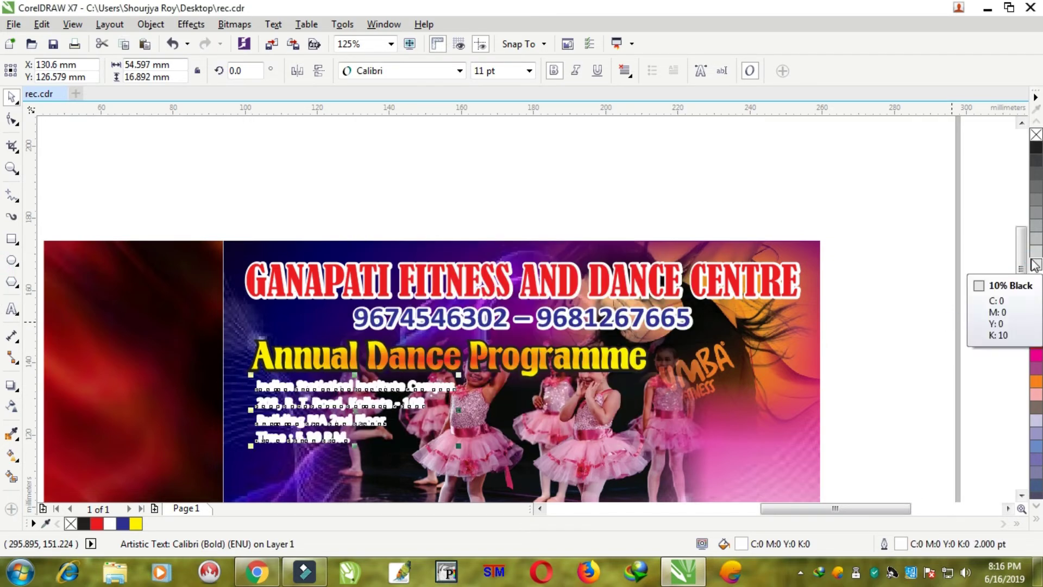
key(F12)
key(Tab)
text(3)
key(Return)
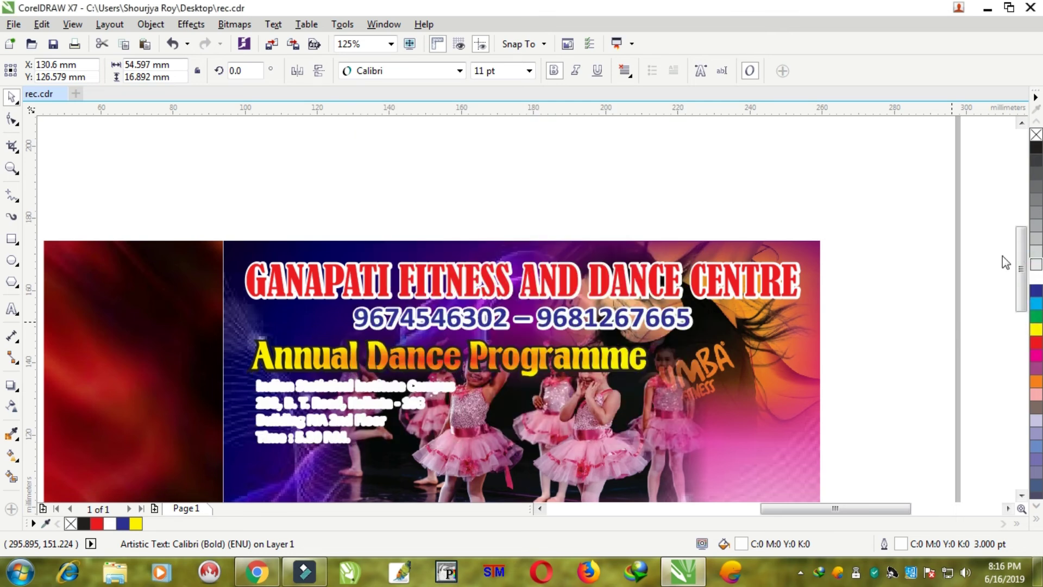
- Select the address text block for editing with the Text tool
click(579, 149)
scroll(353, 419, up, 2)
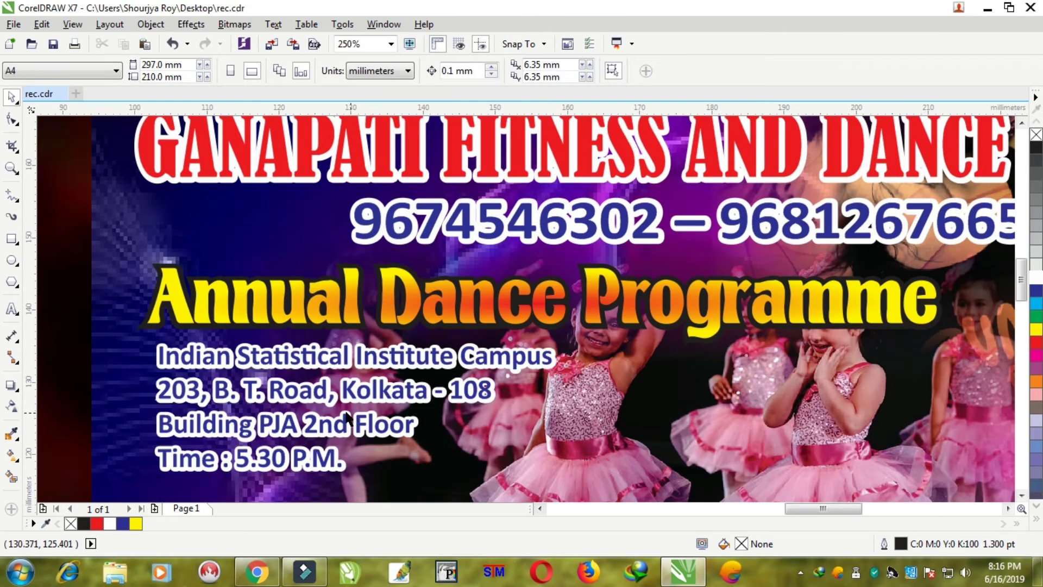
click(324, 363)
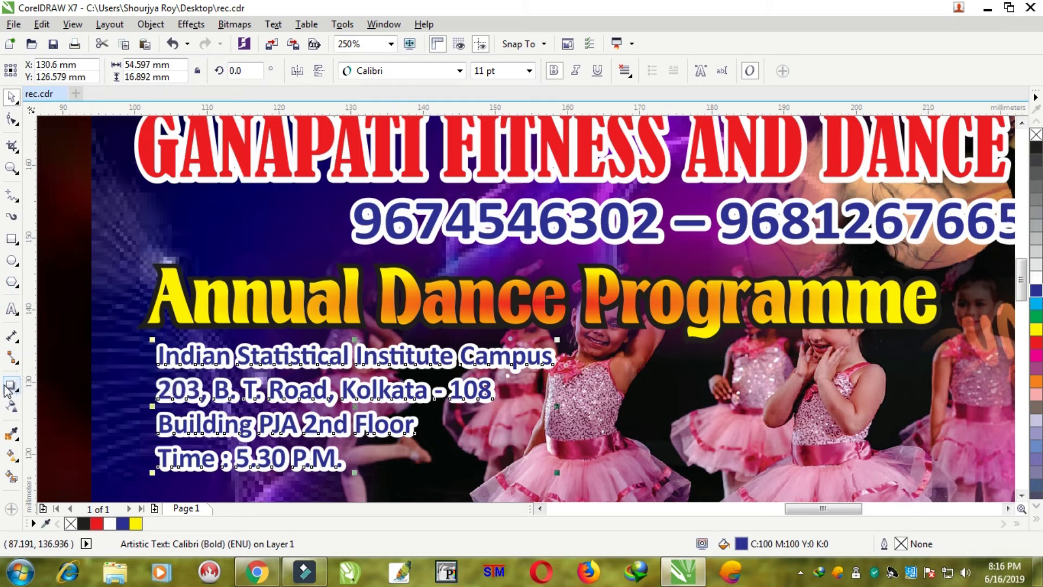
click(11, 309)
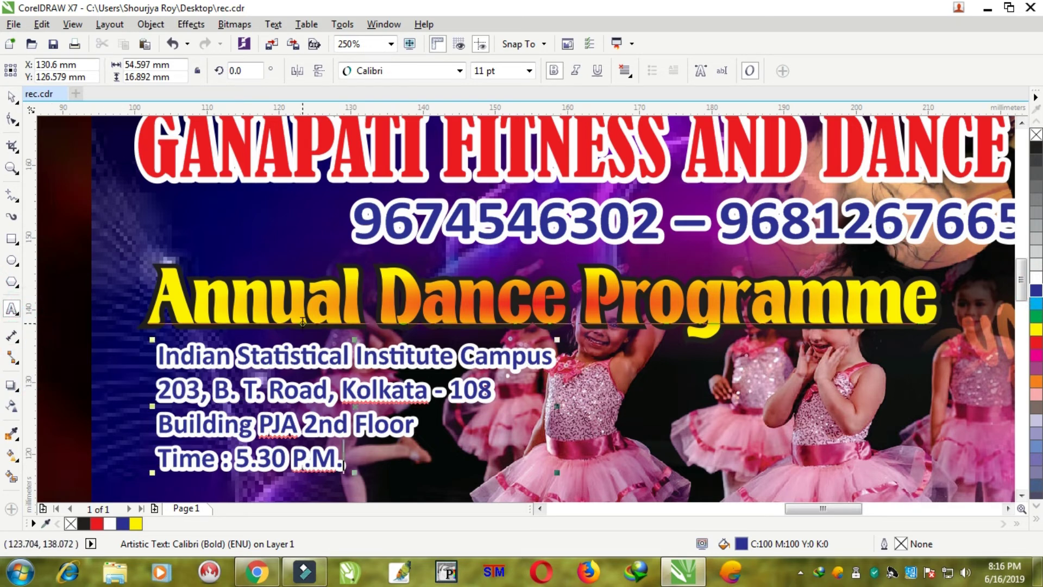
- Colour the Building PJA 2nd Floor and Time : 5.30 P.M. lines red
shift+click(159, 423)
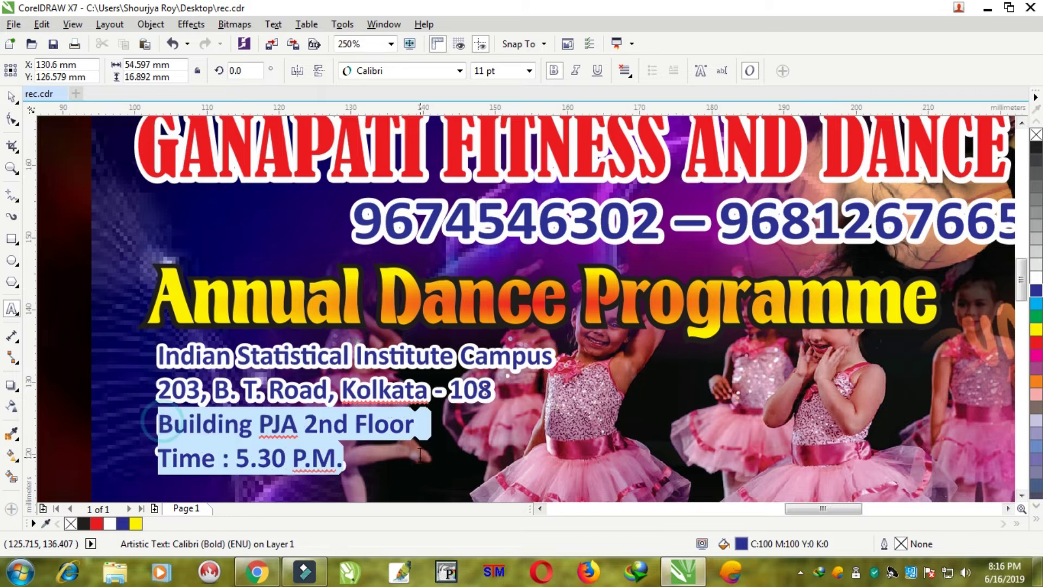
click(1037, 343)
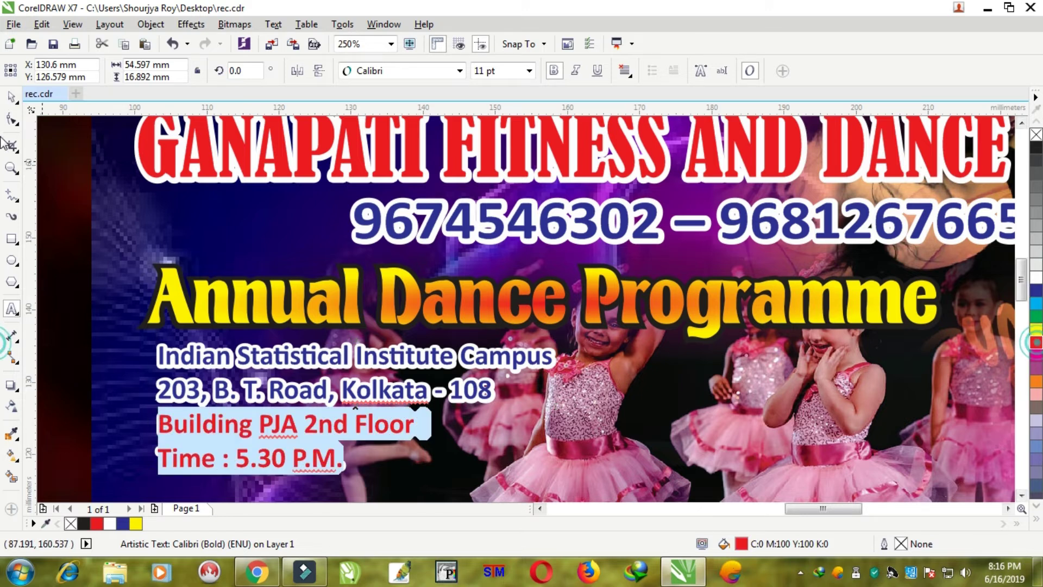
click(12, 96)
scroll(298, 241, down, 2)
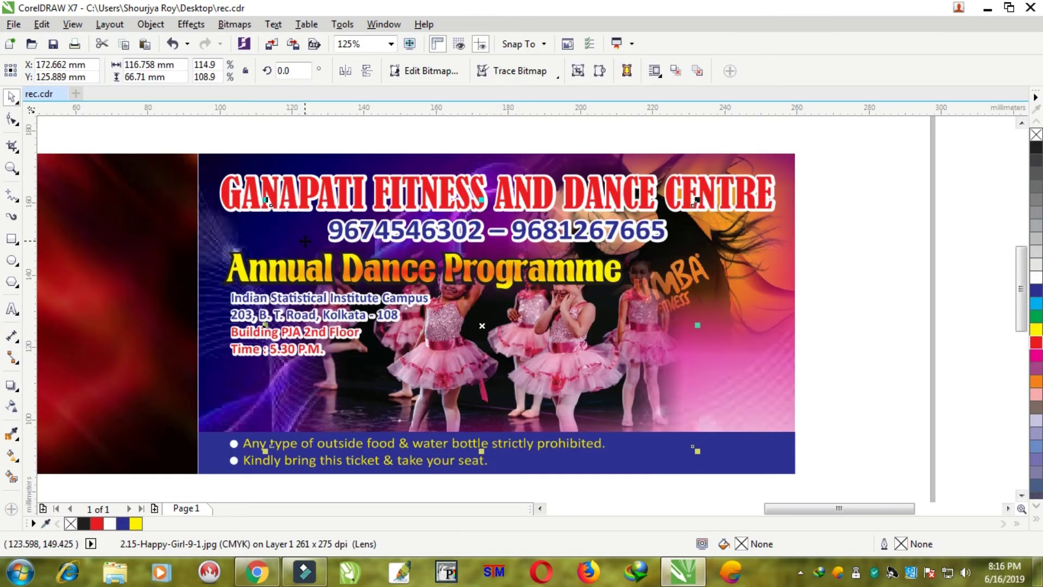
scroll(305, 241, down, 1)
scroll(284, 288, up, 1)
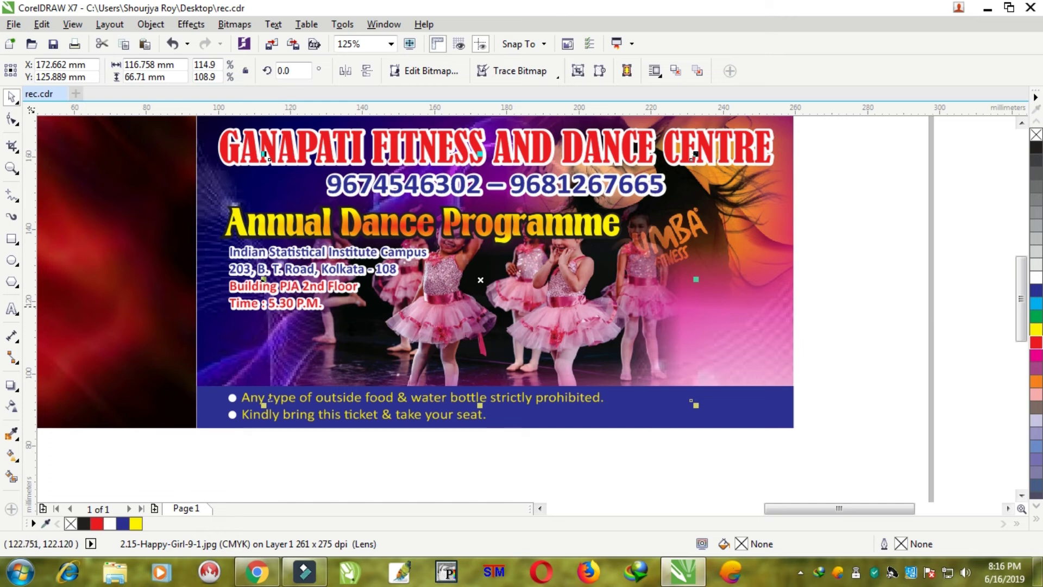
- Select both address text copies and enlarge the venue block to about 12 pt
click(436, 451)
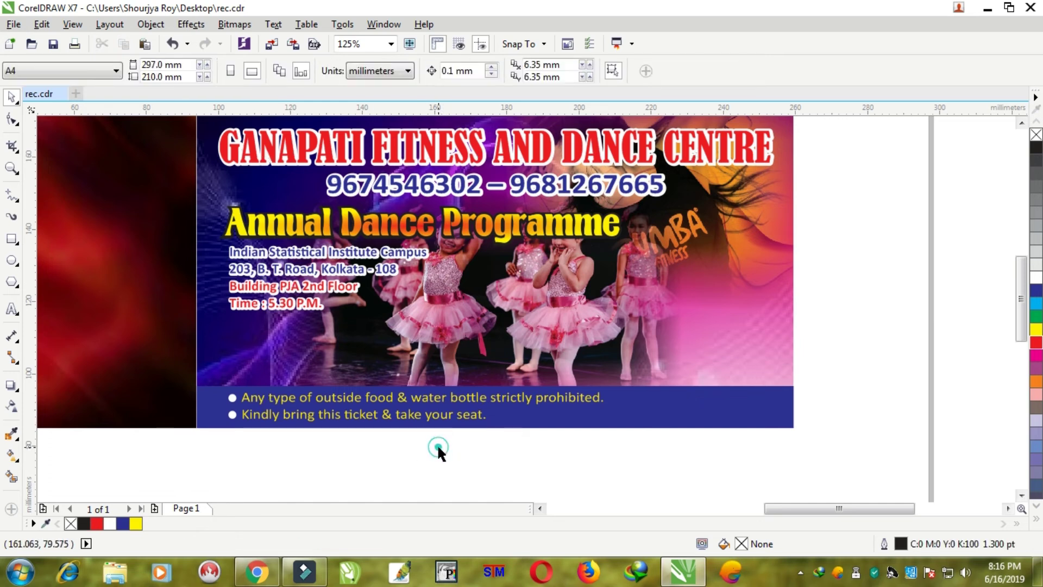
click(420, 433)
drag(446, 440, 342, 219)
drag(485, 446, 221, 235)
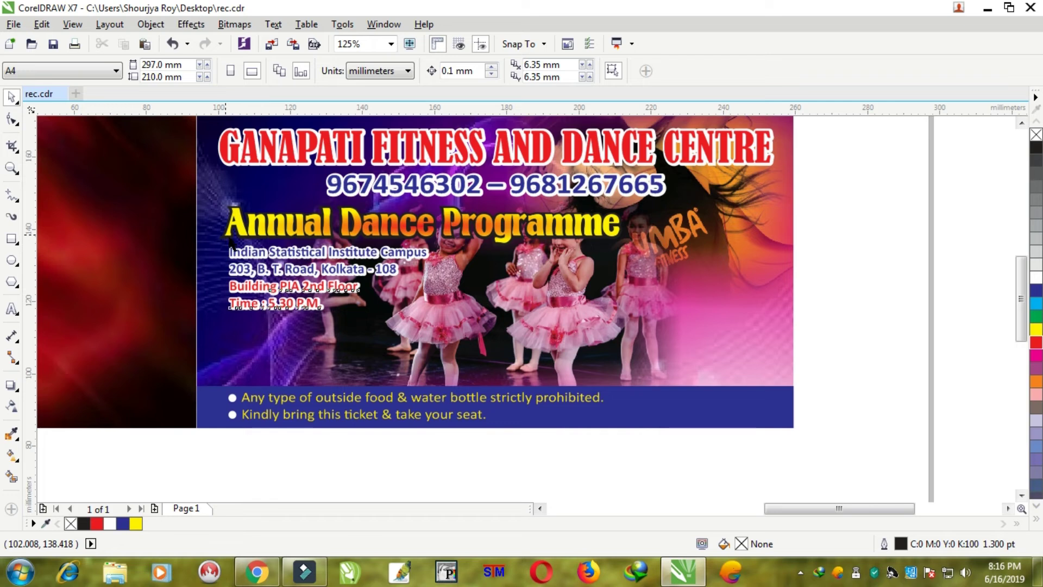
click(406, 443)
drag(839, 228, 242, 322)
drag(432, 313, 448, 318)
click(838, 252)
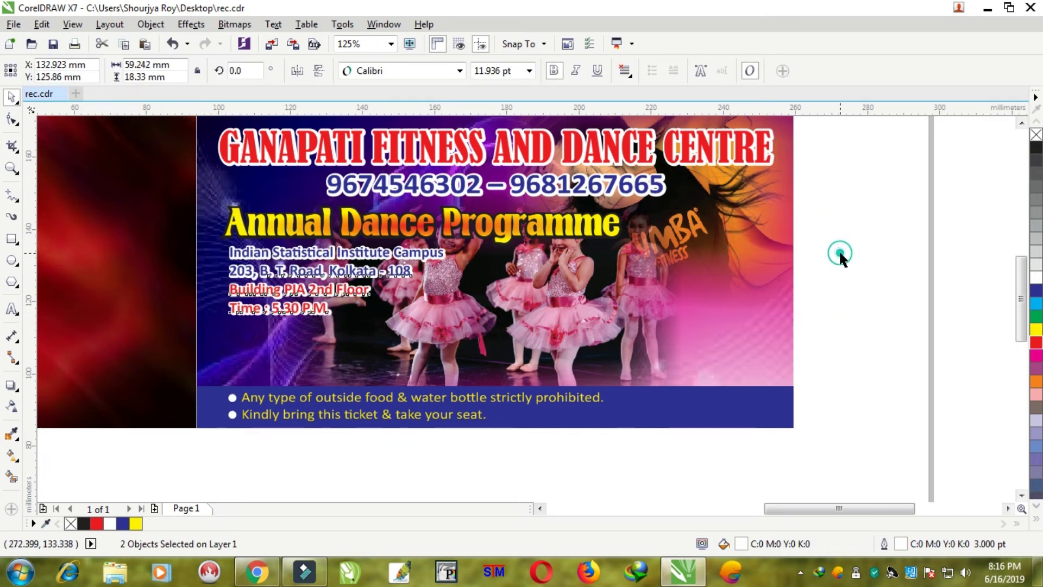
scroll(294, 347, up, 1)
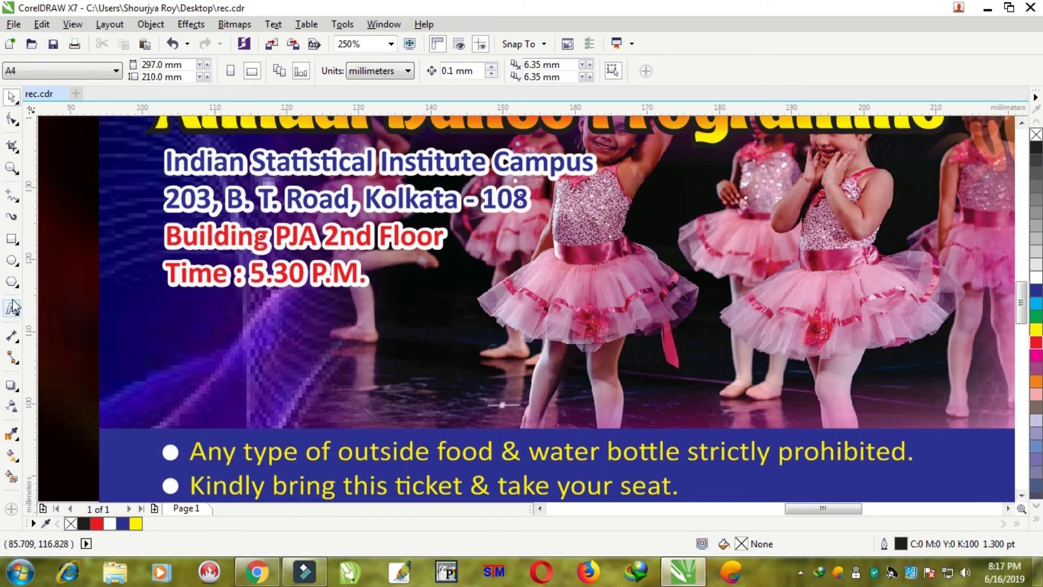
- Draw a white rectangle with a red outline just below the address lines
click(11, 239)
drag(198, 328, 420, 398)
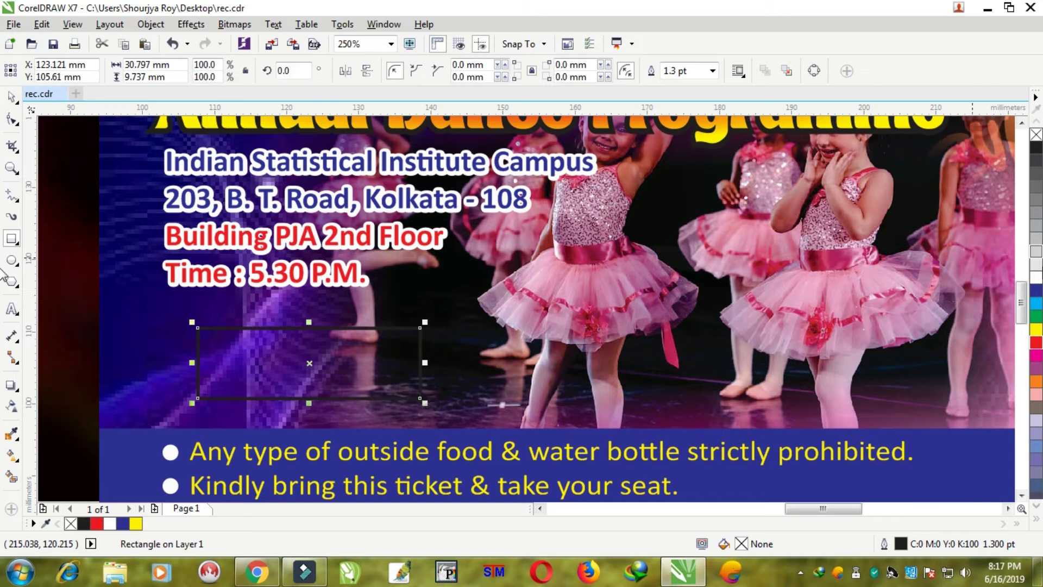
click(1036, 278)
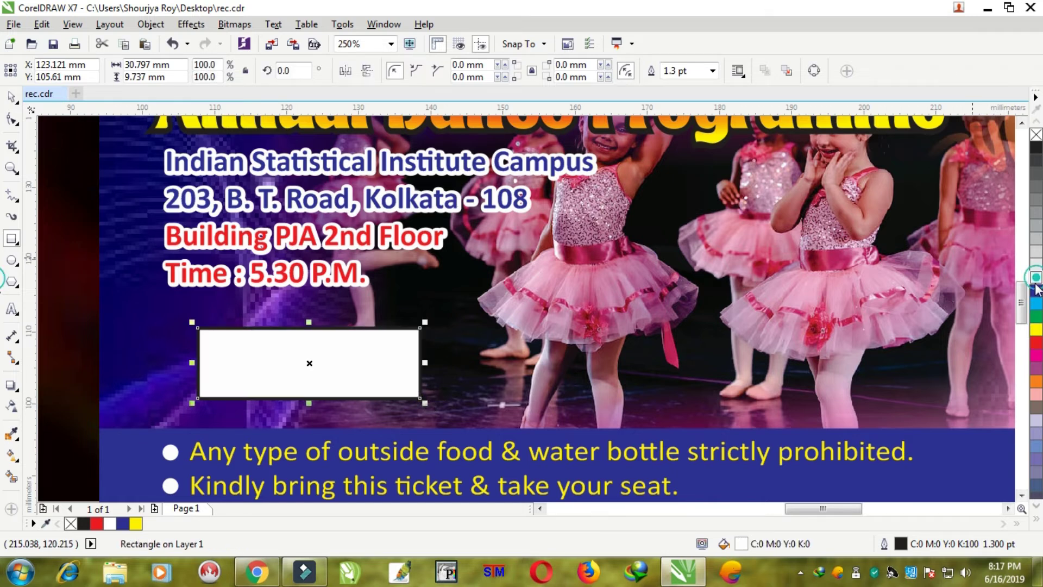
right_click(1037, 353)
right_click(1037, 343)
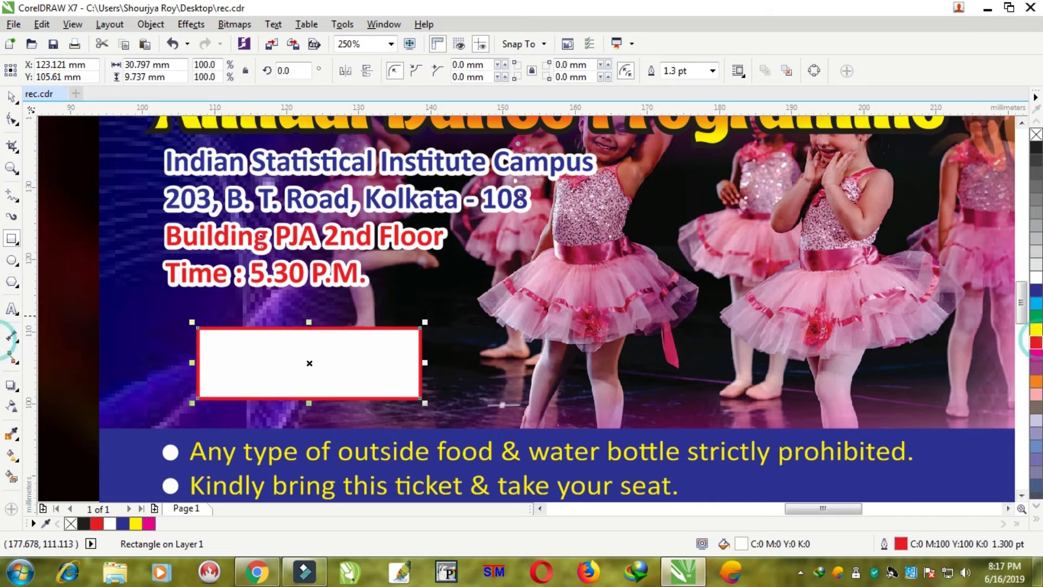
click(11, 97)
drag(273, 339, 289, 343)
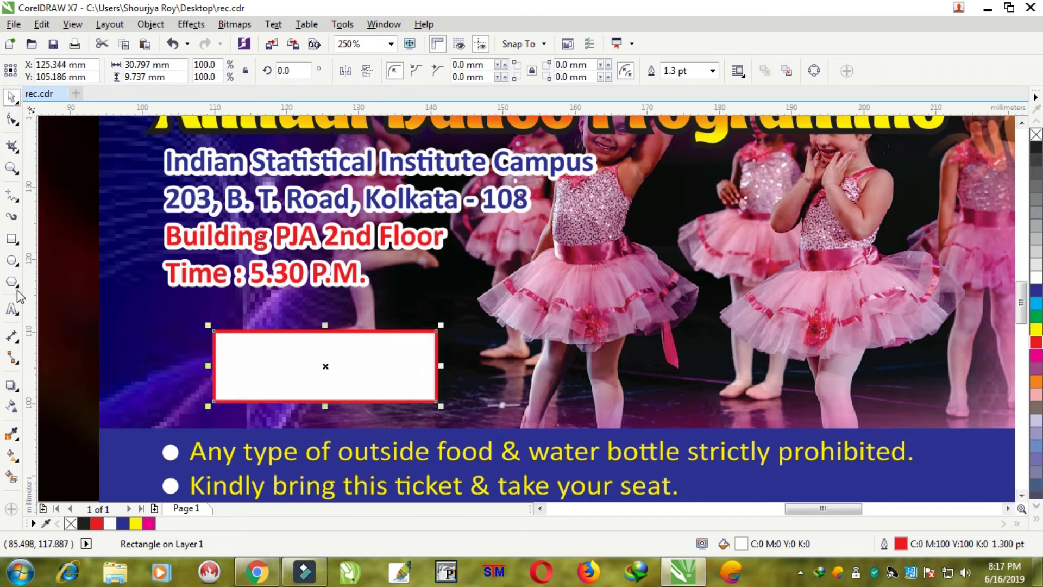
- Copy P.M. from the Time line and paste it as new text to replace
click(11, 308)
drag(309, 271, 382, 268)
key(ctrl+c)
click(476, 384)
key(ctrl+v)
key(ctrl+a)
- Type Rs., enlarge it to about 20 pt, and nudge it right with the box
text(Rs.)
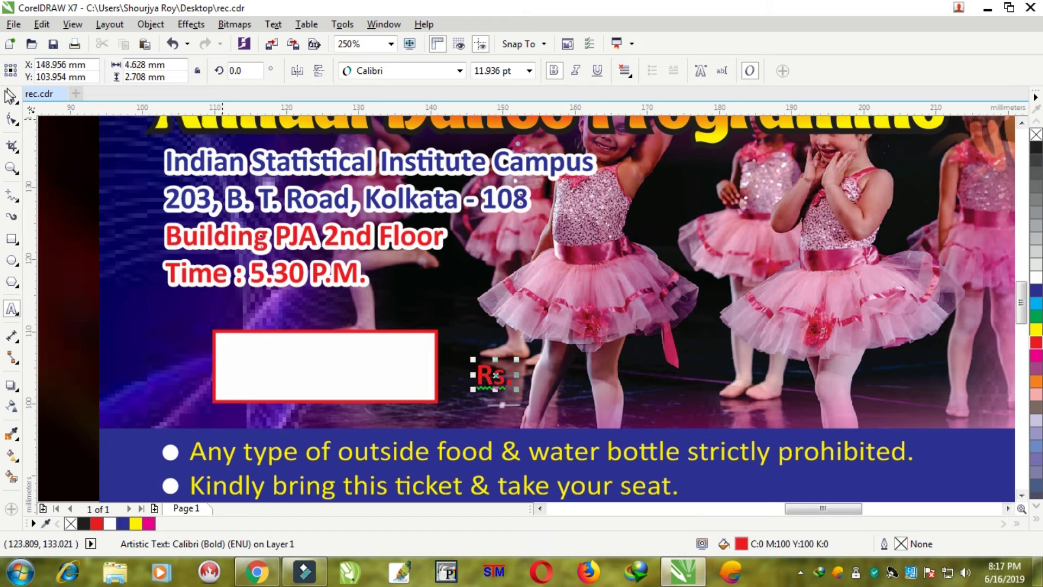
click(12, 97)
drag(518, 359, 183, 368)
scroll(230, 361, down, 2)
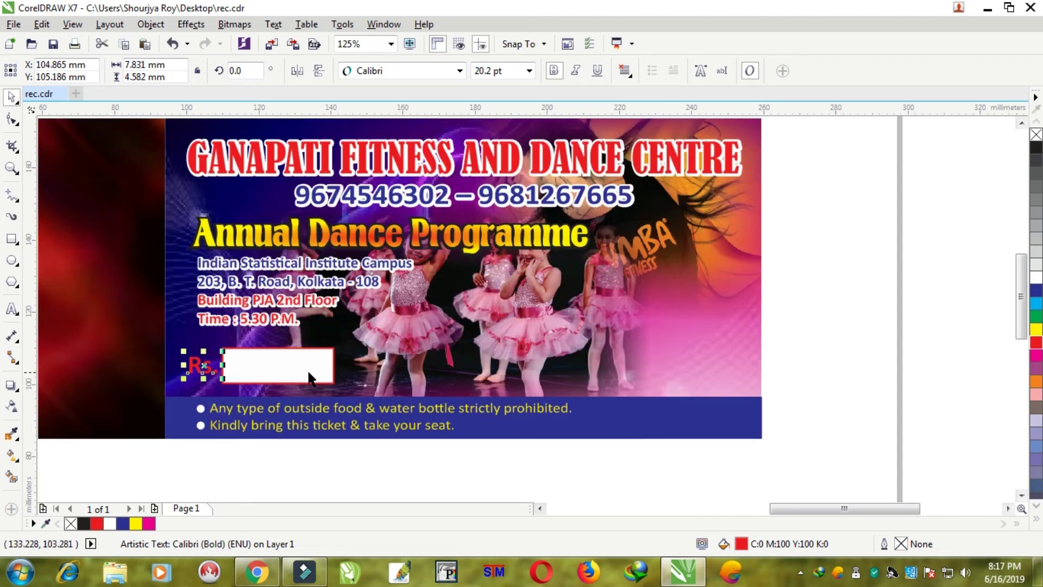
shift+click(286, 367)
scroll(168, 360, up, 2)
key(Right)
key(Right)
key(Right)
key(Right)
key(Right)
key(Right)
key(Right)
key(Right)
key(Right)
key(Right)
key(Right)
key(Right)
key(Right)
key(Right)
key(Right)
key(Right)
key(Right)
key(Right)
key(Right)
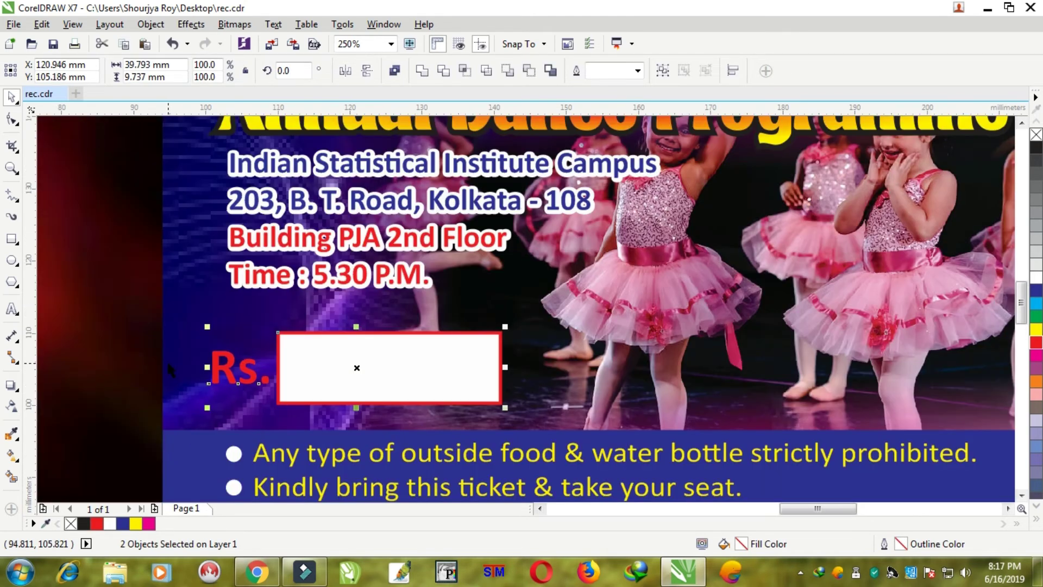
scroll(355, 398, down, 1)
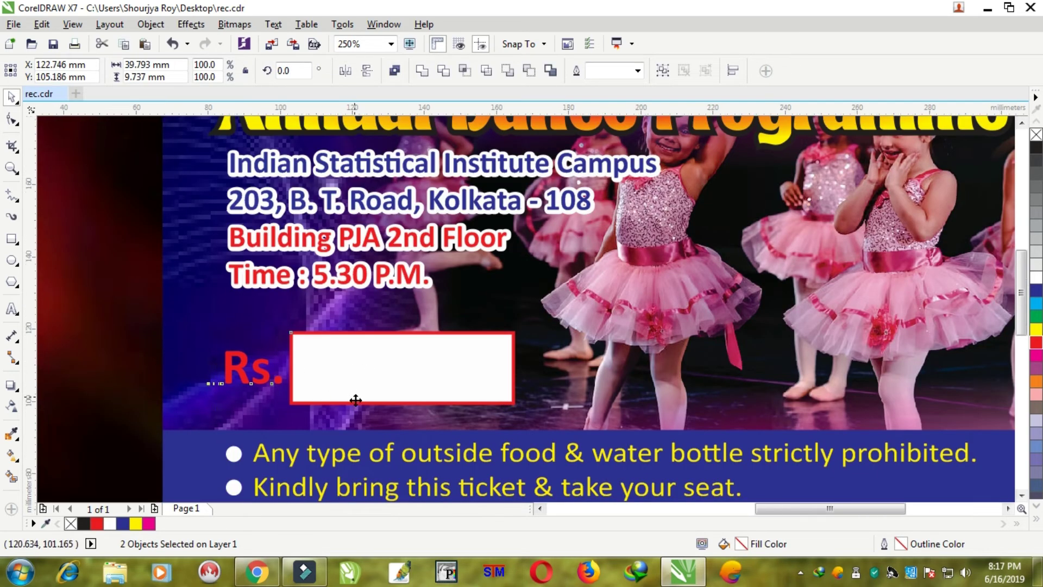
click(542, 484)
- Try yellow and white fills on Rs., add a 2 pt white outline, and undo a black fill
click(286, 375)
click(302, 383)
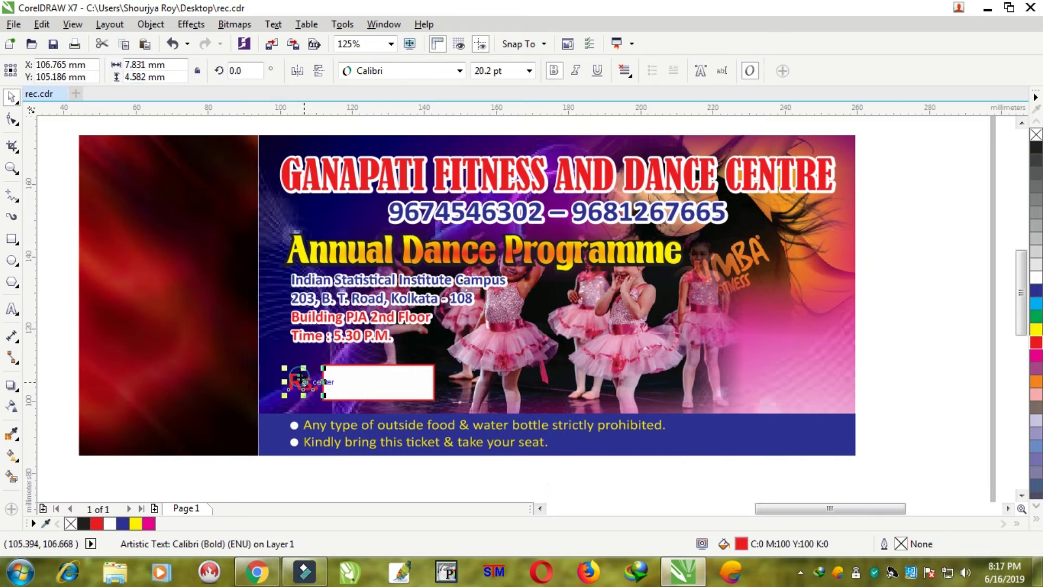
click(1036, 330)
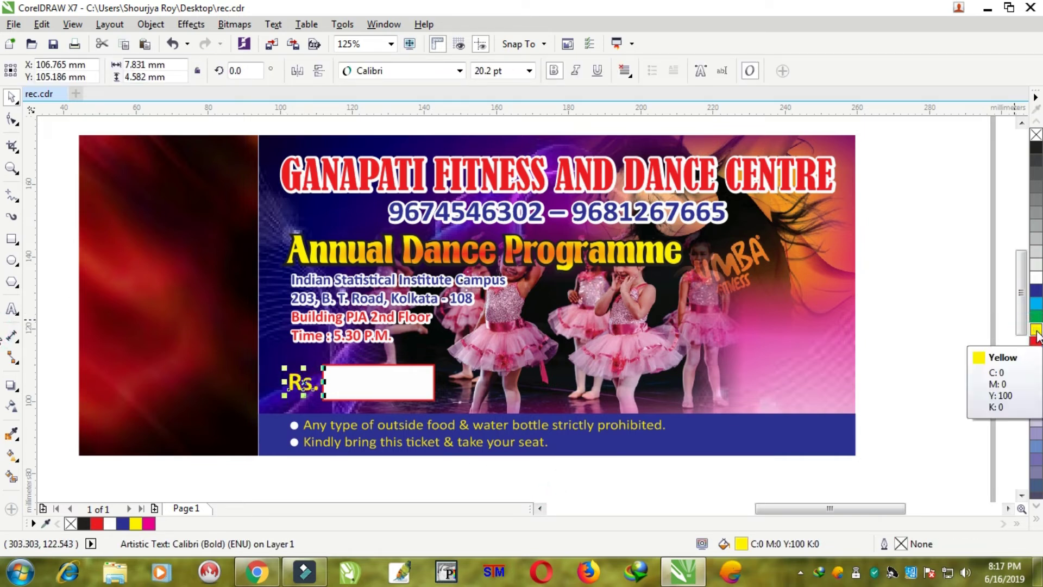
click(1036, 278)
right_click(1036, 278)
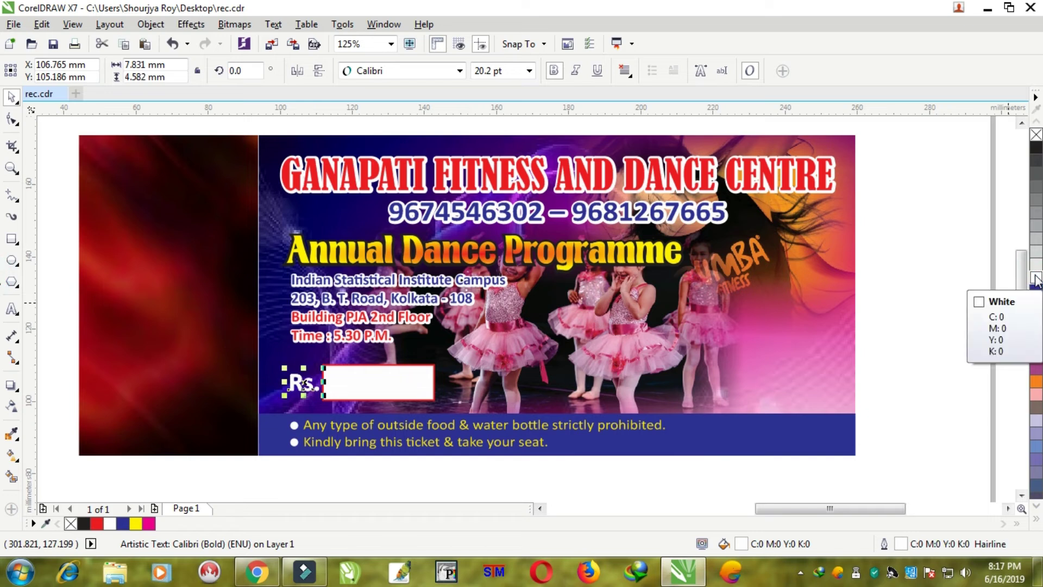
key(F12)
key(Tab)
text(2)
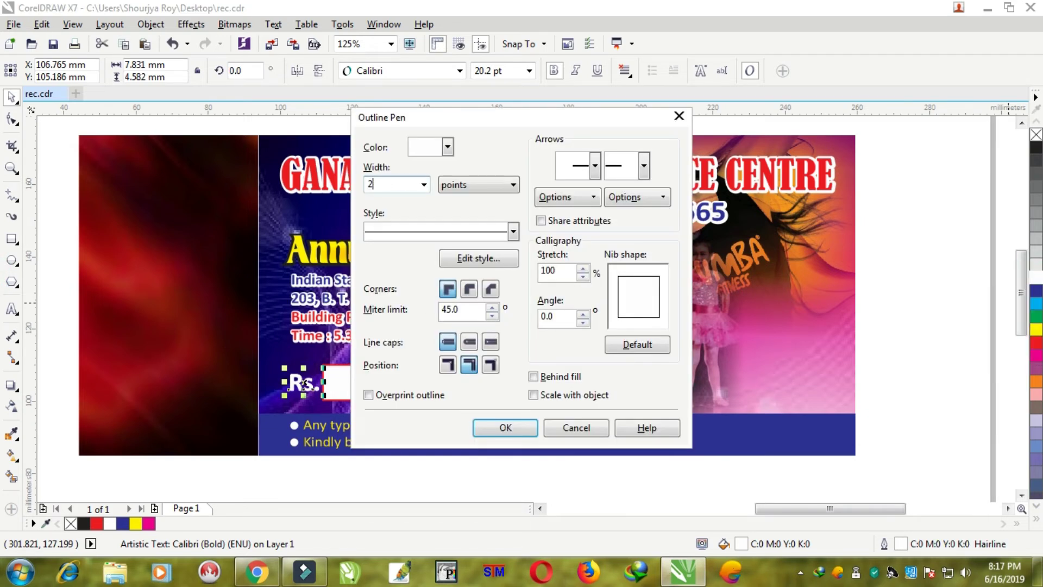
key(Return)
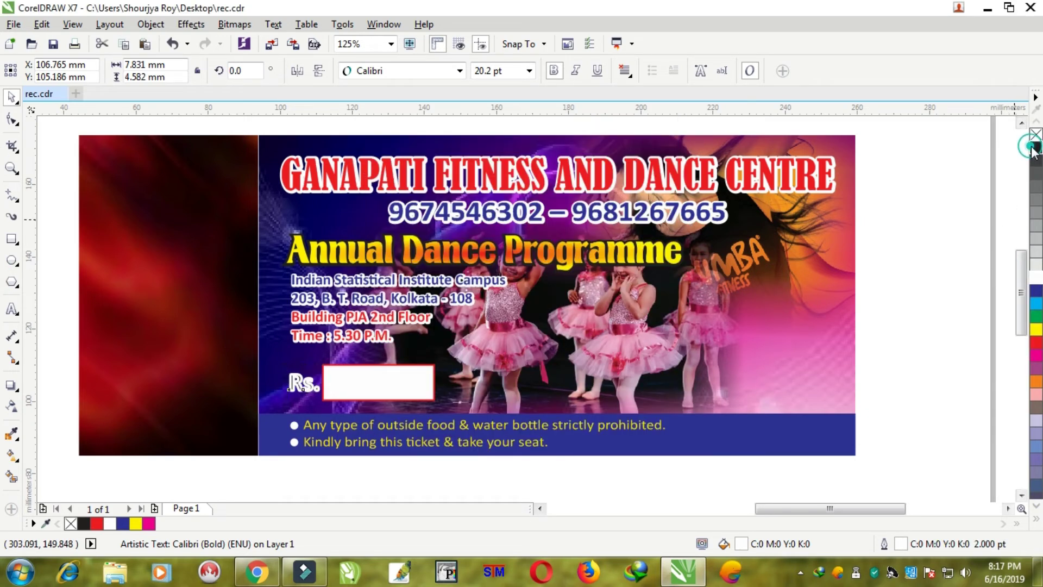
click(1034, 159)
click(944, 209)
key(ctrl+z)
click(943, 207)
scroll(911, 256, down, 1)
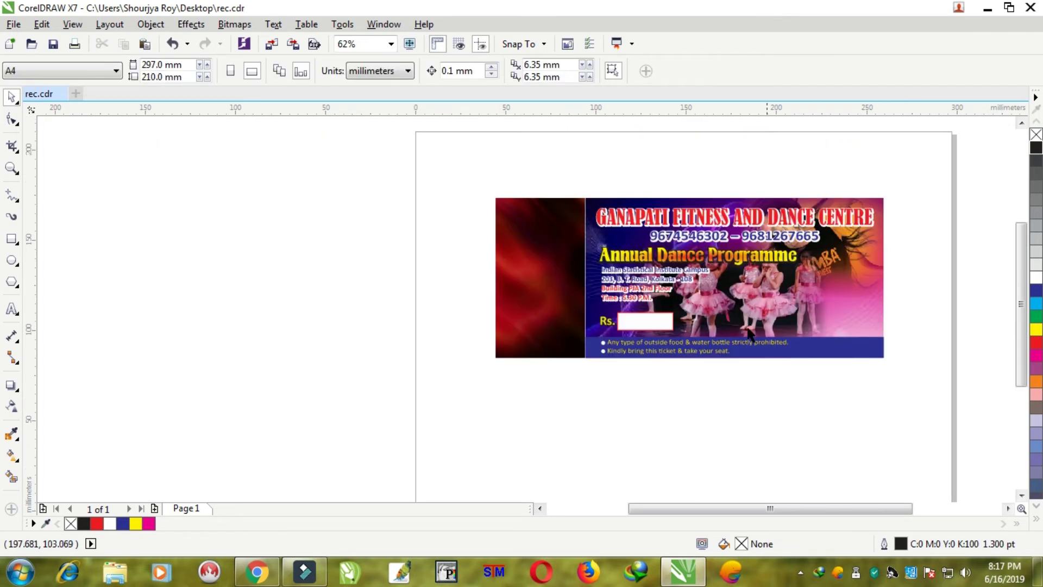
- Stretch the dancing-girls photo wider to the right and nudge it down into place
scroll(807, 283, up, 1)
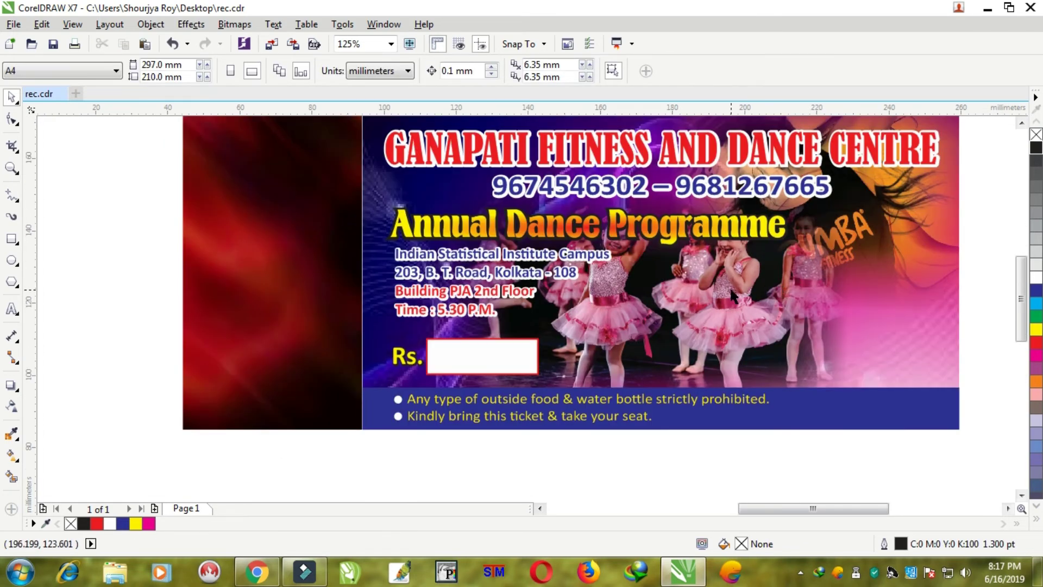
click(769, 287)
drag(862, 281, 950, 282)
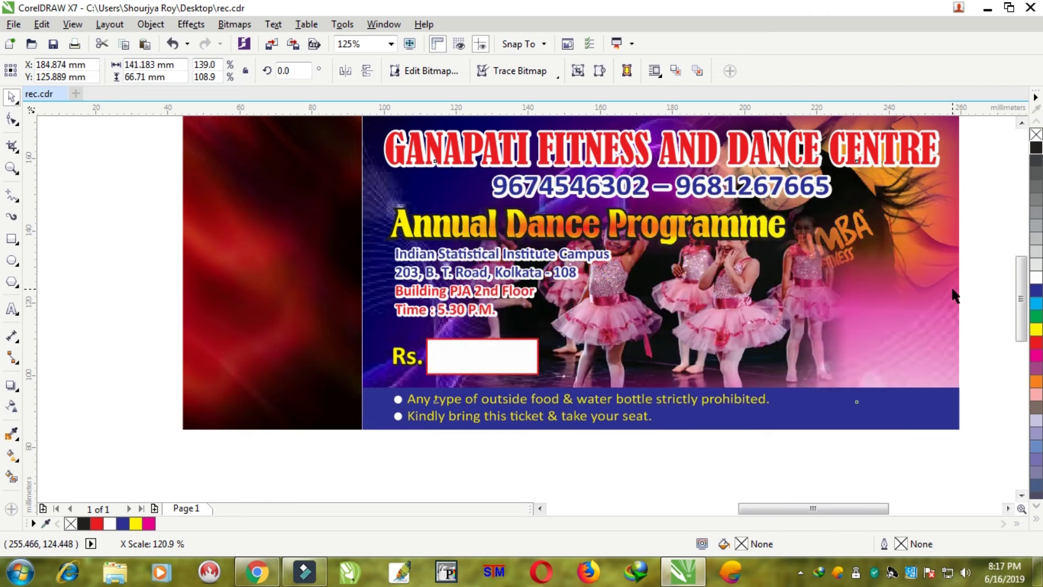
key(Right)
key(Right)
key(Right)
key(Right)
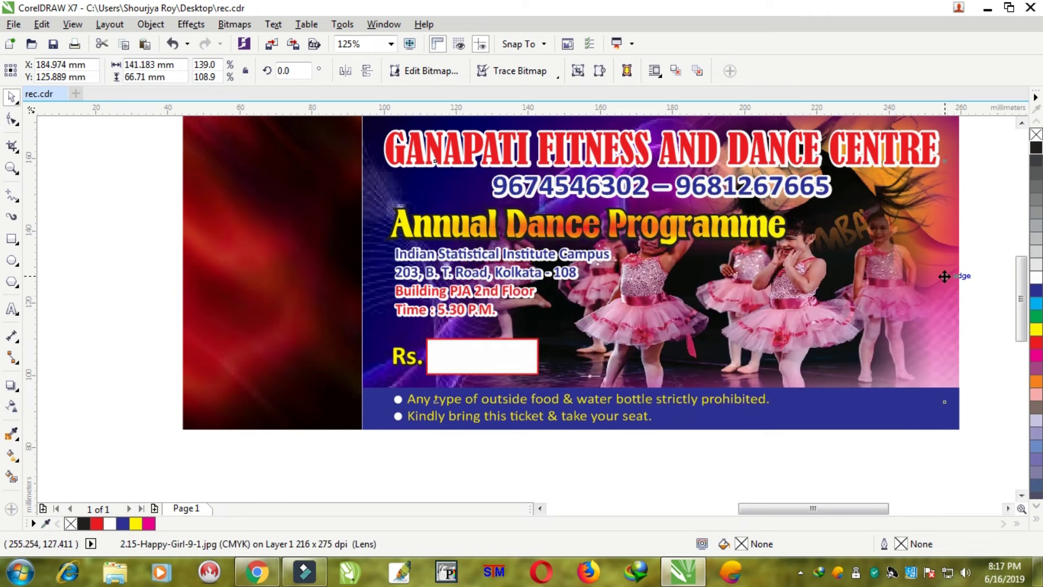
key(Down)
key(Down)
key(Down)
key(Down)
key(Down)
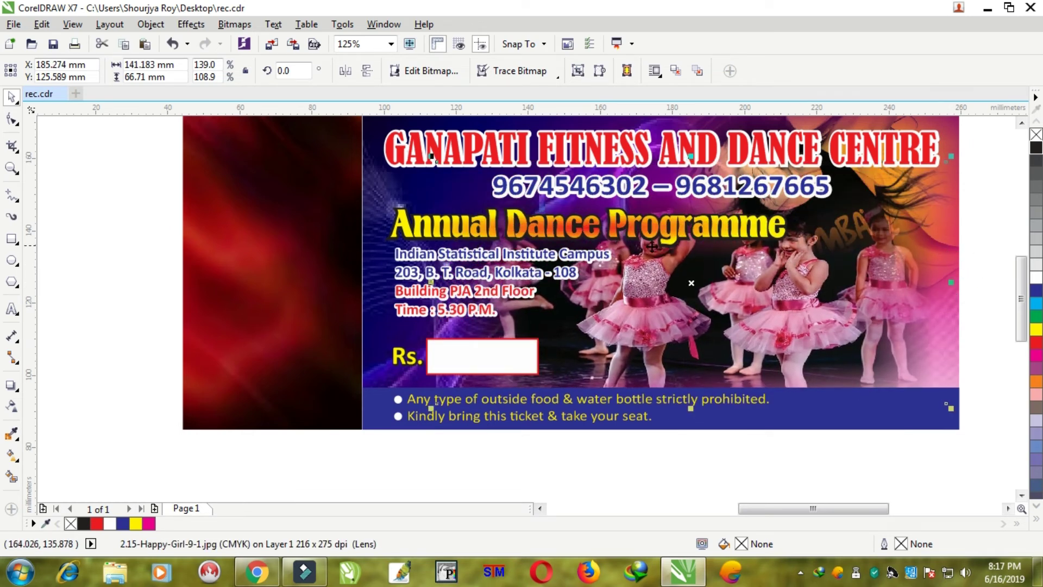
key(Down)
key(Down)
key(Down)
key(Down)
key(Down)
key(Down)
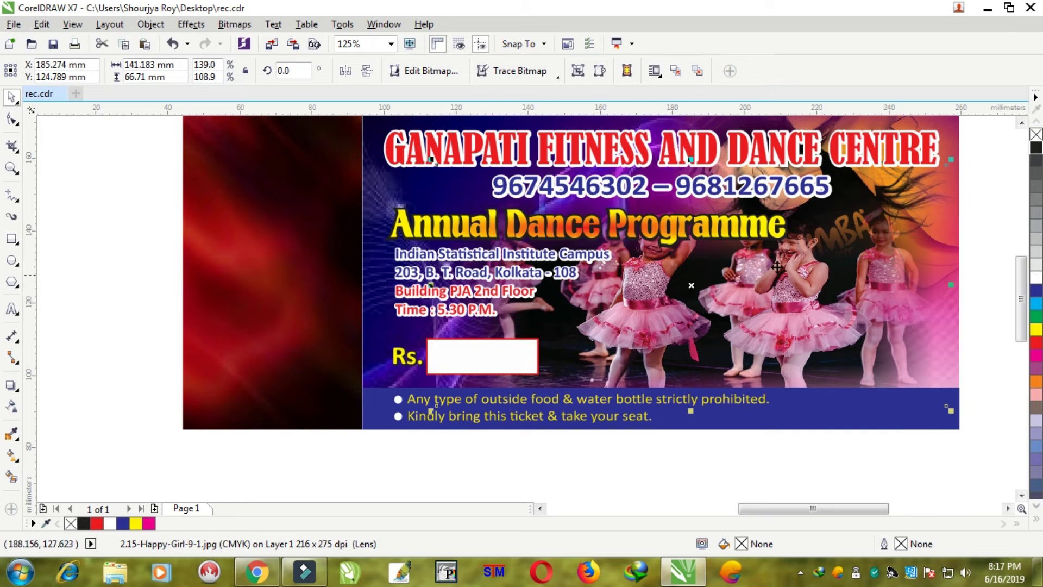
- Narrow the photo to about 121 mm and move it up and right, keeping its stacking order
drag(950, 284, 879, 287)
drag(748, 309, 798, 324)
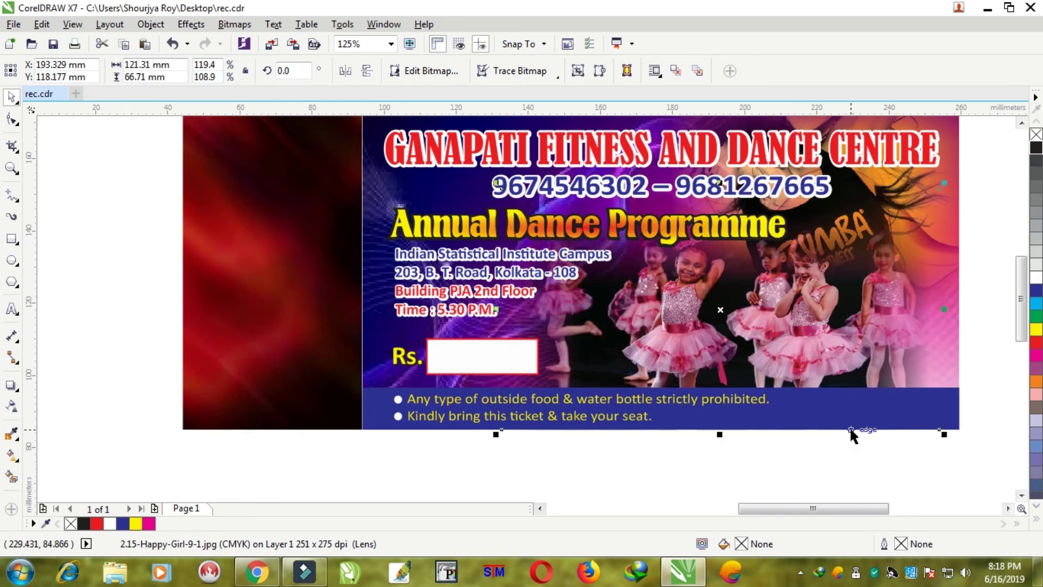
key(shift+Page_Up)
key(ctrl+z)
click(860, 475)
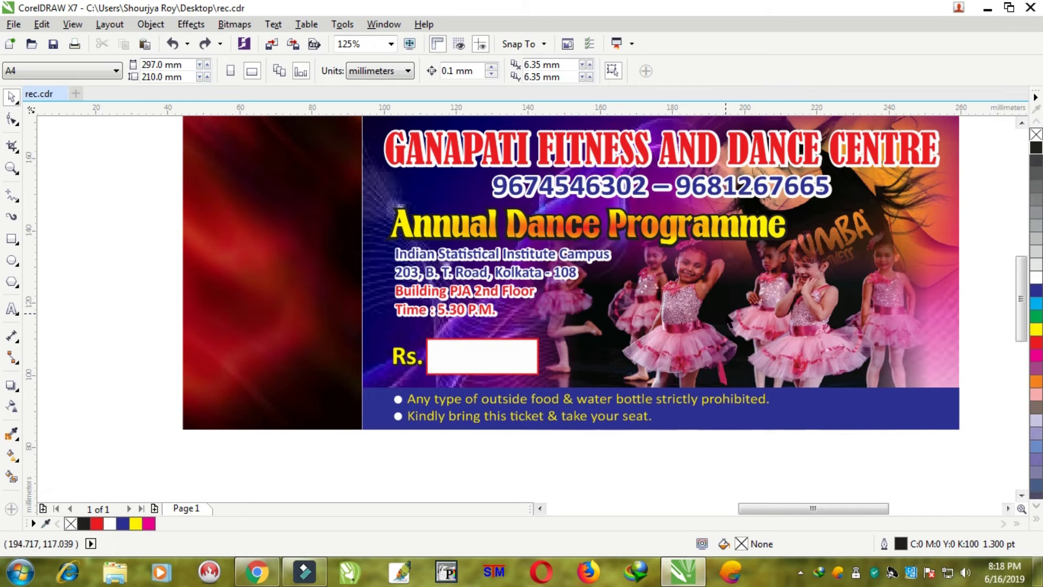
- Draw a rectangle covering the red left panel of the ticket
scroll(723, 314, down, 2)
scroll(649, 310, up, 2)
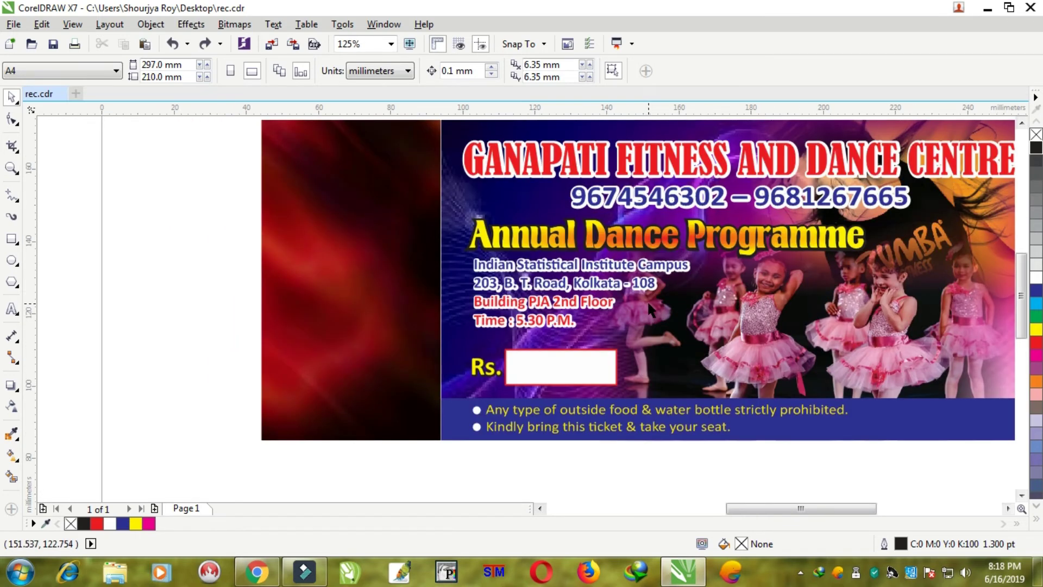
scroll(650, 311, down, 3)
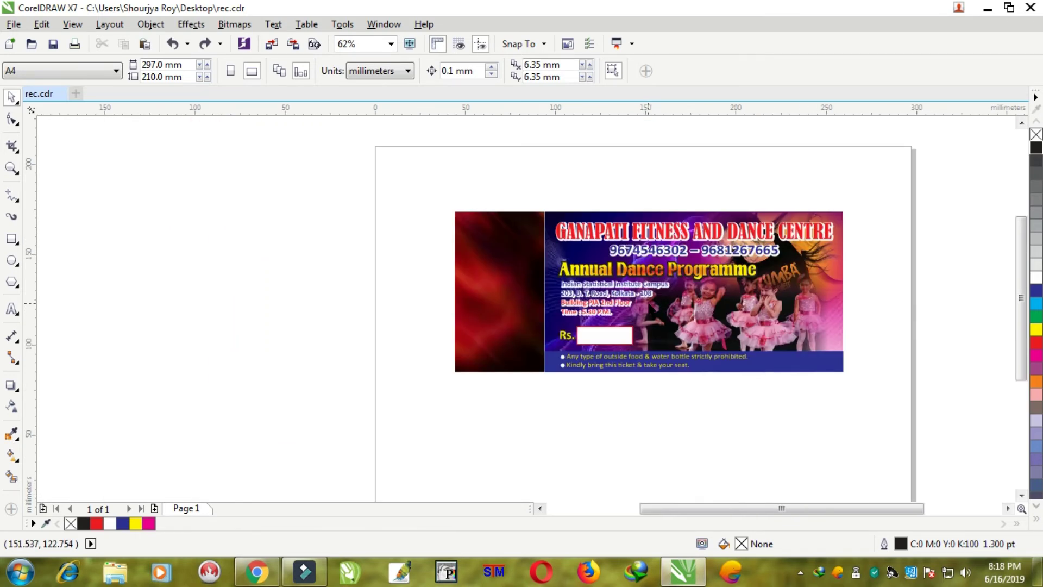
click(20, 238)
scroll(427, 218, up, 3)
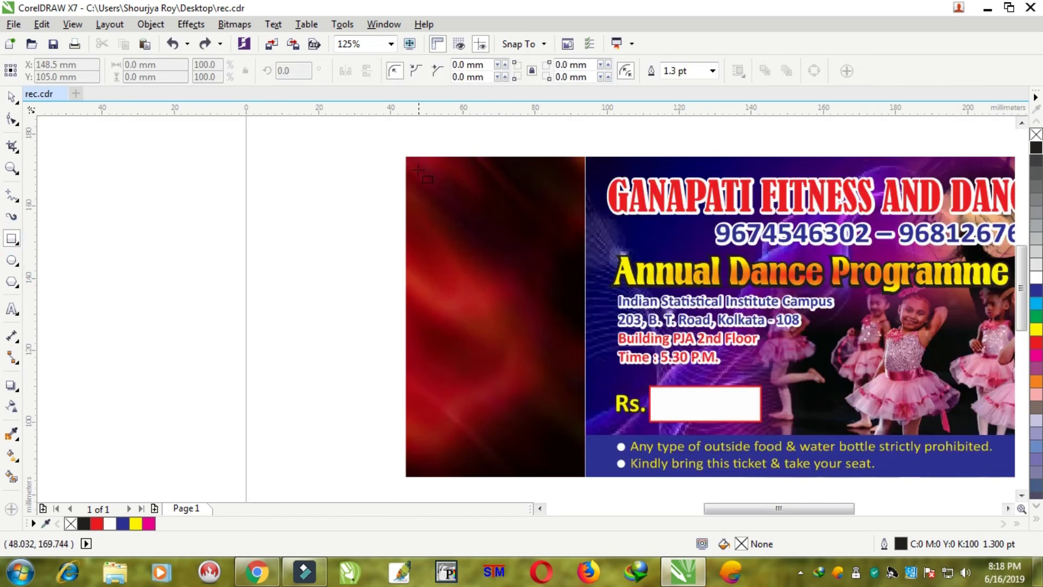
drag(415, 167, 580, 471)
- Give the rectangle a 2 pt dashed yellow outline, then deselect it
key(F12)
text(2)
key(Return)
key(F12)
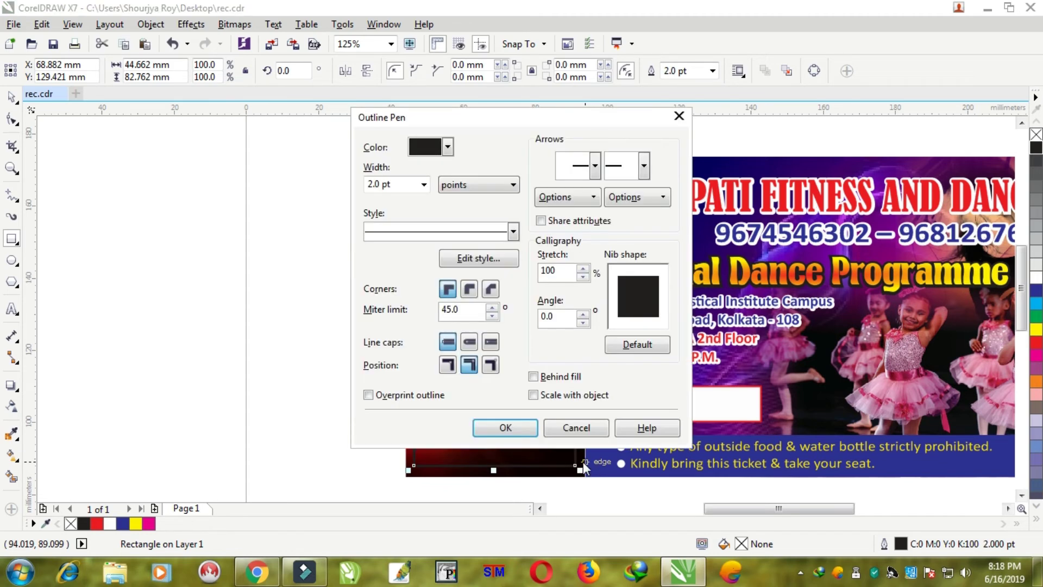
click(417, 229)
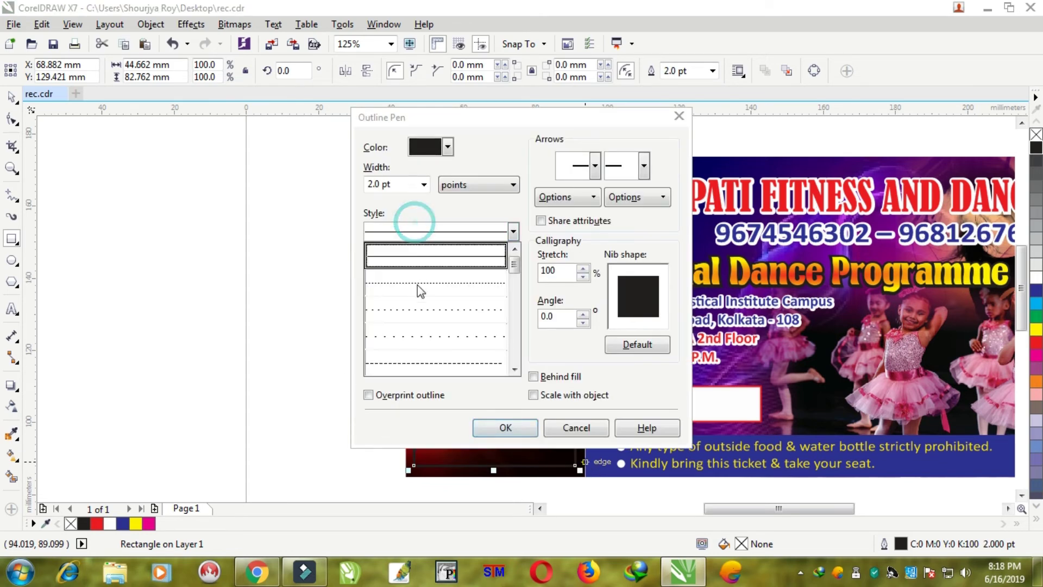
click(408, 373)
click(497, 428)
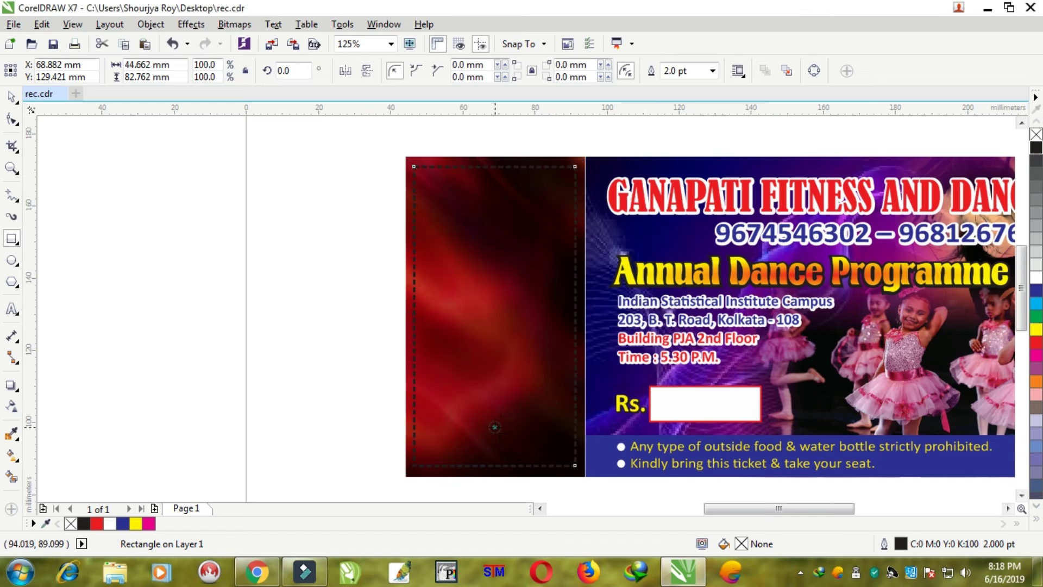
right_click(1037, 329)
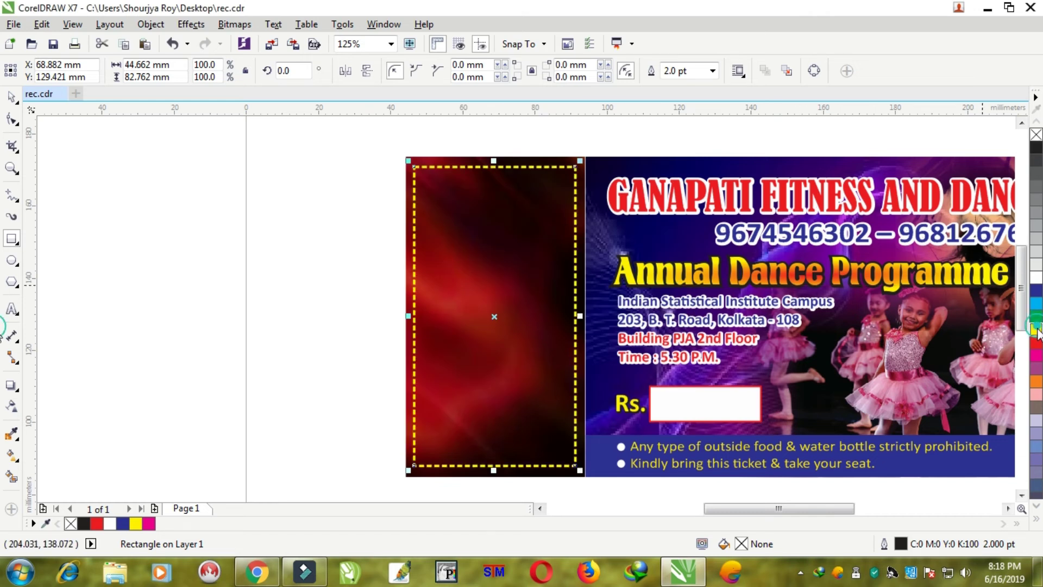
click(11, 96)
click(228, 205)
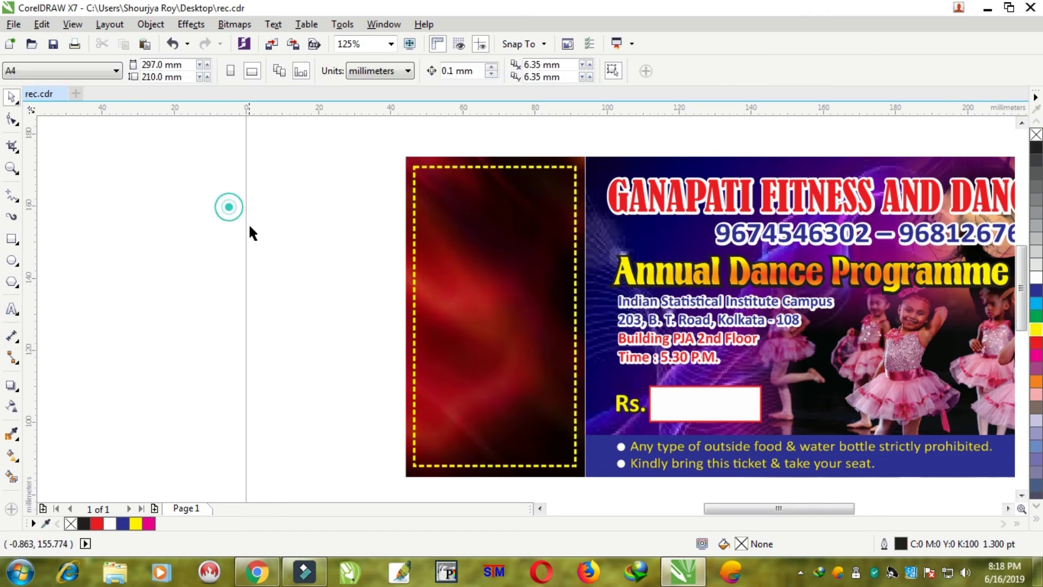
scroll(249, 223, down, 1)
- Move the dancer image from the pasteboard onto the red panel, nudging it right and down
scroll(486, 275, up, 1)
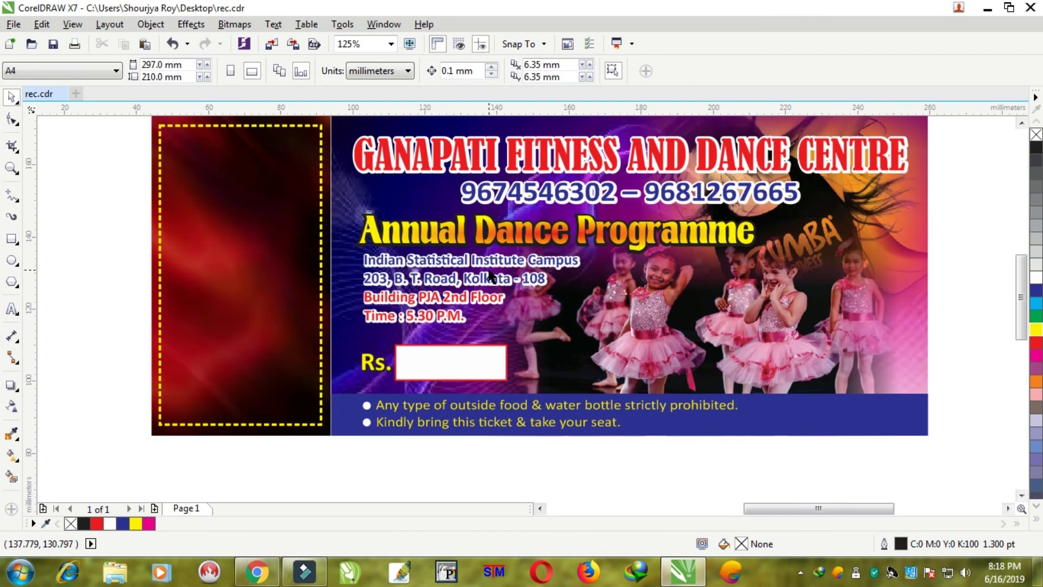
scroll(491, 275, down, 4)
drag(115, 321, 428, 281)
scroll(428, 274, up, 4)
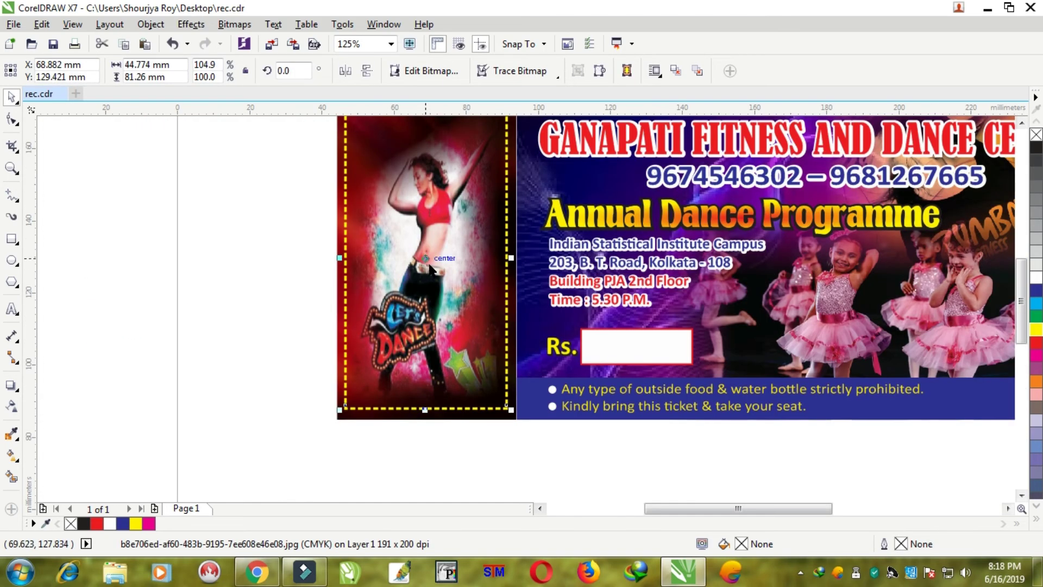
scroll(429, 267, down, 1)
scroll(429, 245, up, 1)
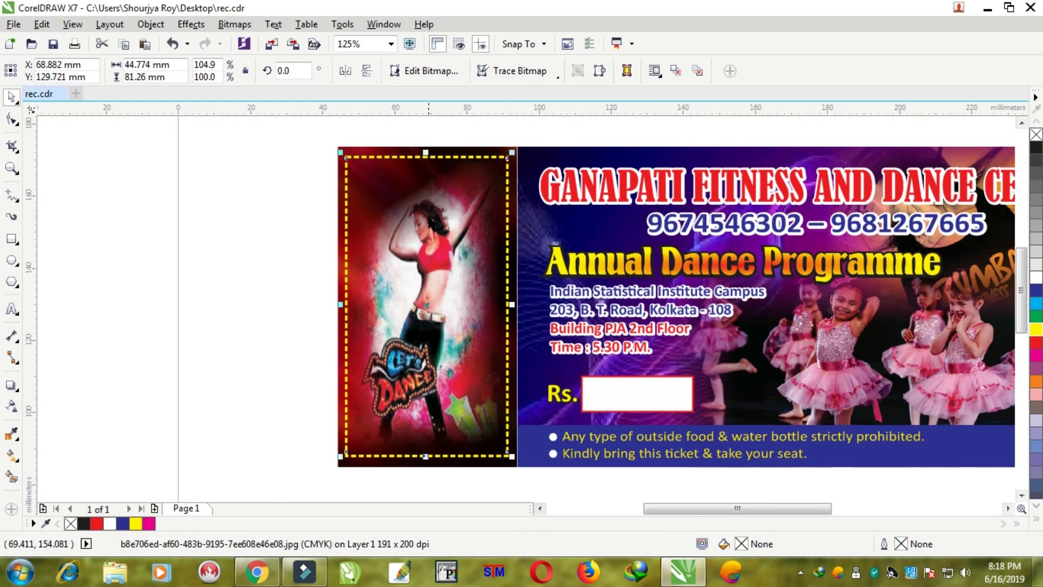
key(Right)
key(Down)
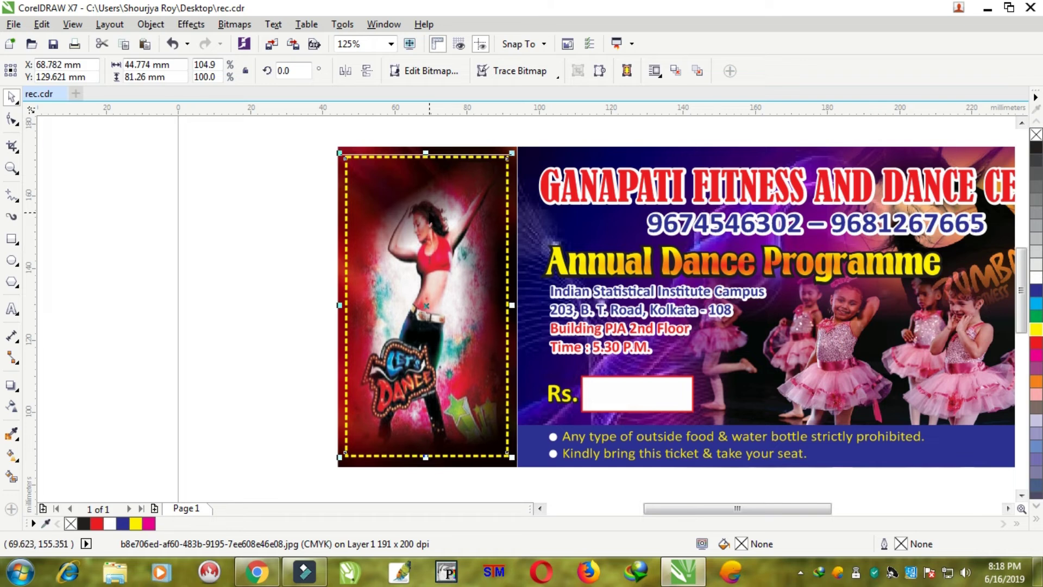
click(214, 241)
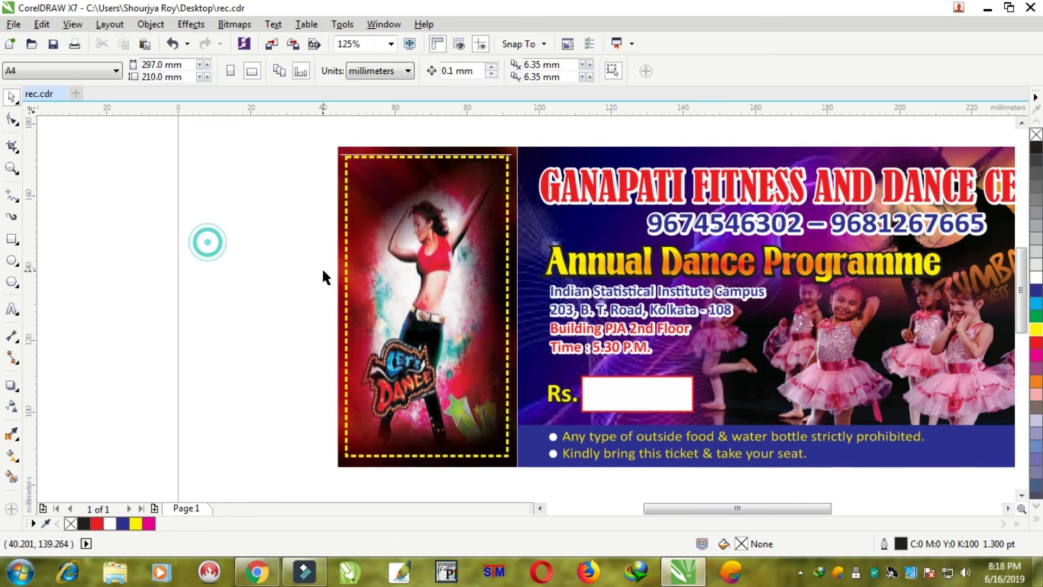
- Zoom out to the full page, then zoom in to frame the whole ticket
scroll(322, 267, right, 1)
key(F3)
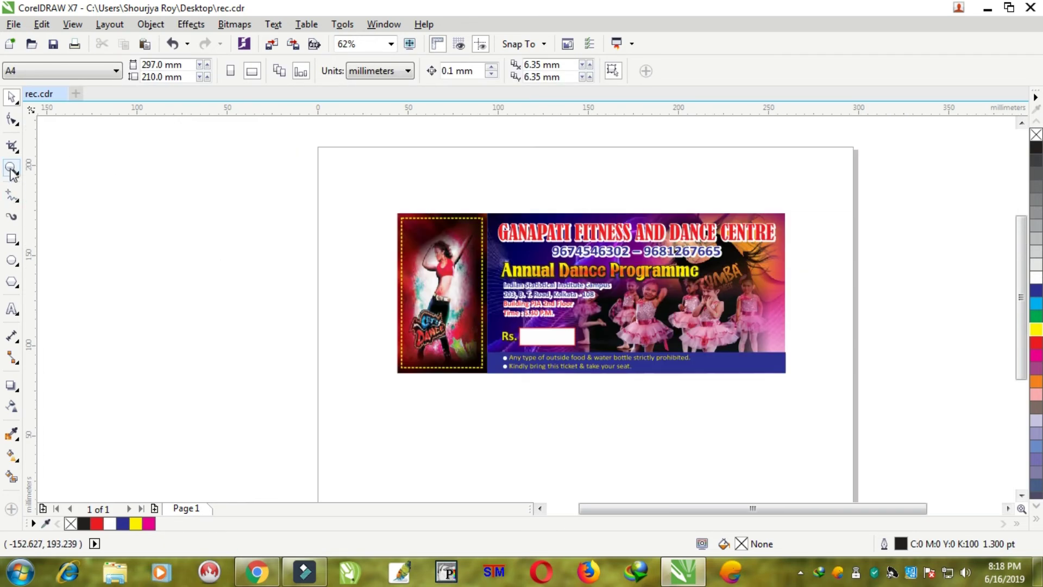
click(11, 168)
drag(386, 195, 824, 380)
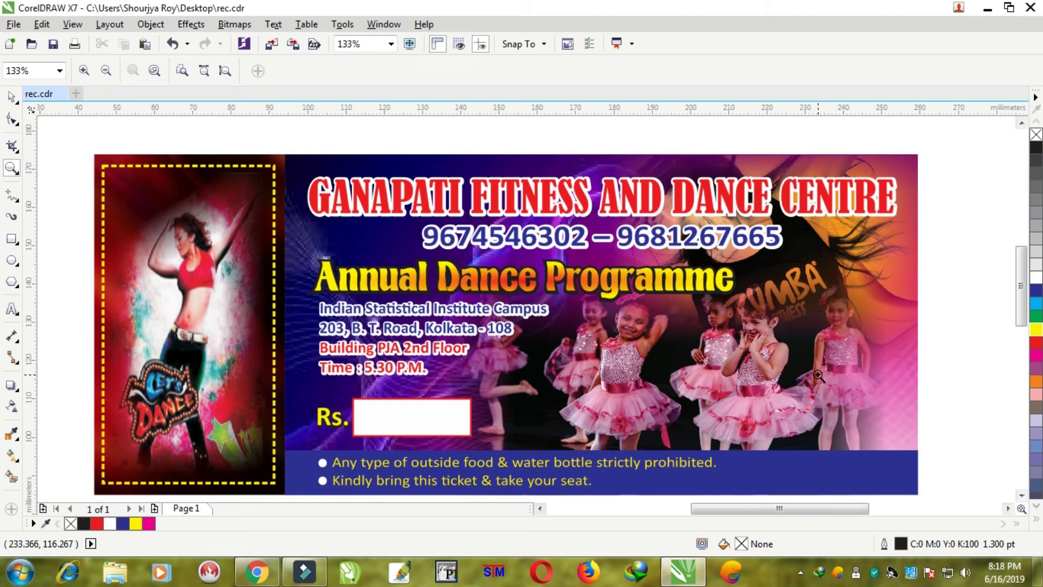
click(12, 310)
scroll(325, 271, down, 1)
- Type the five activity names on separate lines above the ticket and shift the list up-left
scroll(376, 186, up, 1)
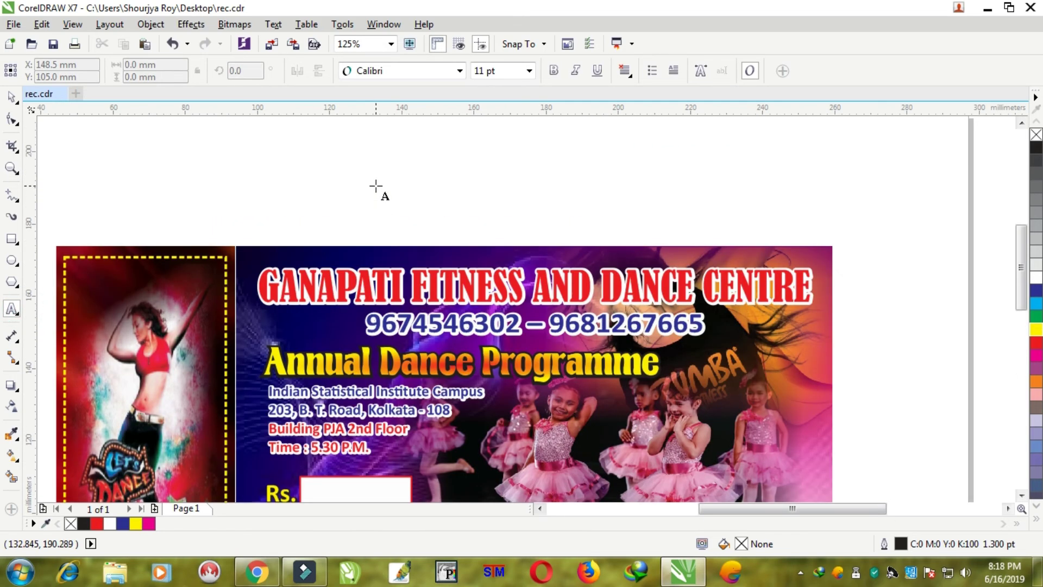
click(376, 186)
text(Fitness Workout)
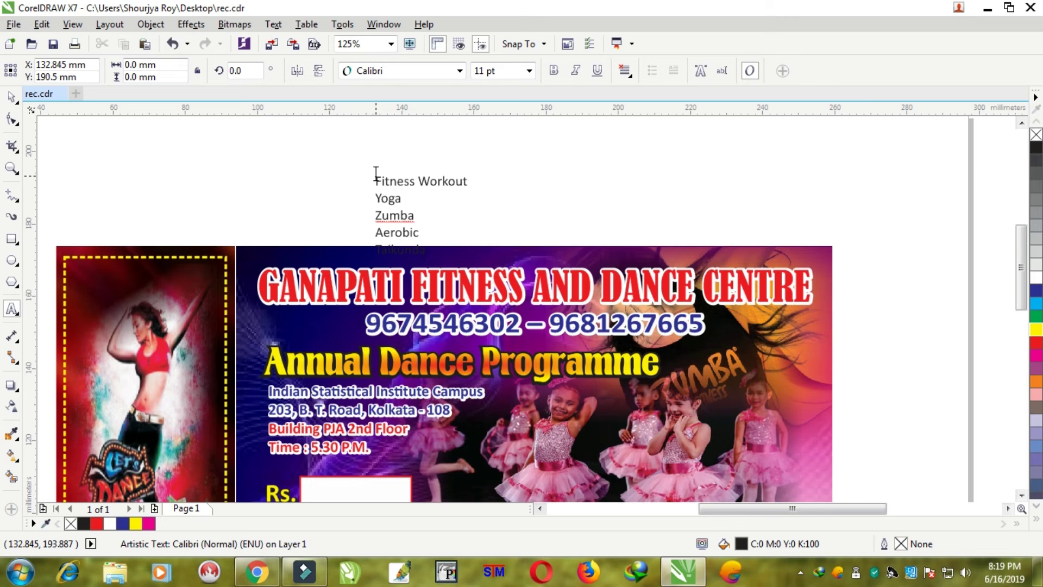
key(ctrl+space)
drag(397, 212, 372, 168)
scroll(381, 201, up, 1)
- Correct 'Taikunda' to 'Taekwondo' and move the list left above the red panel
click(13, 309)
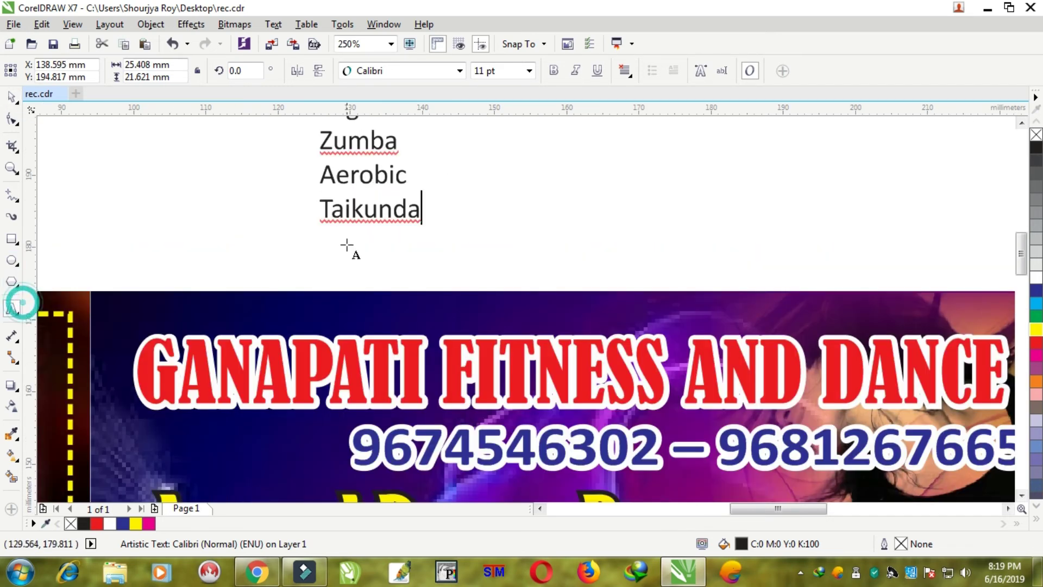
drag(318, 209, 456, 207)
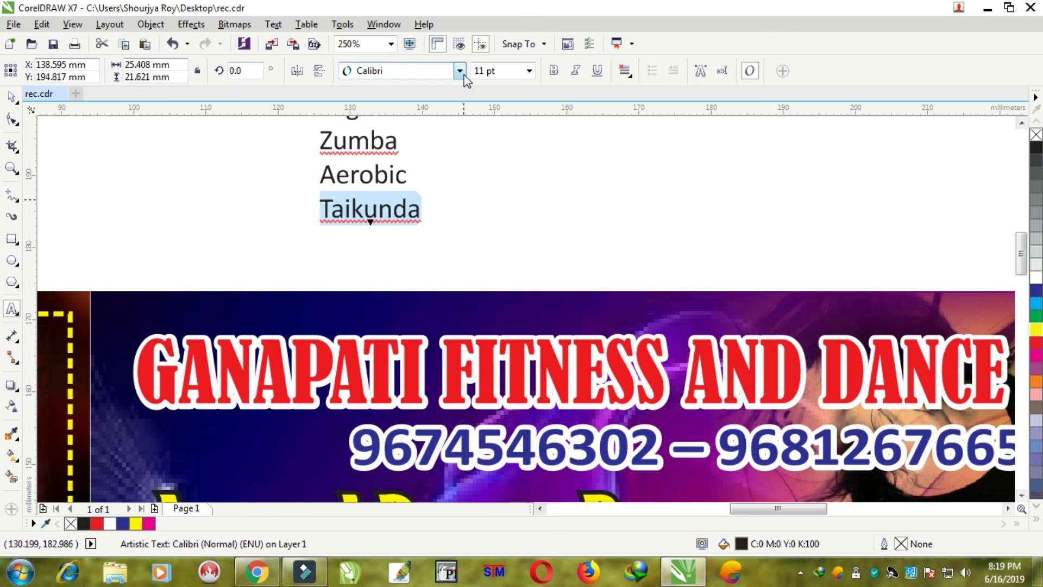
text(Taekwondo)
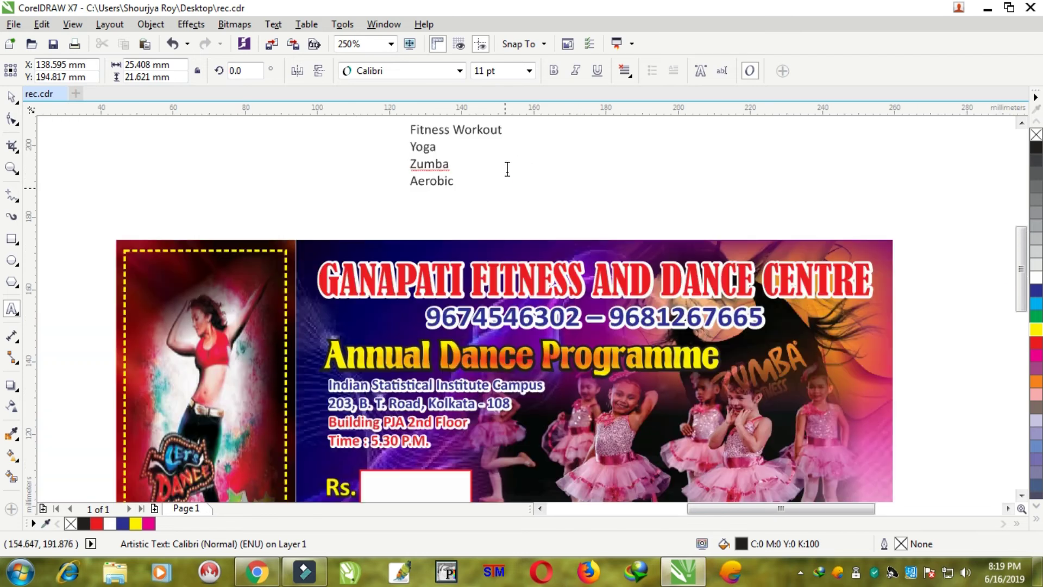
scroll(502, 167, down, 2)
click(11, 97)
drag(431, 151, 229, 162)
- Set the activity list in the Forte font and enlarge it to about 18.2 pt
click(410, 71)
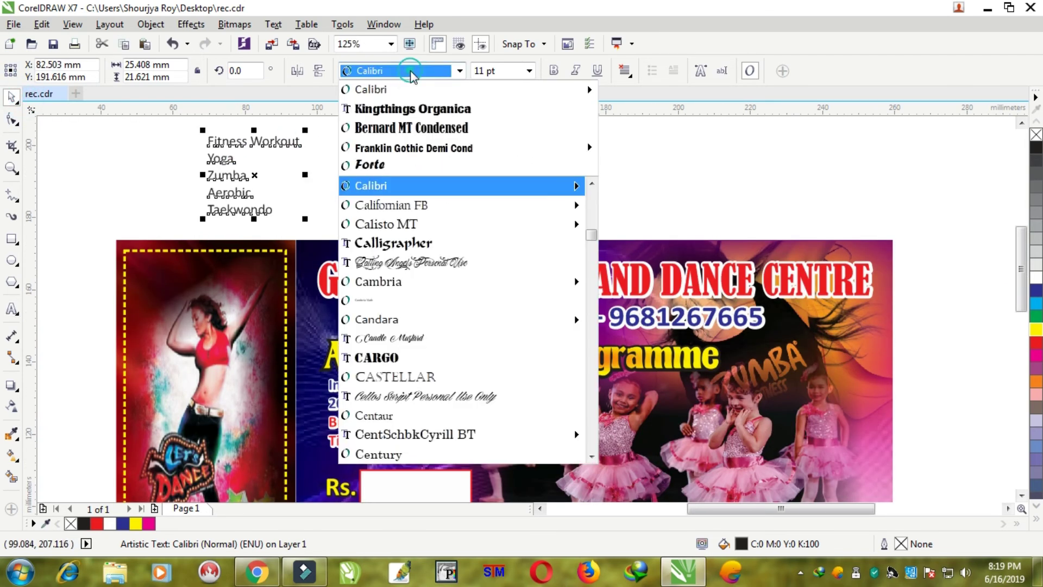
text(Fort)
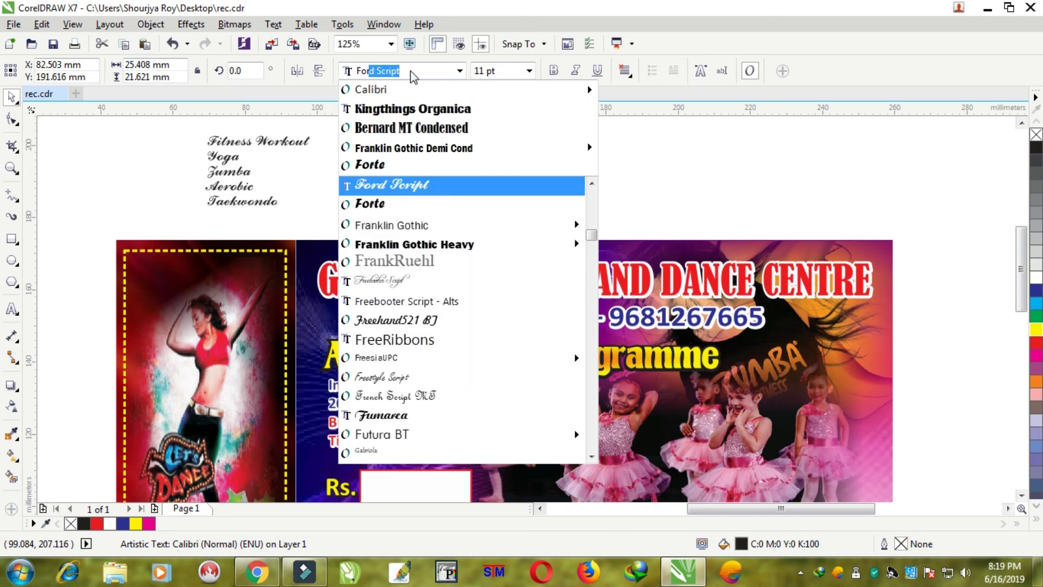
key(Return)
drag(308, 215, 370, 266)
- Move the list to the ticket's left side and break it into separate lines with Ctrl+K
scroll(297, 244, down, 2)
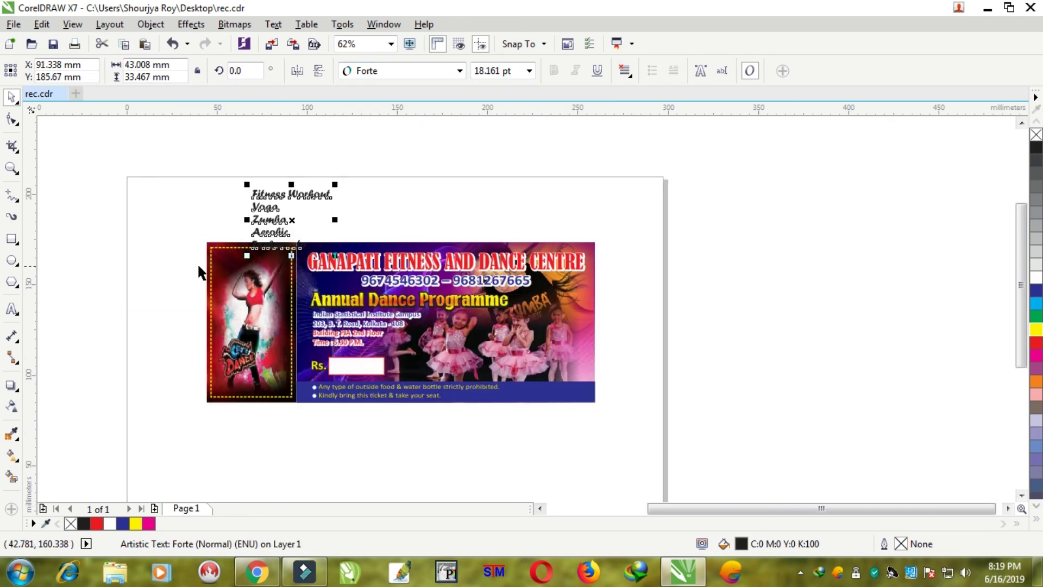
scroll(202, 270, up, 2)
scroll(332, 203, down, 2)
drag(336, 169, 202, 274)
scroll(227, 307, up, 2)
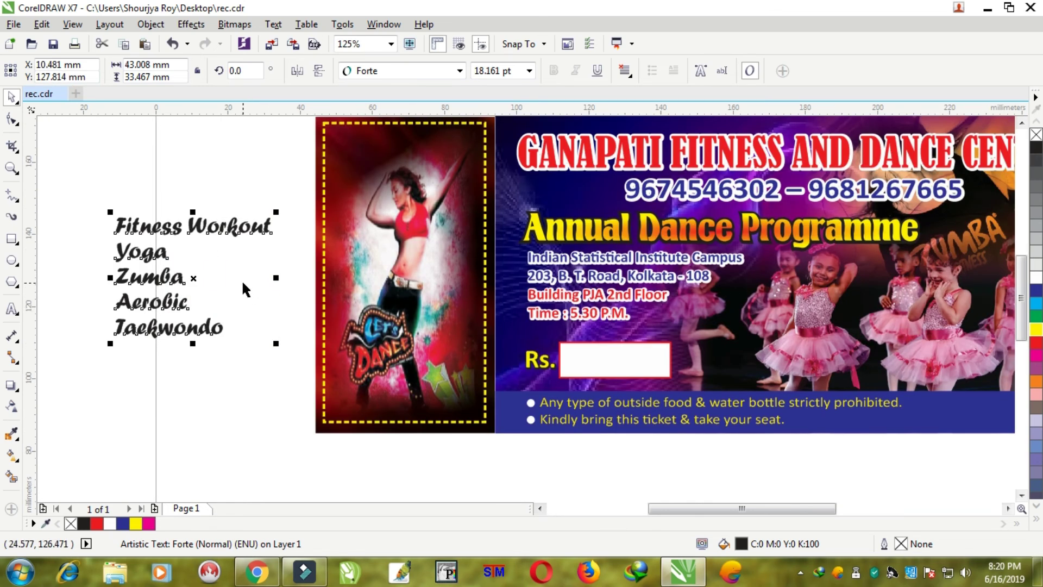
key(ctrl+k)
- Place Fitness Workout across the top of the dancer panel and narrow it to fit
click(97, 140)
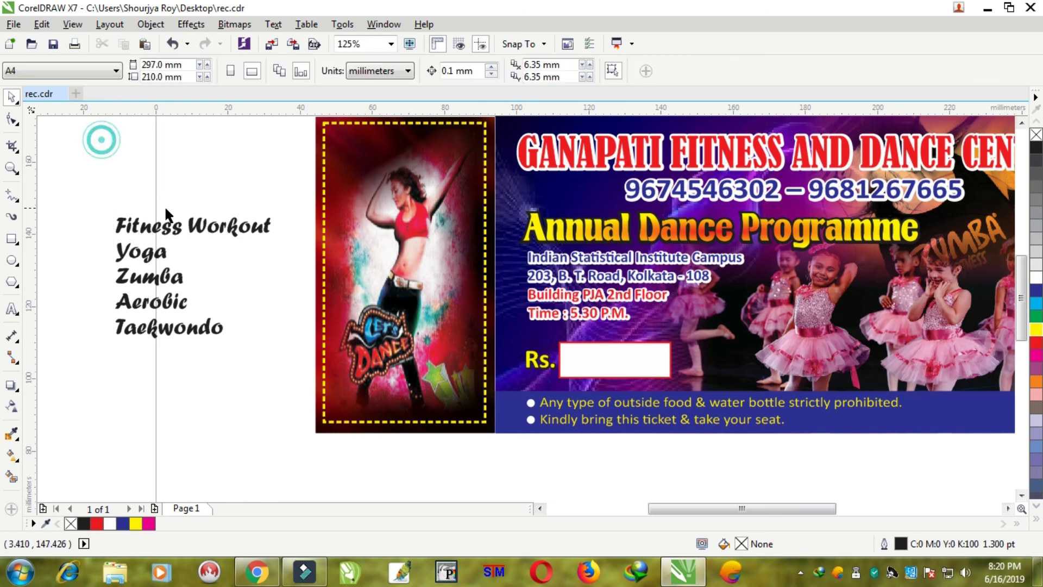
drag(163, 226, 375, 144)
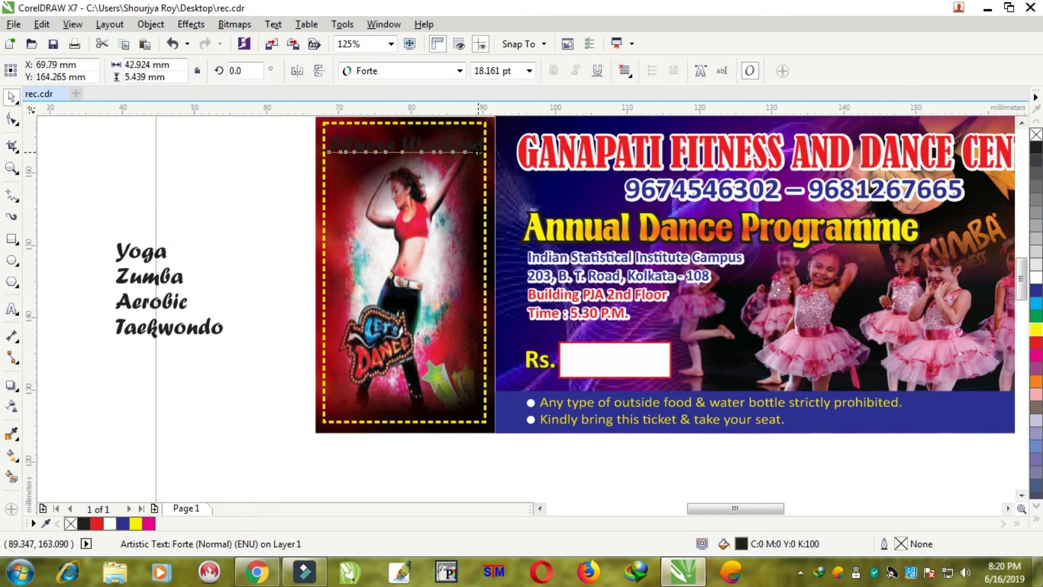
scroll(478, 151, up, 2)
drag(496, 141, 452, 143)
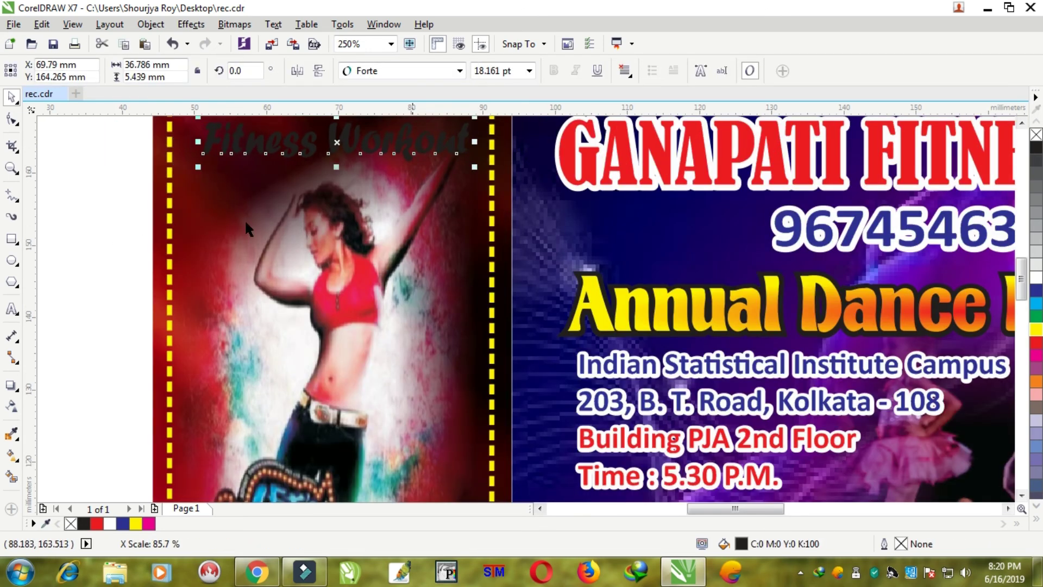
scroll(250, 223, down, 2)
- Move Yoga onto the dancer panel and tilt it to about 40 degrees
drag(44, 295, 402, 247)
scroll(340, 239, up, 2)
click(340, 240)
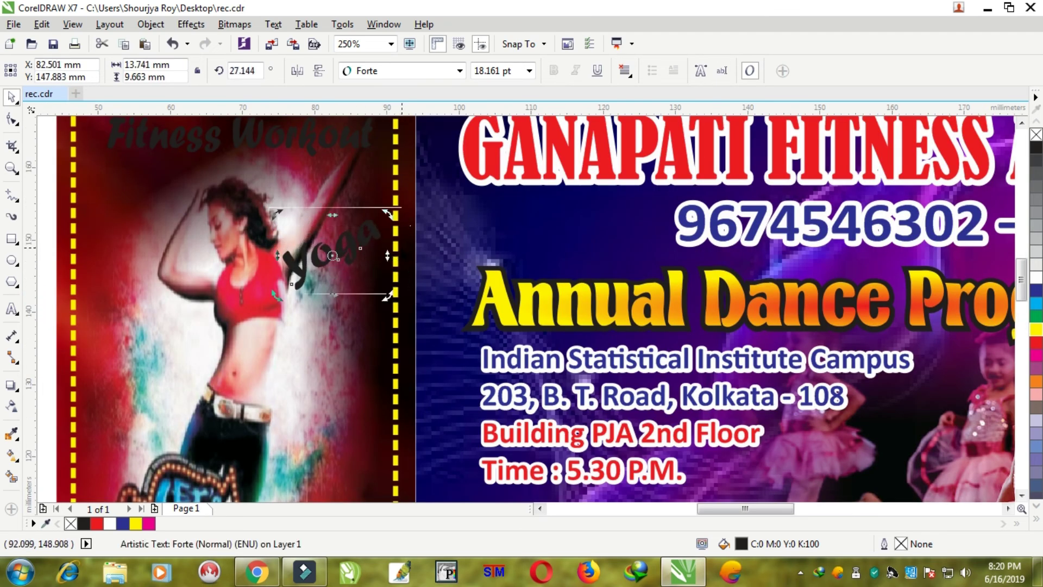
scroll(402, 248, down, 1)
click(191, 219)
scroll(191, 219, up, 1)
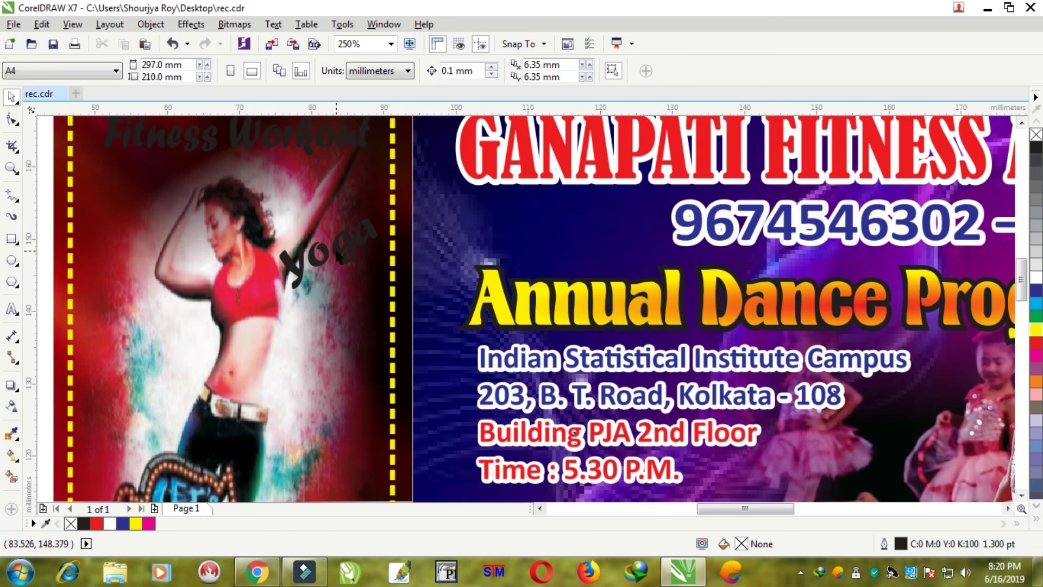
click(337, 253)
drag(392, 290, 423, 282)
scroll(278, 233, down, 1)
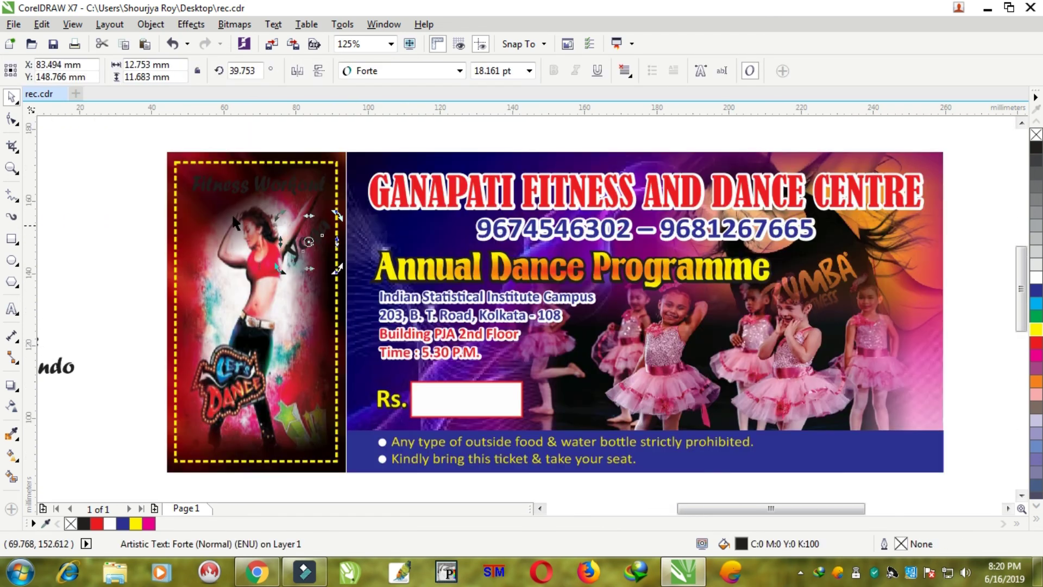
click(108, 190)
scroll(326, 231, up, 1)
- Shrink Yoga slightly, tilt it to about 51 degrees, and shift it up-right
drag(334, 233, 336, 224)
scroll(340, 232, down, 1)
scroll(340, 232, up, 2)
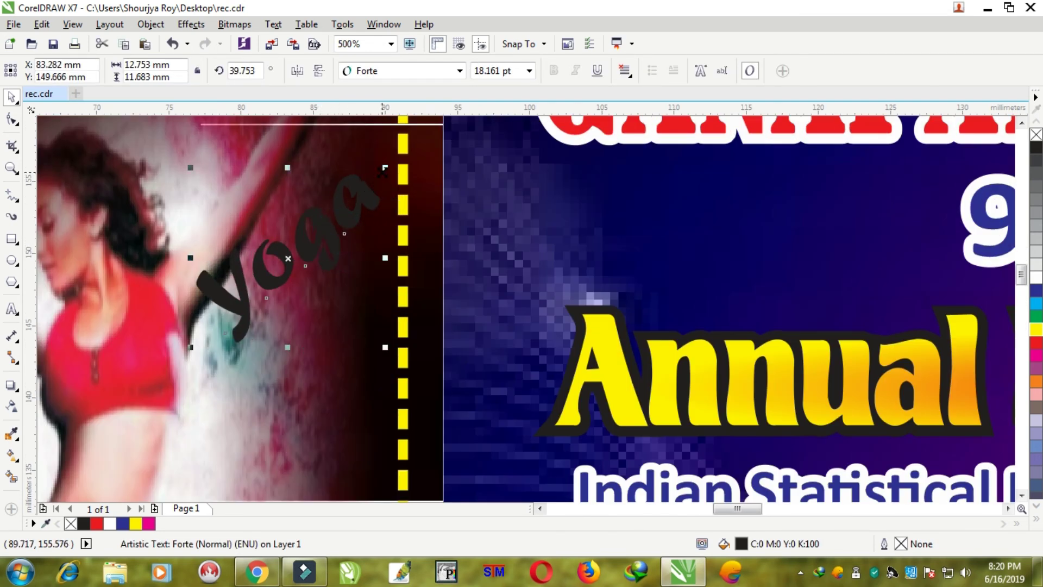
drag(384, 169, 373, 179)
click(326, 239)
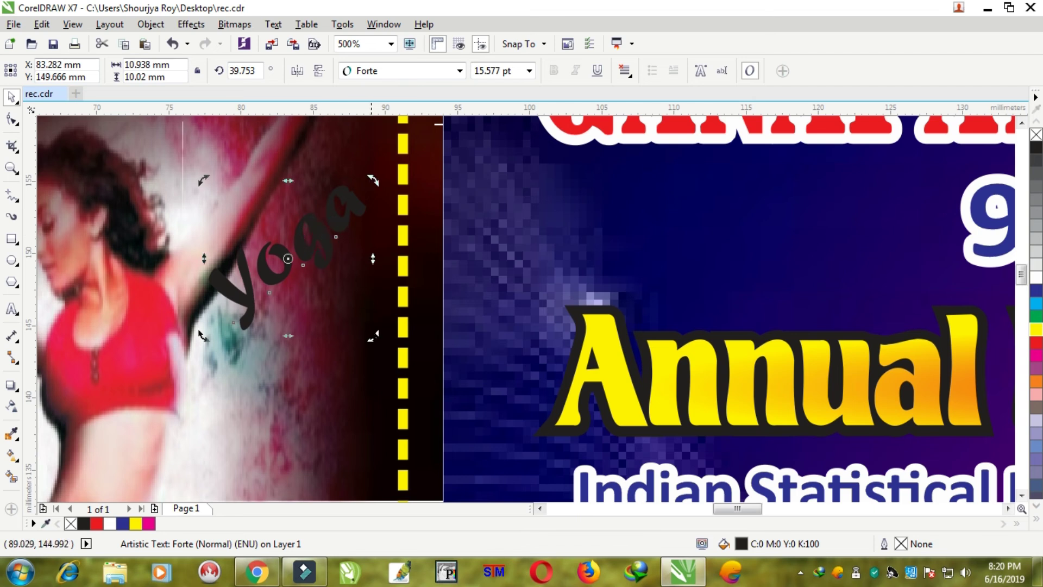
drag(372, 336, 375, 311)
drag(323, 233, 339, 217)
- Move Zumba onto the dancer image at the left
scroll(340, 217, down, 3)
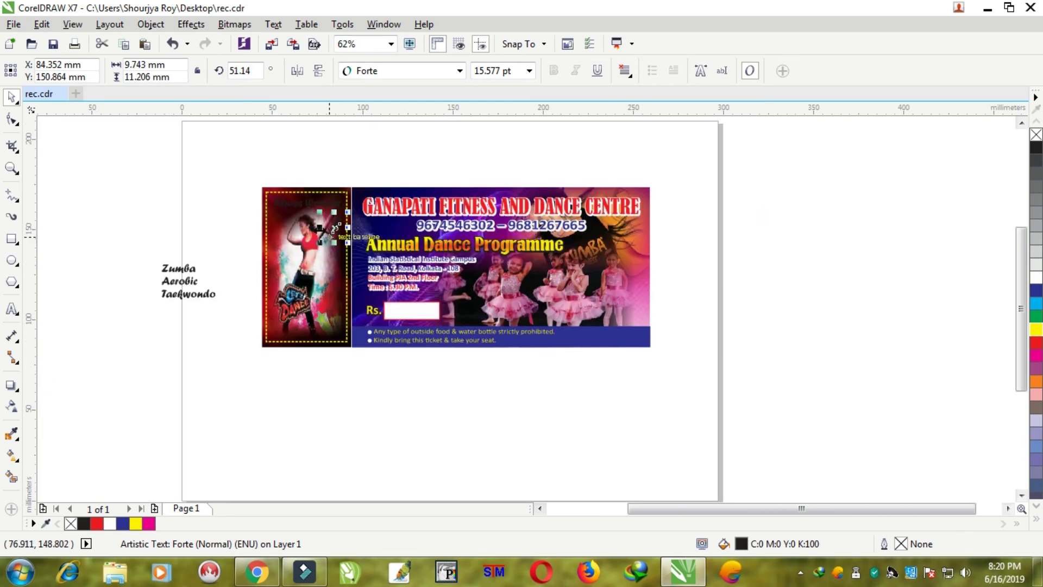
scroll(319, 229, up, 1)
drag(64, 309, 275, 277)
scroll(294, 273, up, 1)
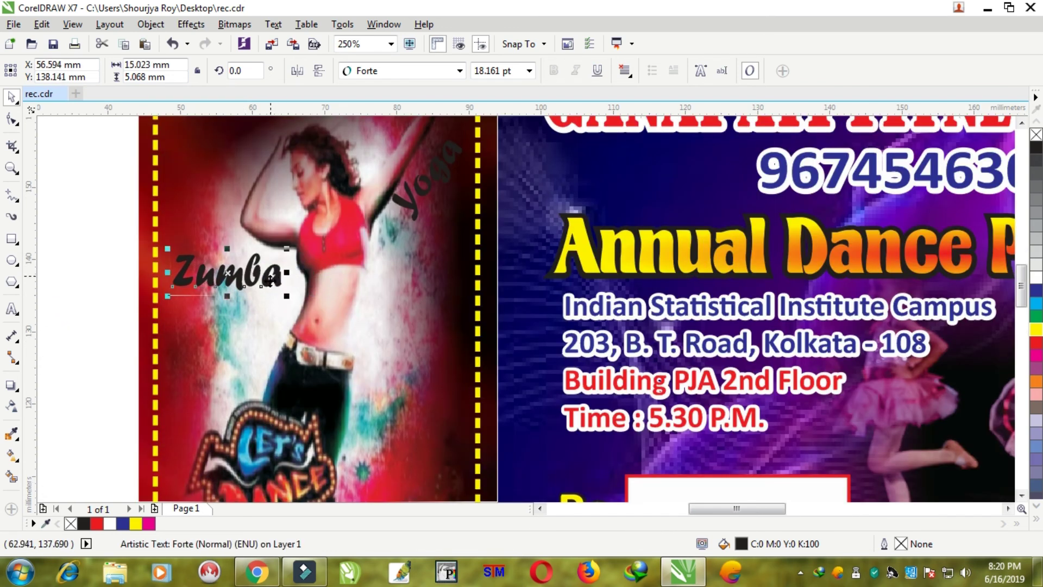
- Place Aerobic below the dancer's waist, tilted about 20 degrees
scroll(275, 278, down, 2)
scroll(167, 326, up, 1)
drag(154, 296, 452, 280)
scroll(452, 281, up, 1)
click(452, 281)
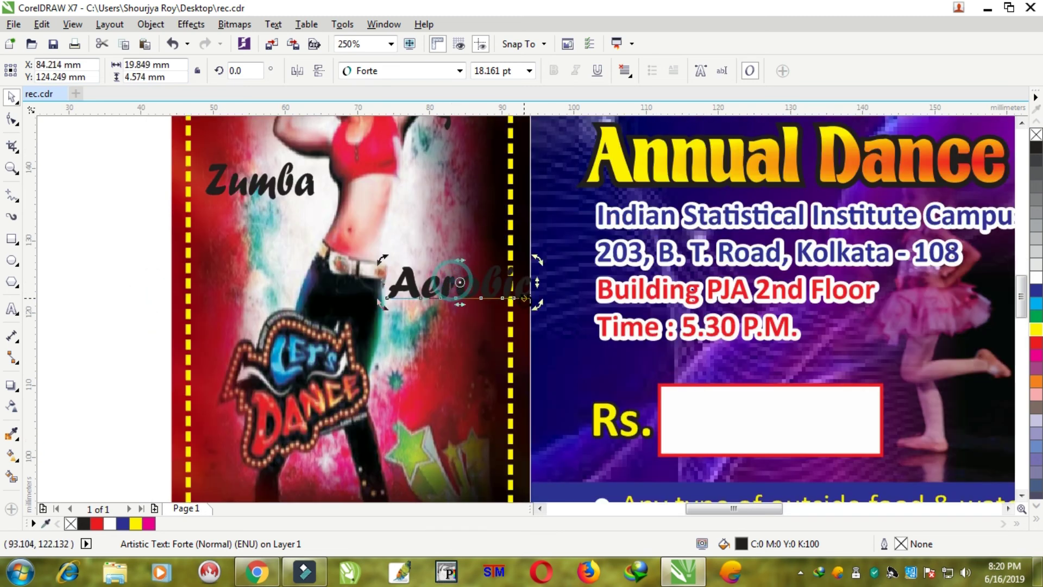
drag(536, 303, 483, 271)
click(94, 241)
click(465, 274)
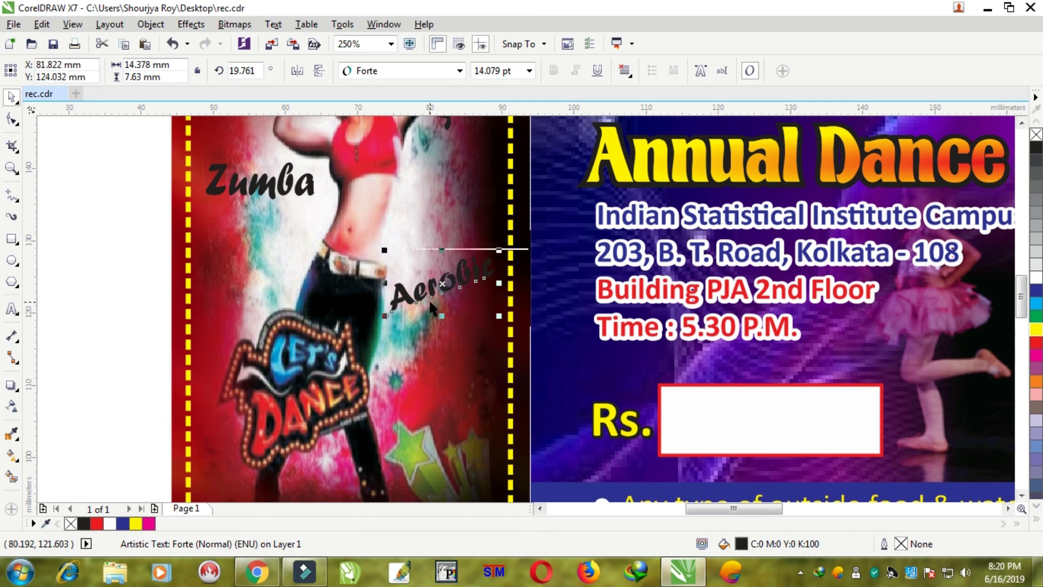
- Move Taekwondo to the bottom of the dancer panel, nudged slightly up-right
scroll(429, 298, down, 2)
drag(188, 332, 531, 368)
scroll(431, 392, up, 2)
click(76, 341)
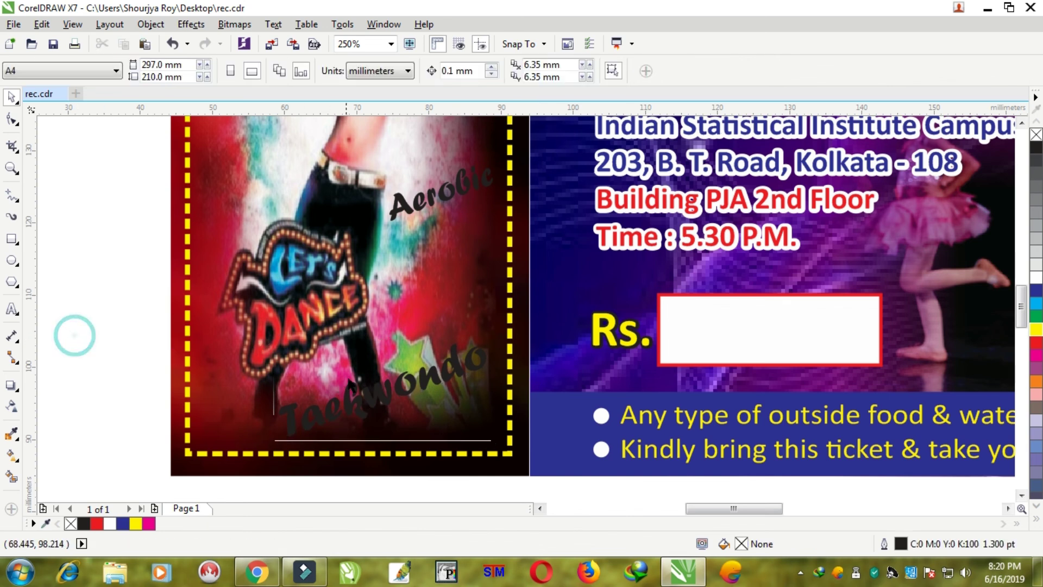
drag(381, 391, 390, 375)
scroll(396, 326, down, 2)
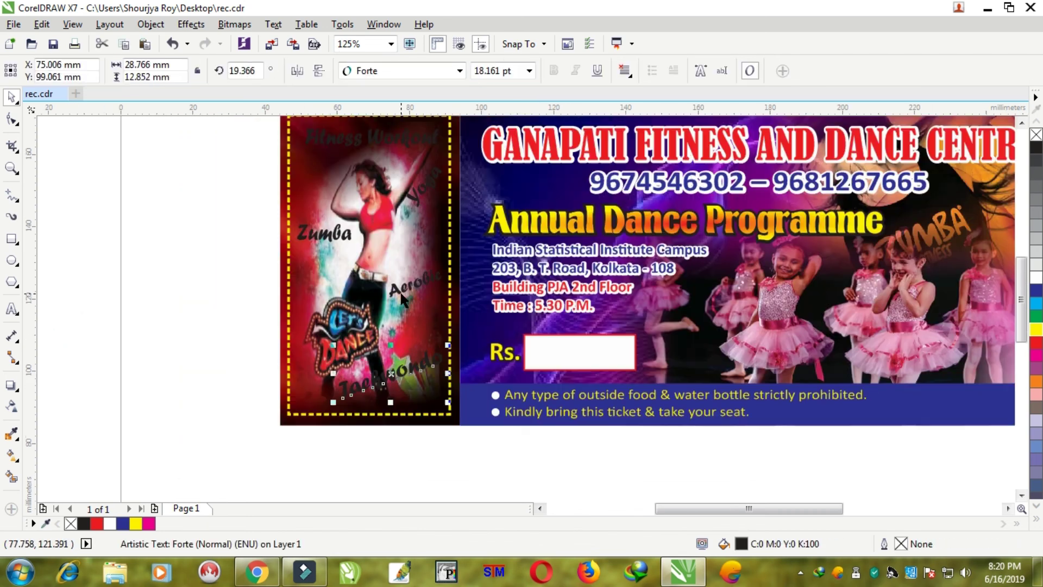
scroll(405, 249, down, 1)
scroll(399, 217, up, 1)
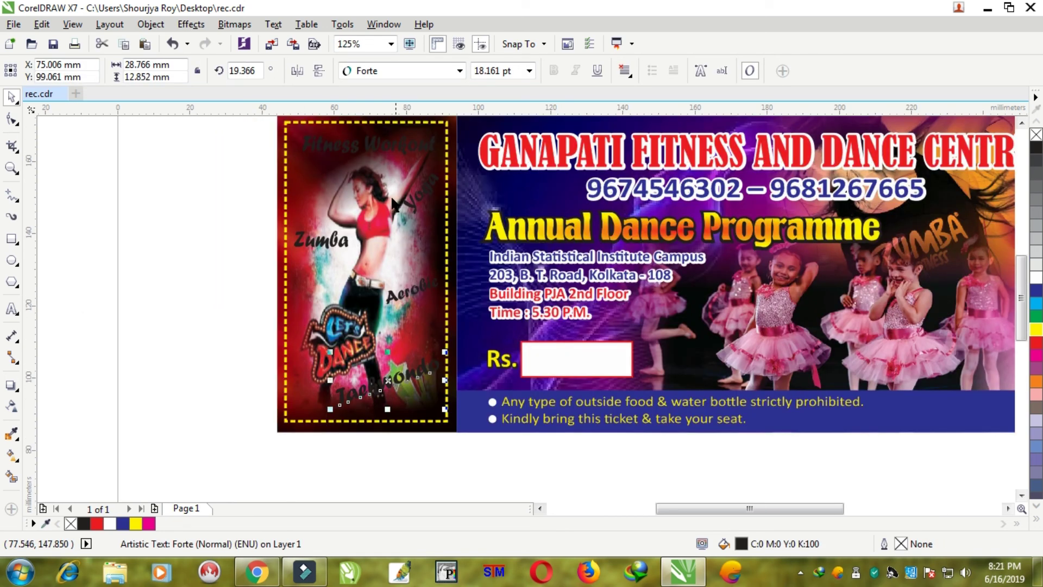
- Select all five activity labels together and drag them off to the side
shift+click(353, 156)
shift+click(329, 244)
shift+click(421, 202)
shift+click(421, 294)
drag(421, 293, 232, 288)
- Undo the stray move and fill the five labels with yellow
key(ctrl+z)
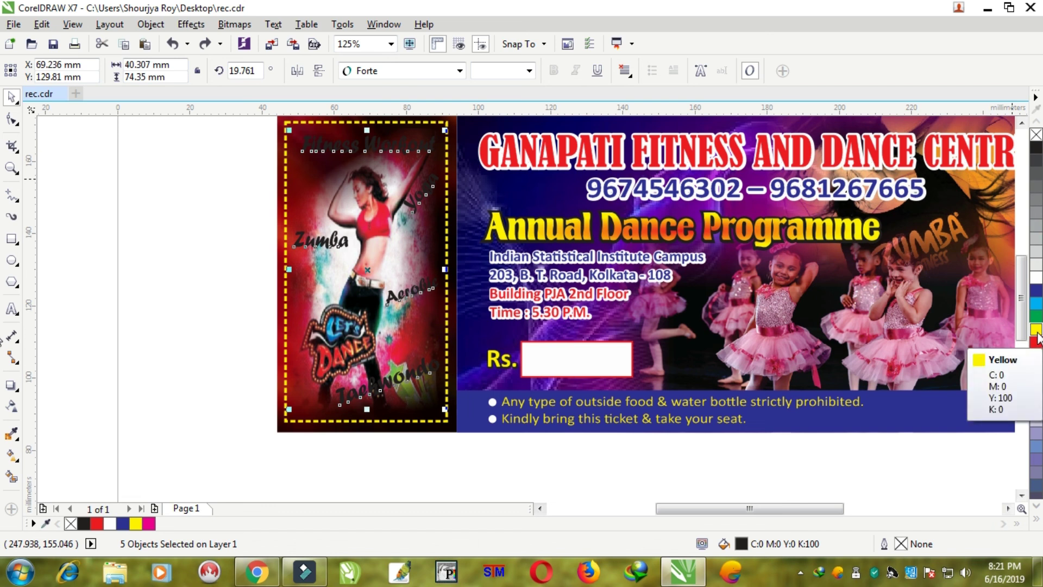
click(1037, 331)
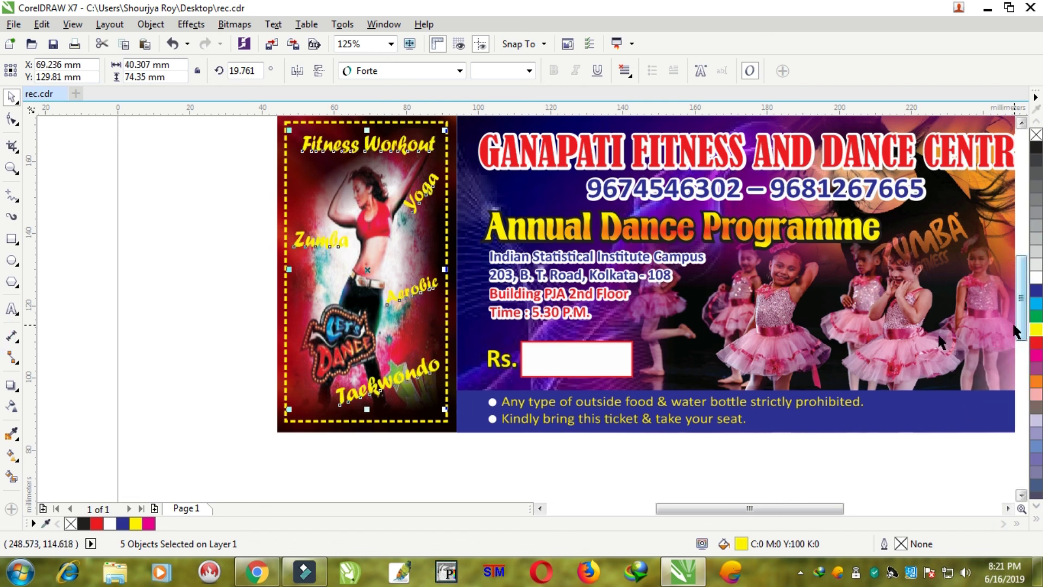
right_click(325, 147)
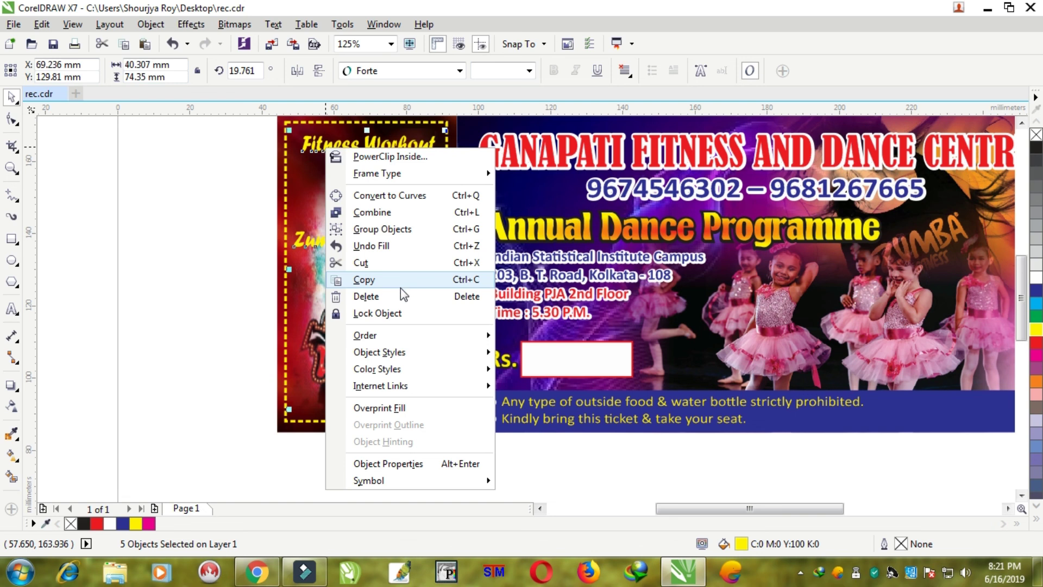
click(363, 279)
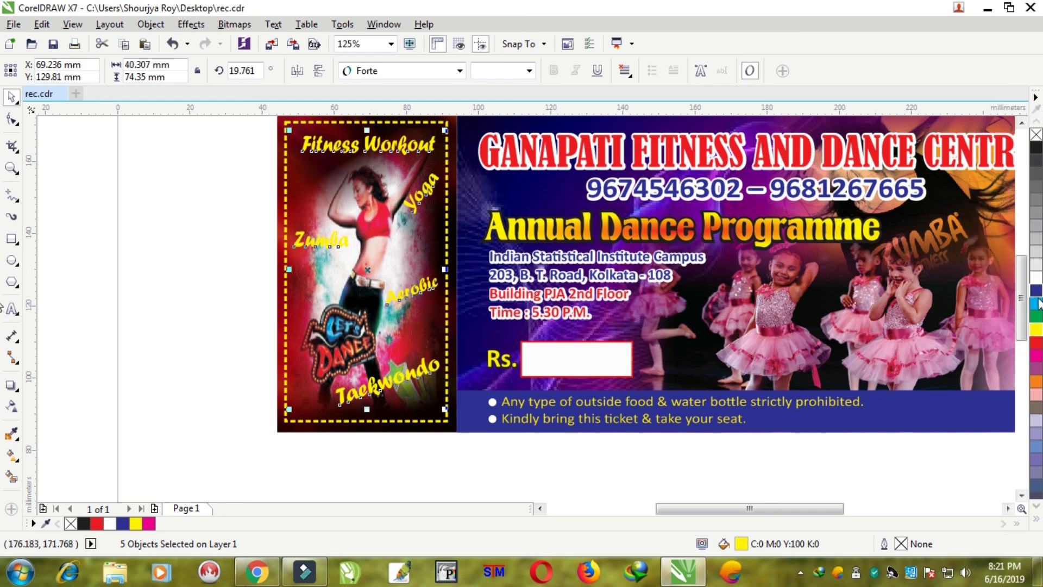
- Give the labels a yellow outline 3 pt wide
right_click(1036, 329)
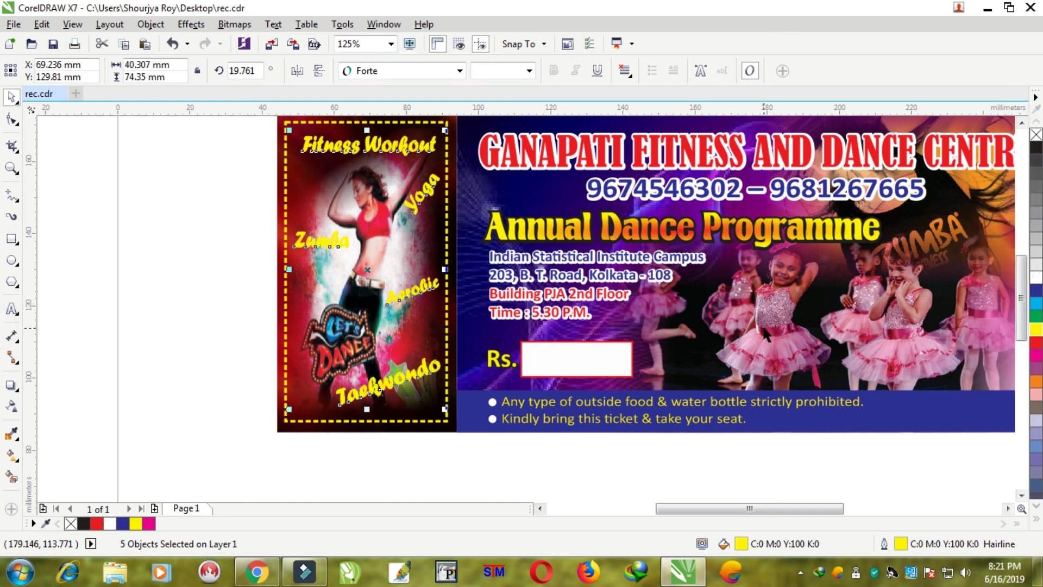
key(F12)
key(Tab)
text(3)
key(Return)
- Change the labels' fill to red, keeping the yellow outline, then deselect
key(ctrl+z)
key(ctrl+z)
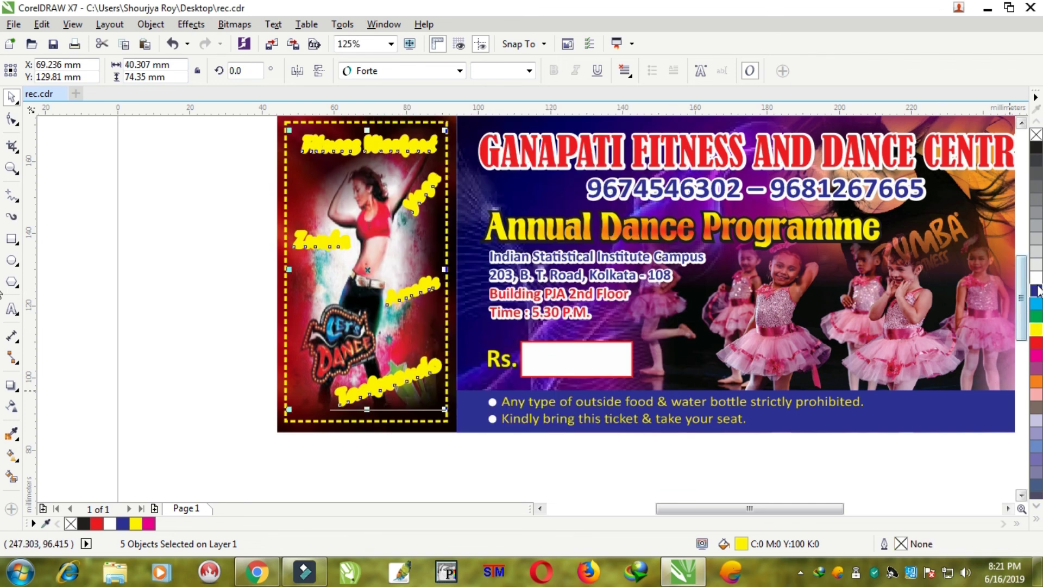
click(1036, 291)
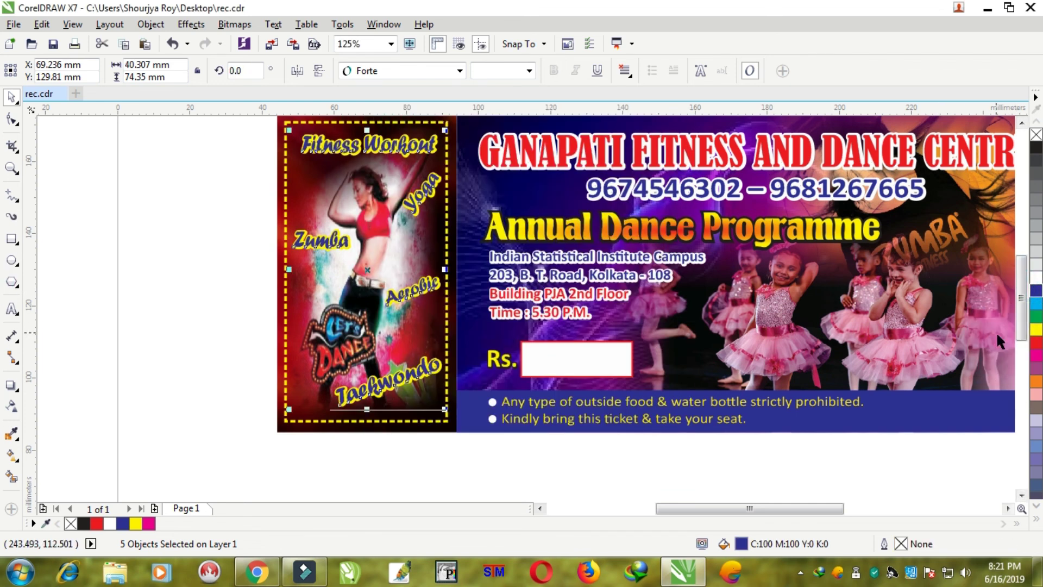
click(1036, 342)
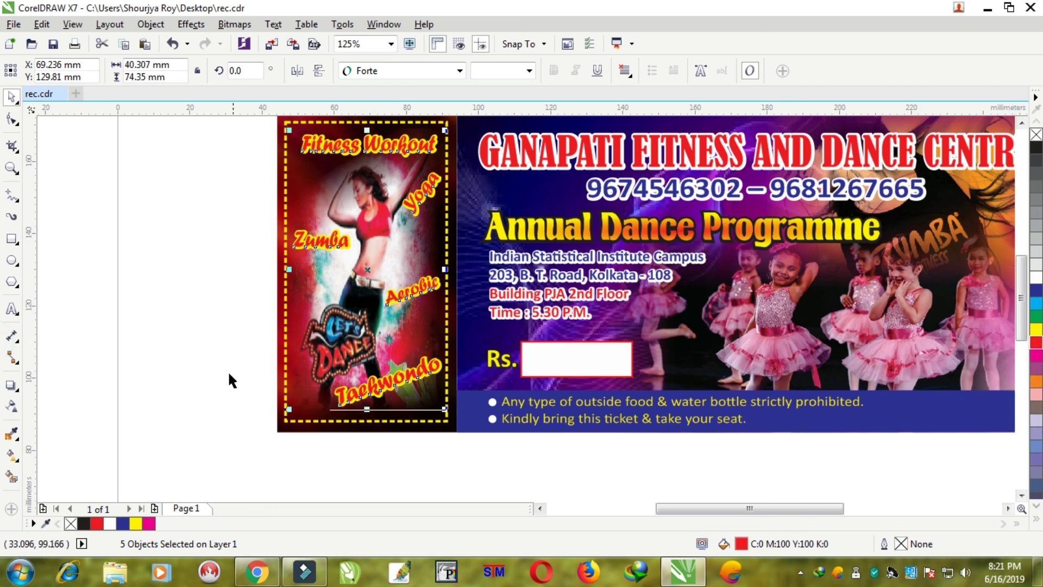
click(168, 300)
scroll(226, 321, down, 2)
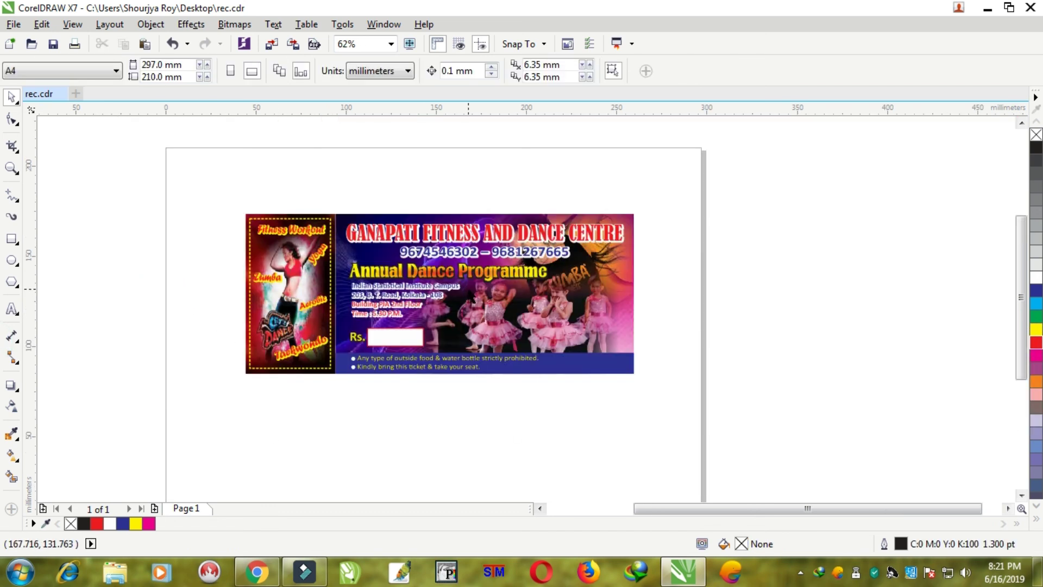
- Zoom in and widen the two notice lines in the blue footer band slightly
click(11, 167)
drag(239, 207, 628, 383)
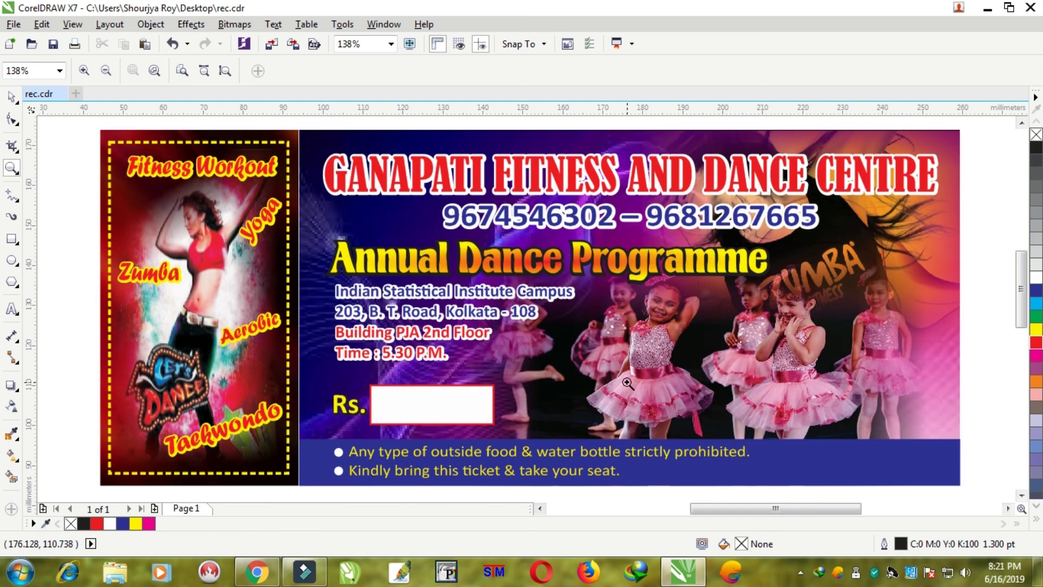
click(11, 97)
drag(769, 490, 317, 435)
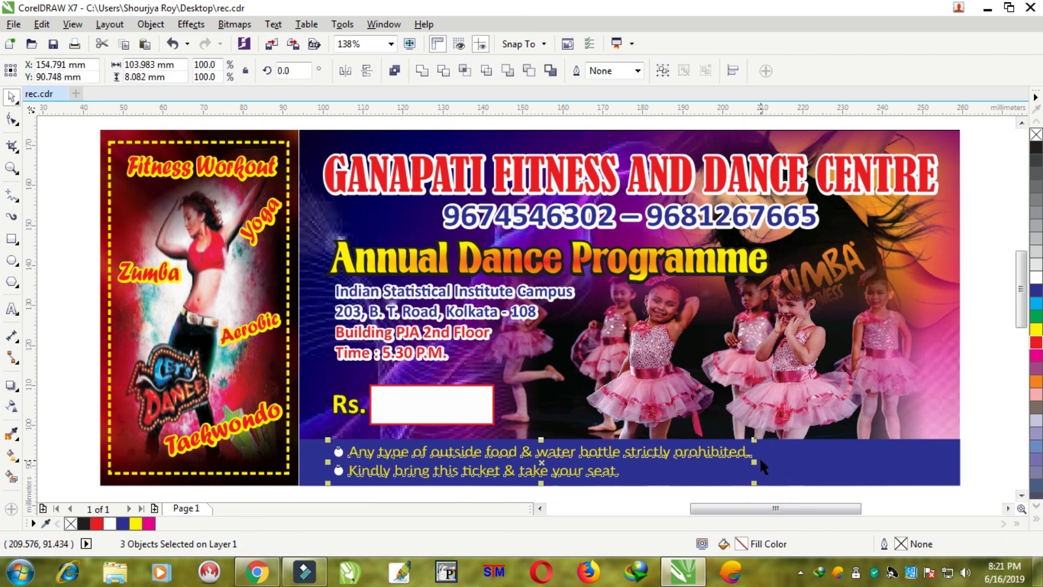
drag(755, 462, 775, 463)
- Deselect and zoom in to frame the finished ticket
scroll(777, 464, down, 2)
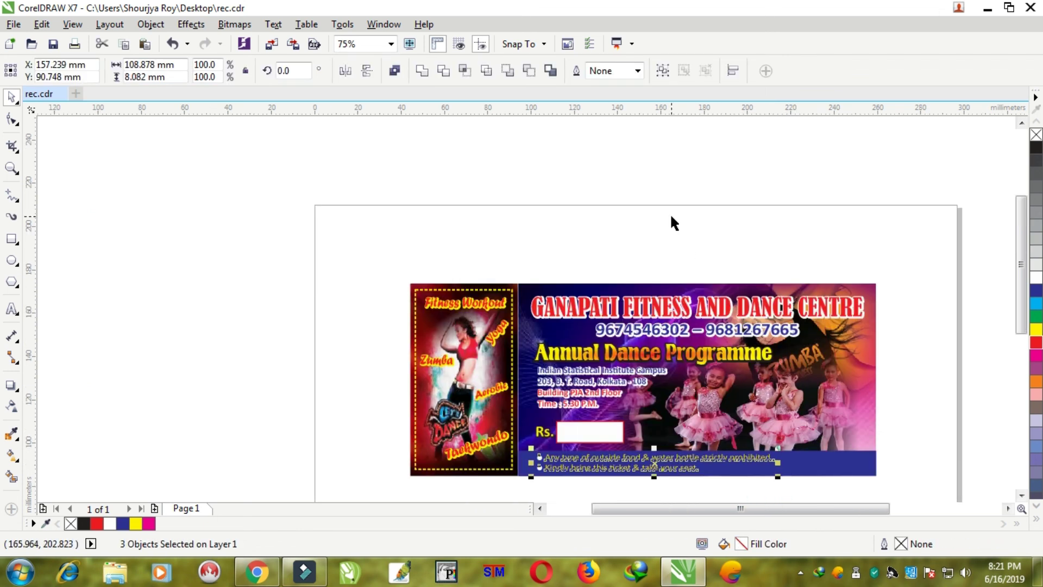
click(671, 217)
click(11, 169)
drag(390, 273, 883, 485)
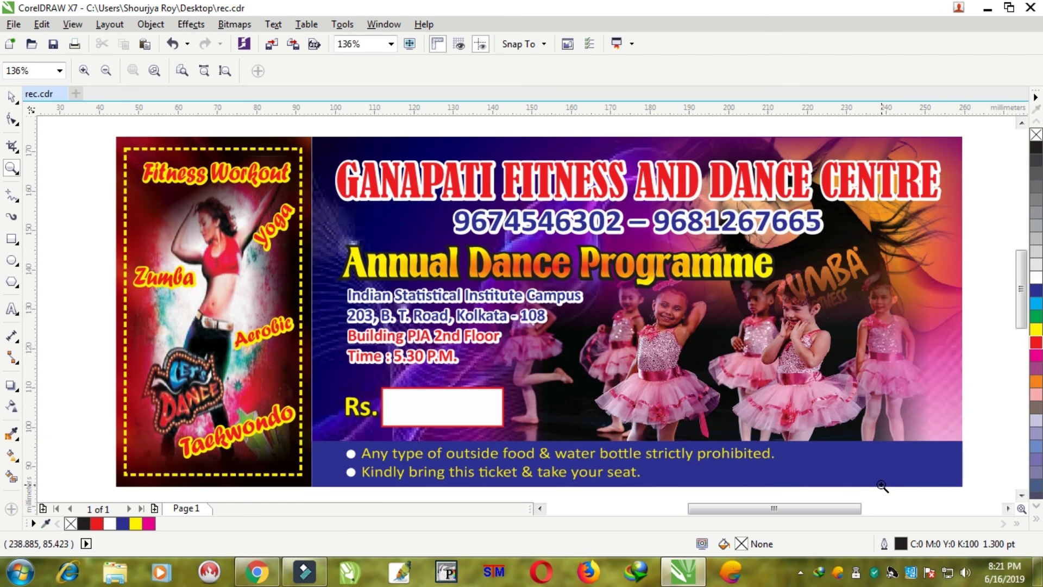